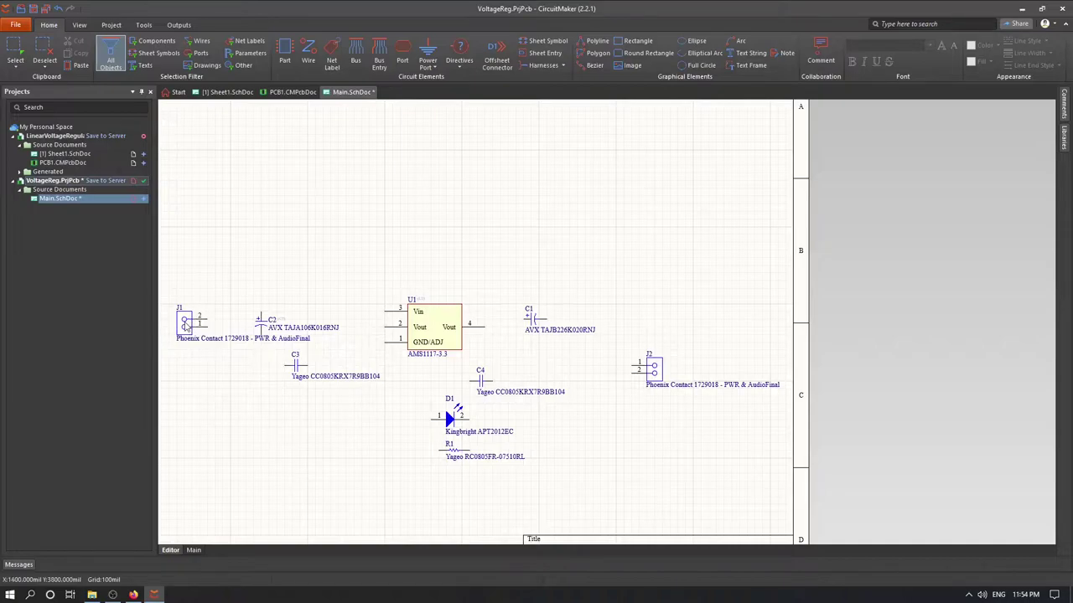
- Flip connector J1 so pin 1 is above pin 2, and place capacitor C3 upright between C2 and U1
drag(185, 327, 217, 324)
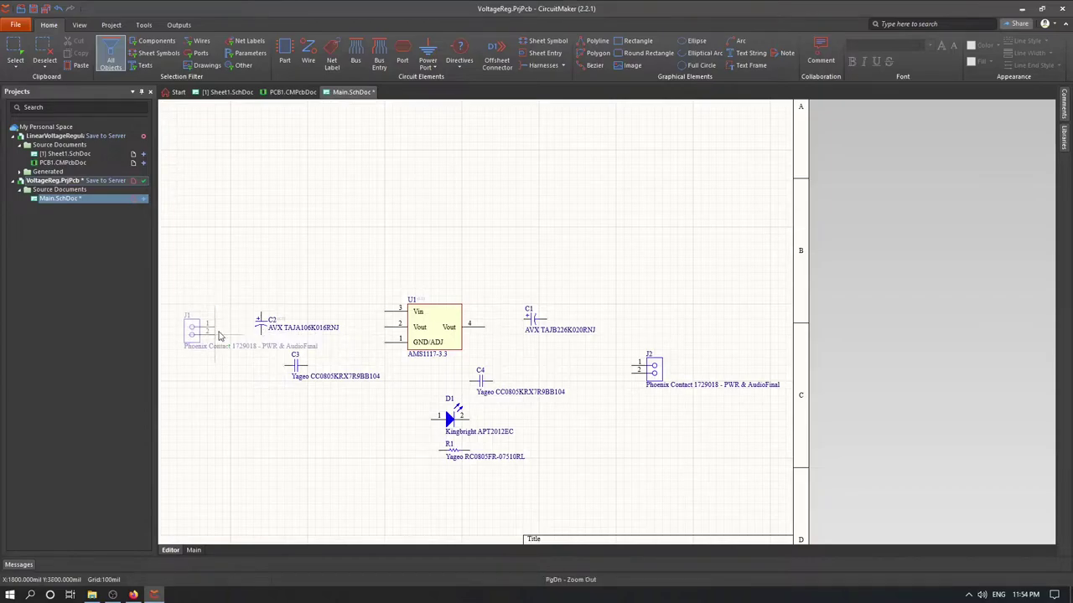
click(219, 334)
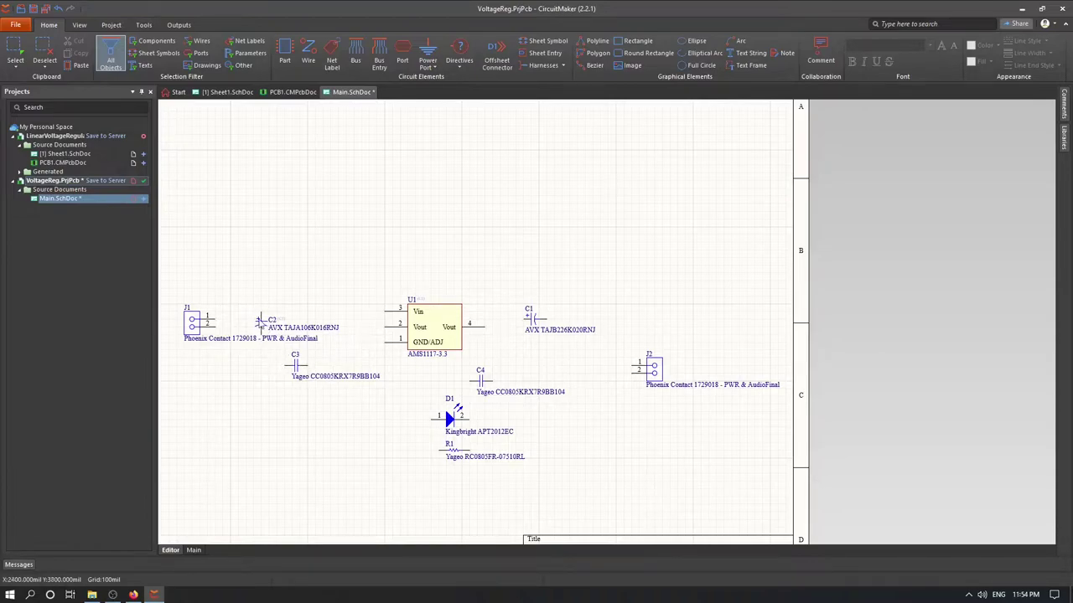
drag(294, 368, 343, 336)
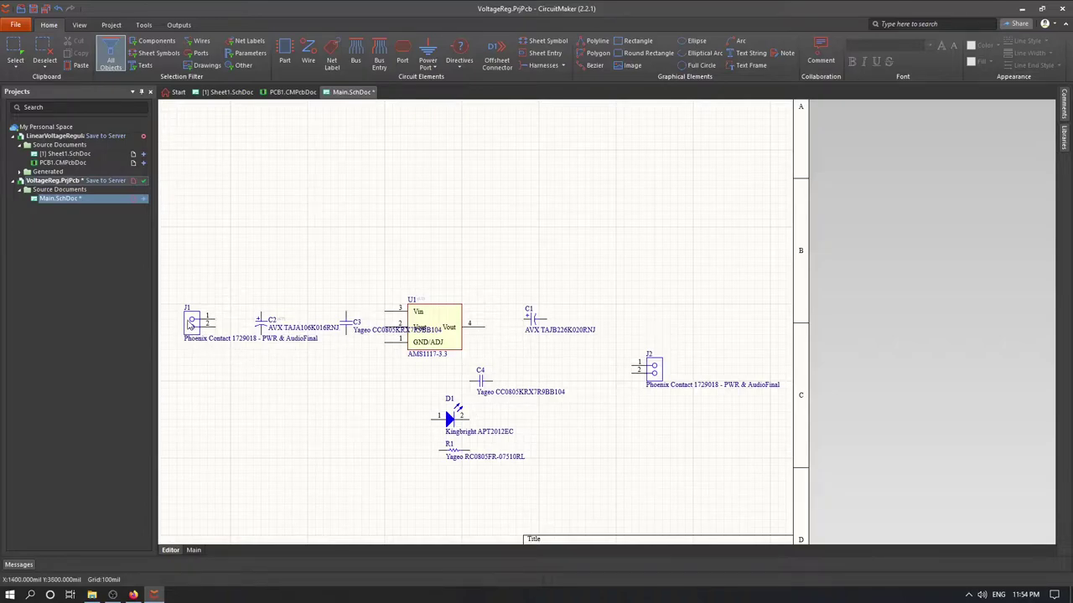
- Set the comment of connector J1 to "Screw terminal 5mm"
double_click(190, 324)
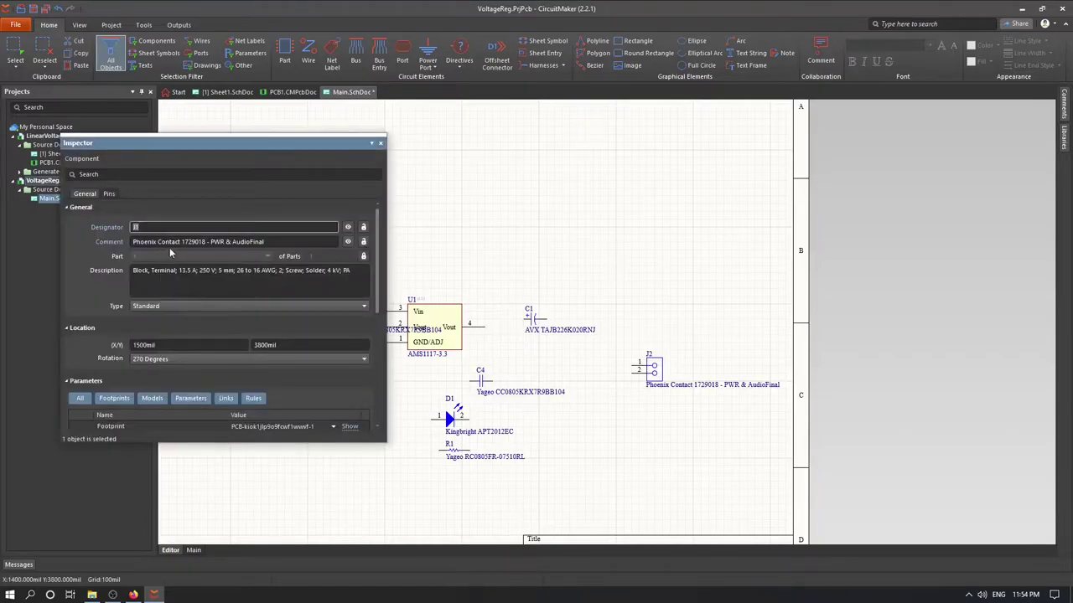
click(349, 242)
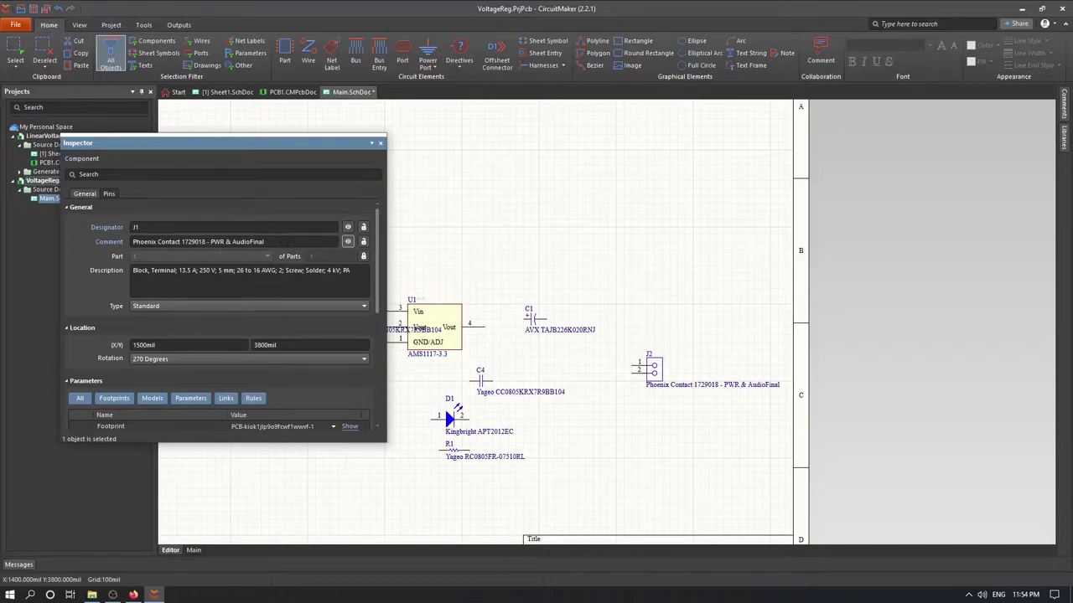
click(282, 241)
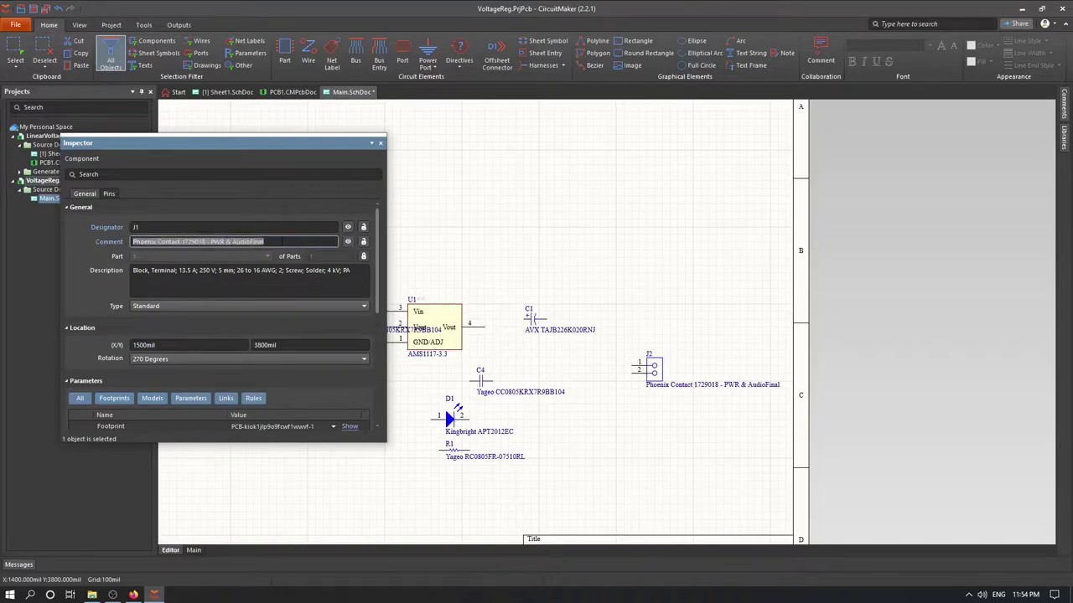
key(BackSpace)
text(Screw terminal 5)
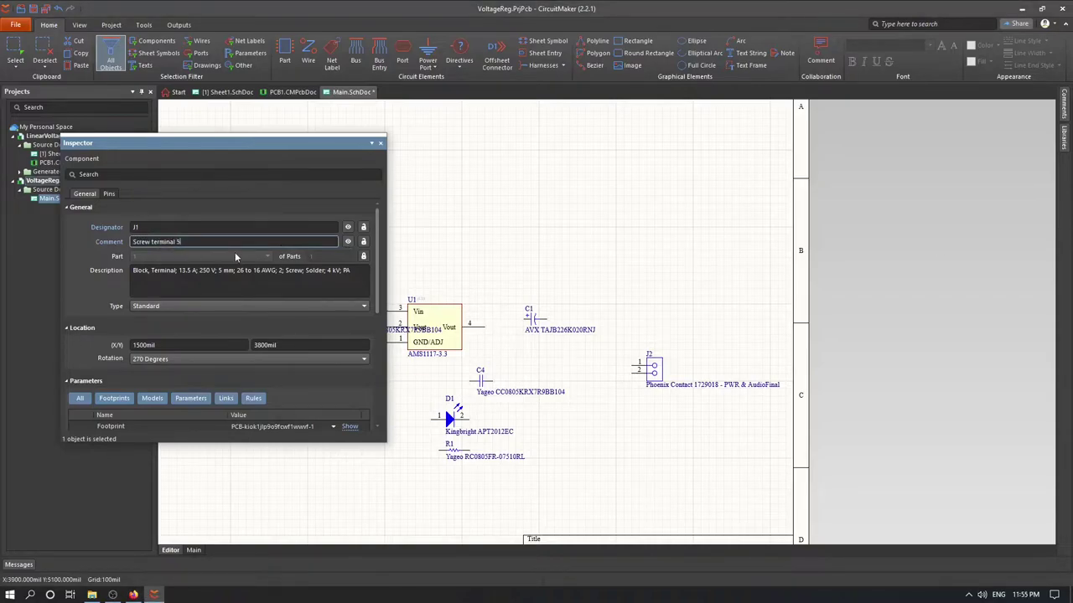
text(mm)
key(Return)
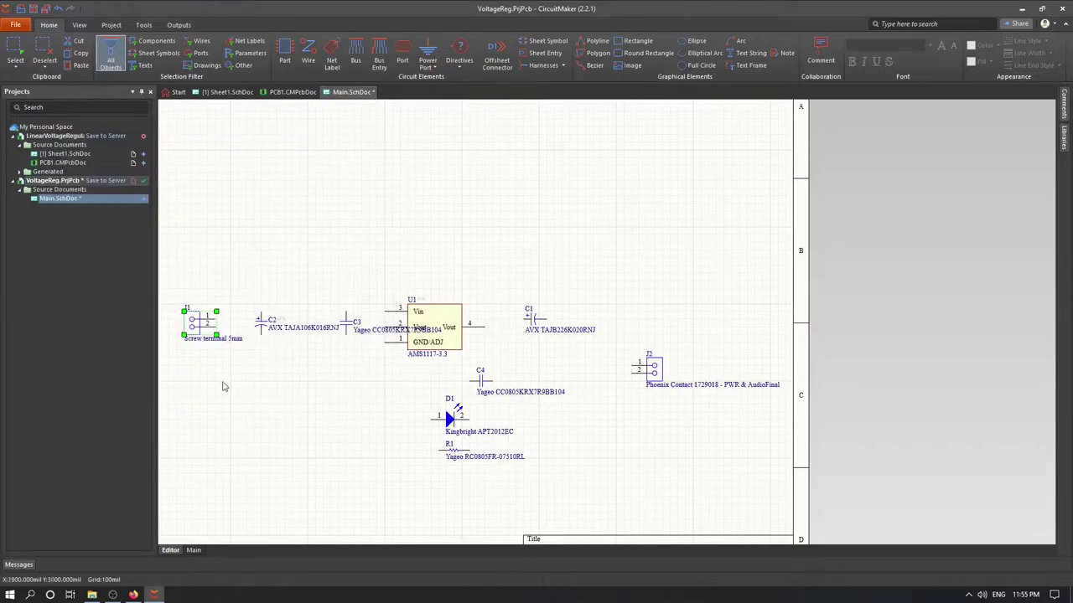
click(179, 334)
- Copy C2's part number "AVX TAJA106K016RNJ" to the start of its description, followed by a comma
double_click(278, 328)
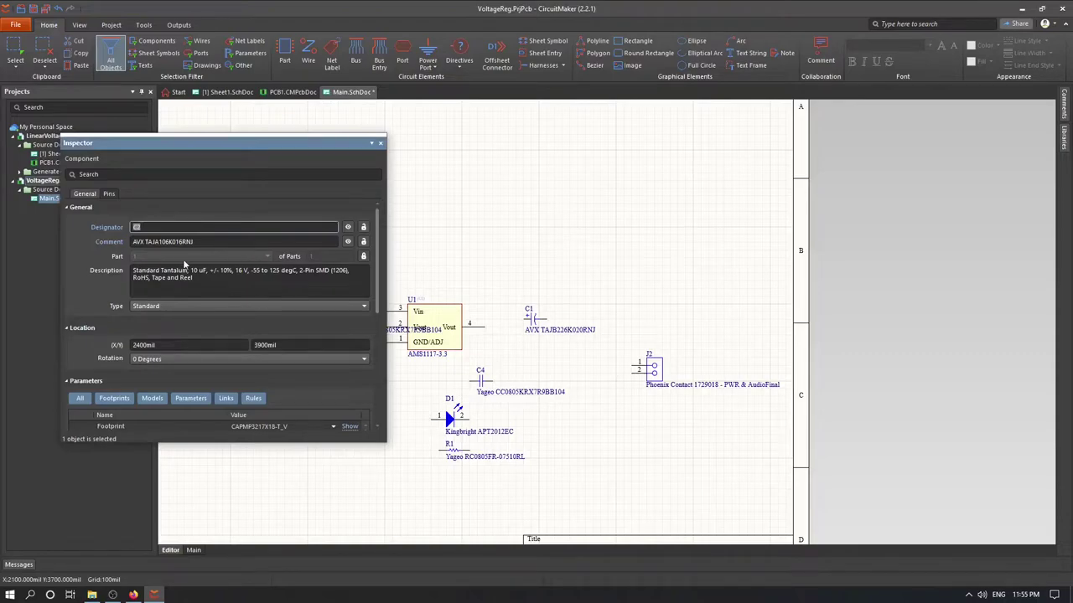
click(210, 241)
key(ctrl+c)
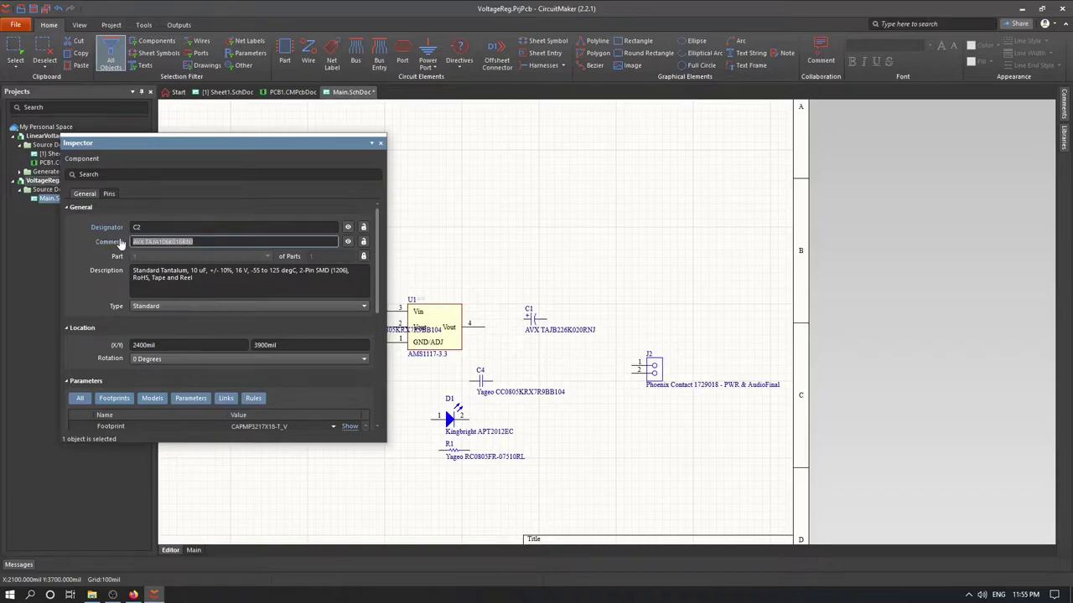
click(219, 289)
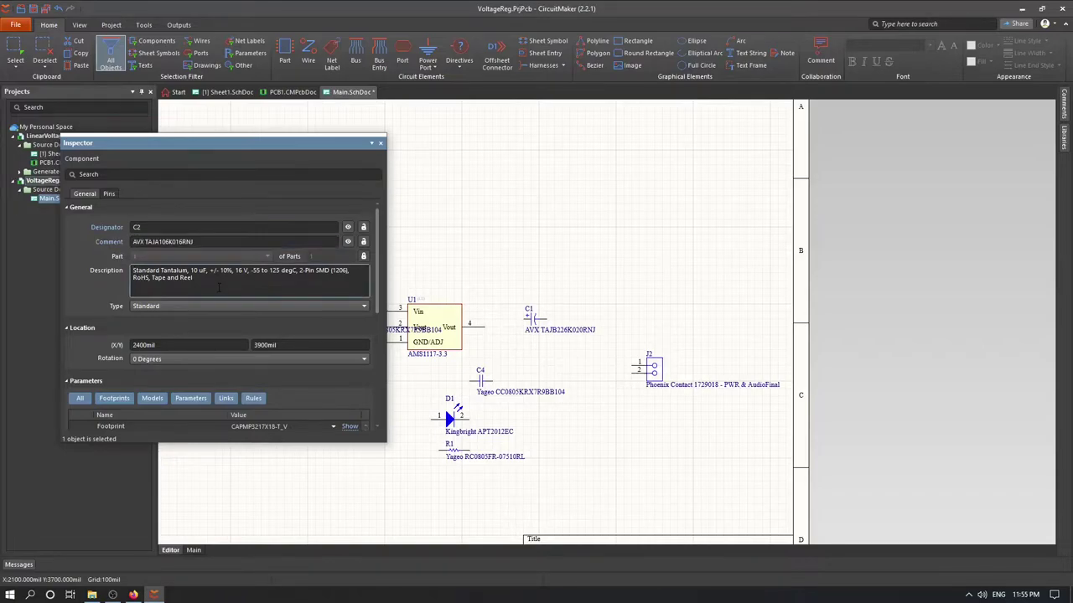
key(ctrl+v)
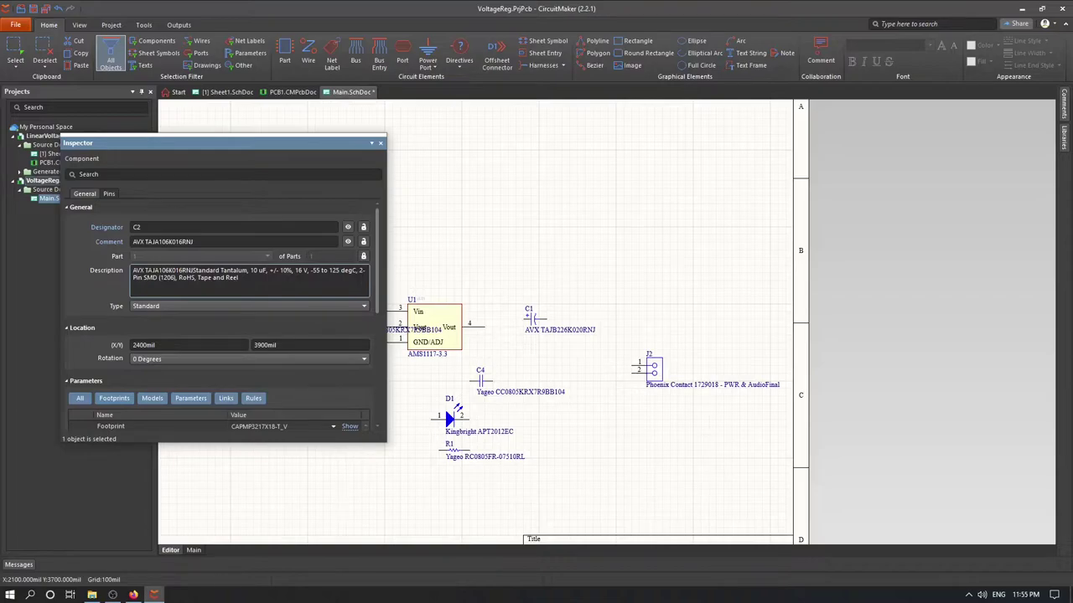
text(,)
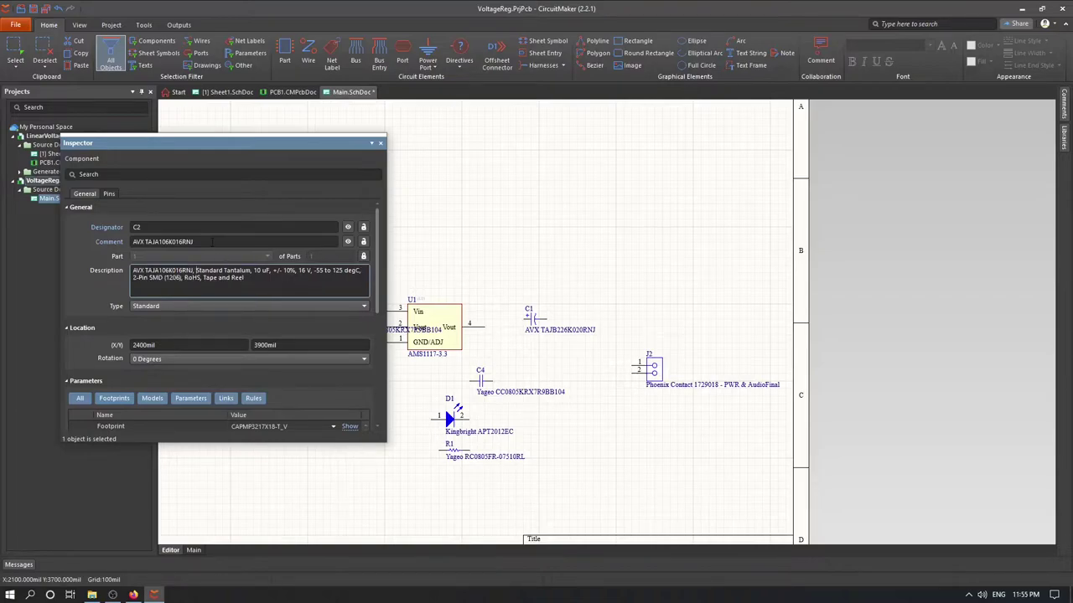
- Replace the comment of capacitor C2 with its capacitance, "10 uF"
click(214, 242)
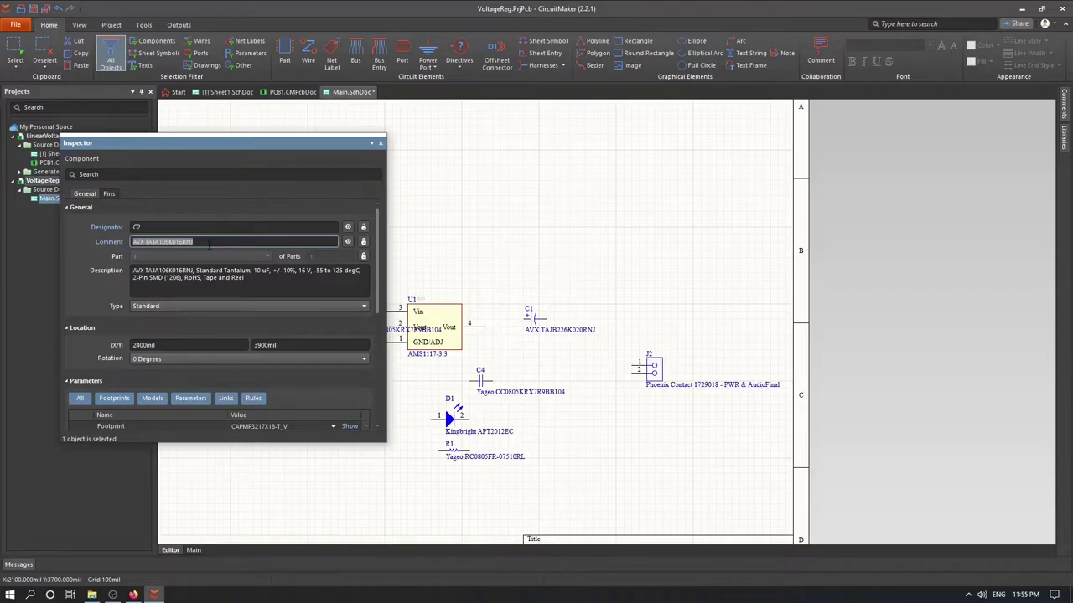
click(264, 270)
double_click(262, 270)
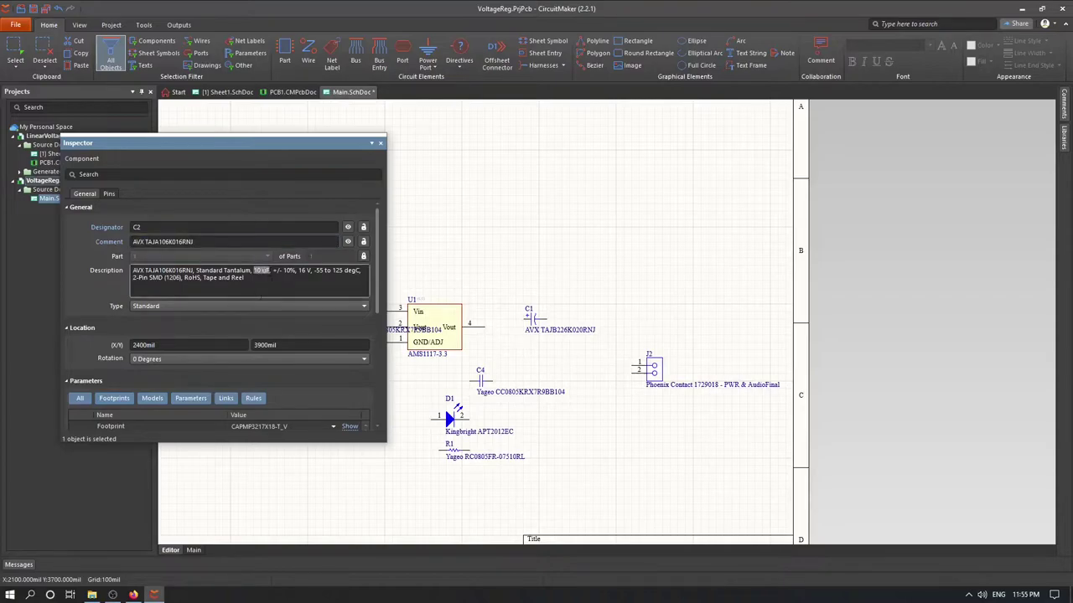
click(214, 241)
text(10 uF)
key(Return)
click(261, 323)
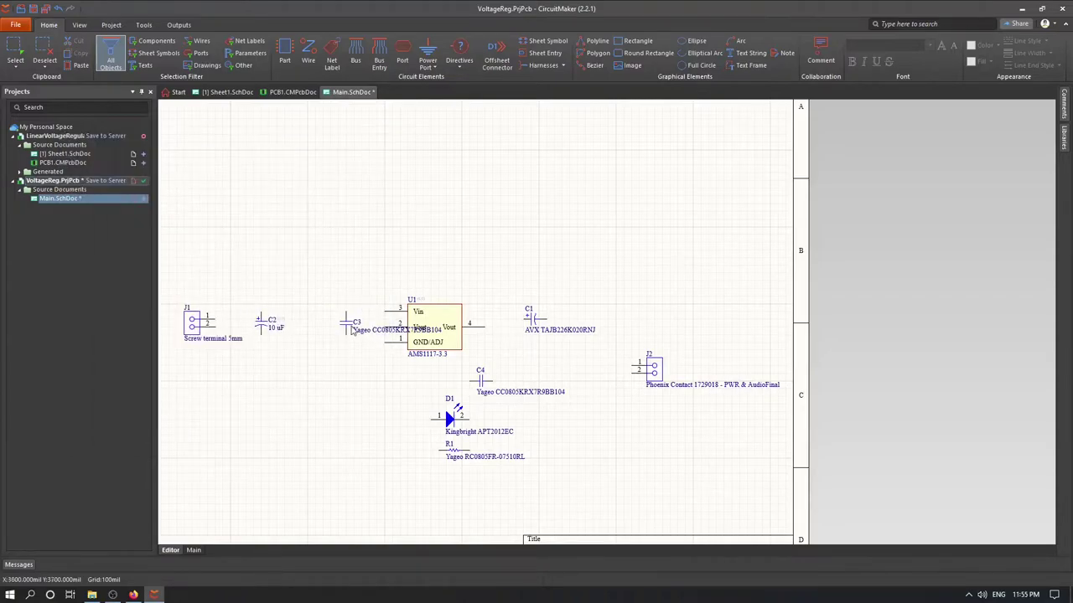
- Move C3 slightly away from U1 and prefix its description with its part number "Yageo CC0805KRX7R9BB104" and a comma
click(332, 318)
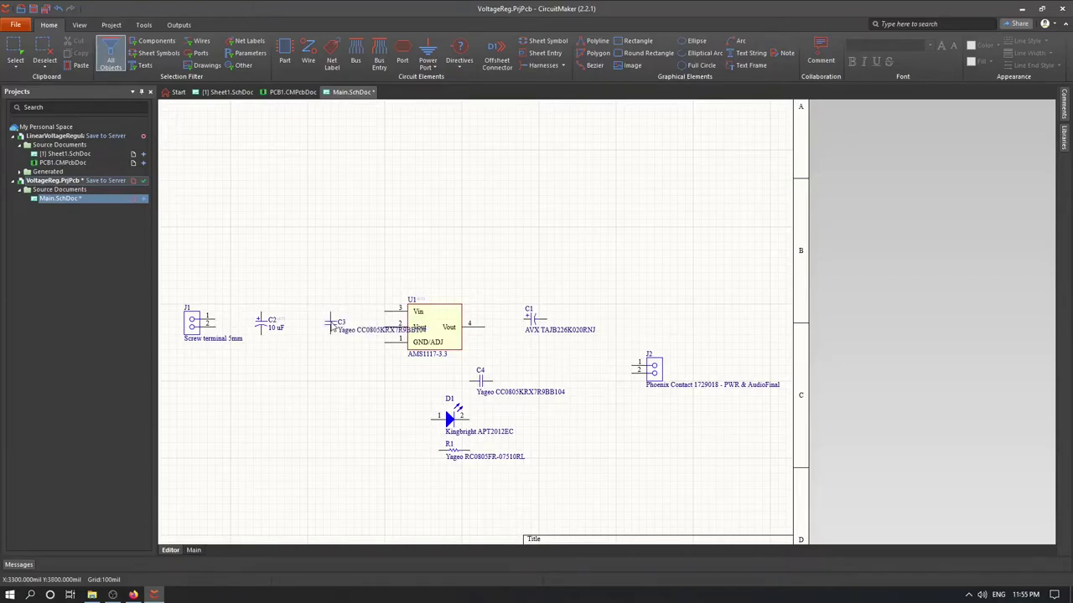
key(Tab)
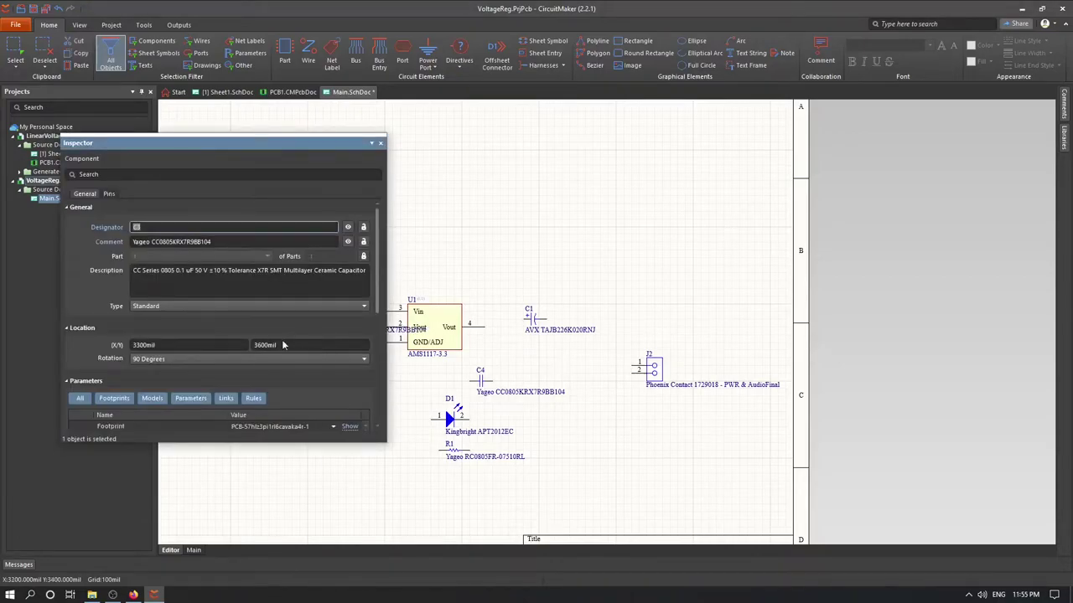
click(203, 242)
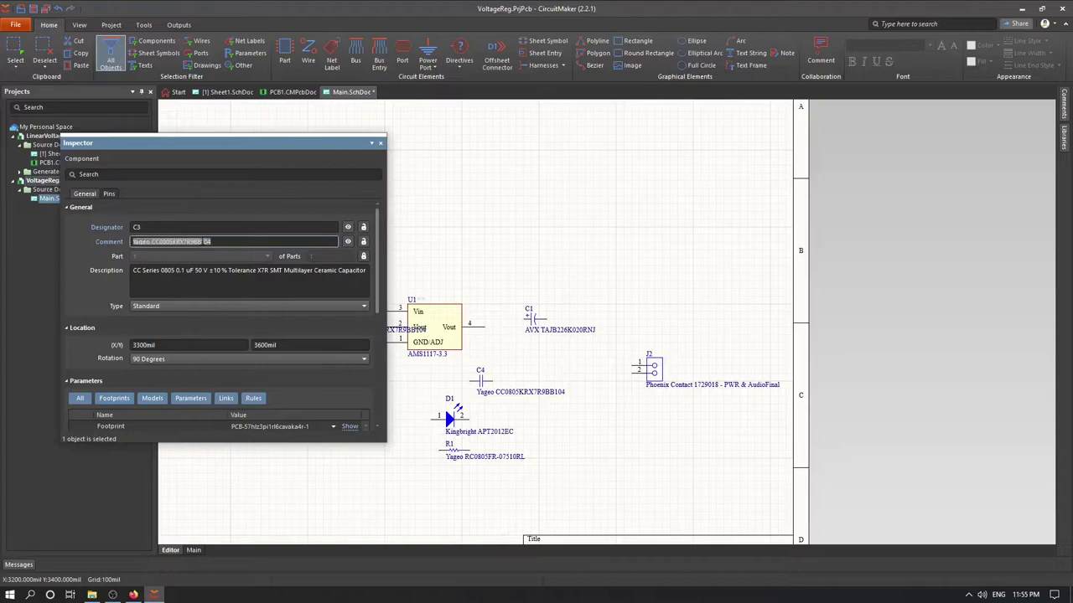
key(ctrl+c)
click(132, 271)
key(ctrl+v)
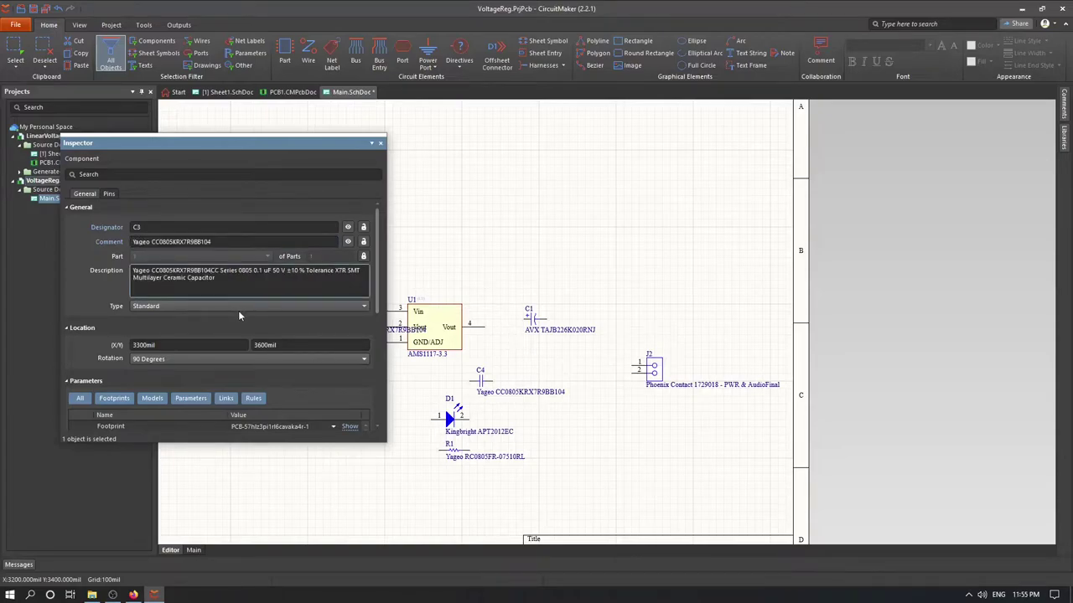
text(,)
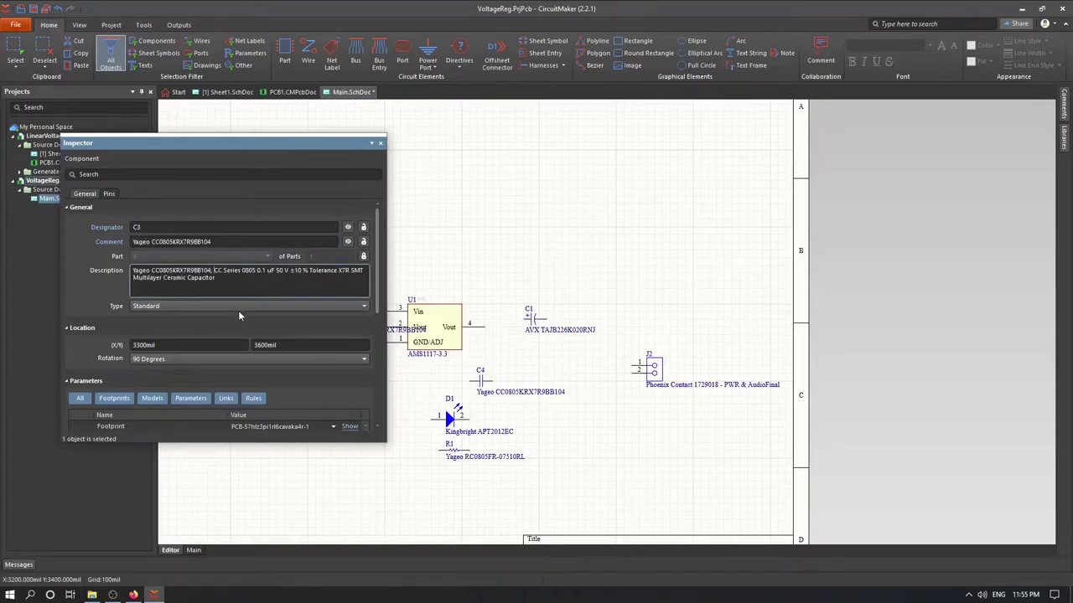
- Replace the comment of capacitor C3 with the capacitance from its description, "0.1 uF"
click(136, 227)
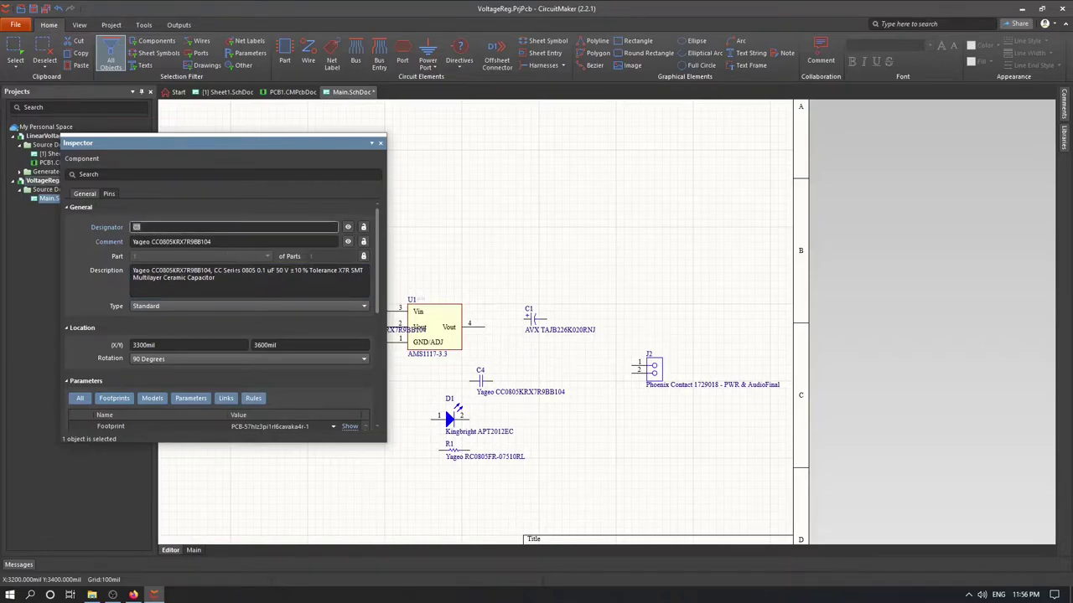
click(335, 289)
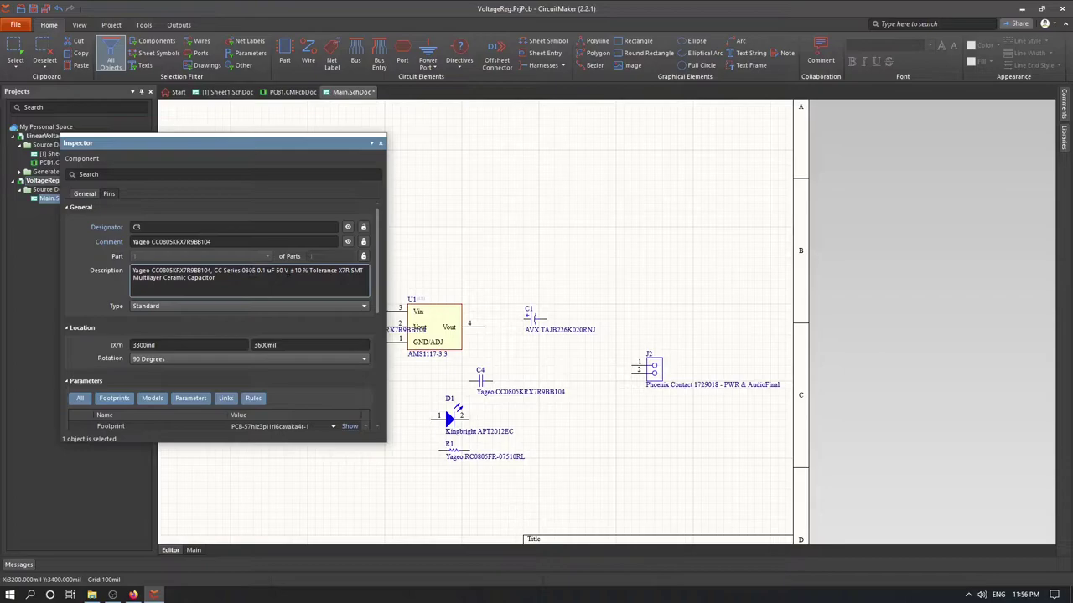
mouse_move(256, 270)
mouse_down()
mouse_move(267, 271)
mouse_move(255, 270)
mouse_up()
click(198, 242)
key(ctrl+v)
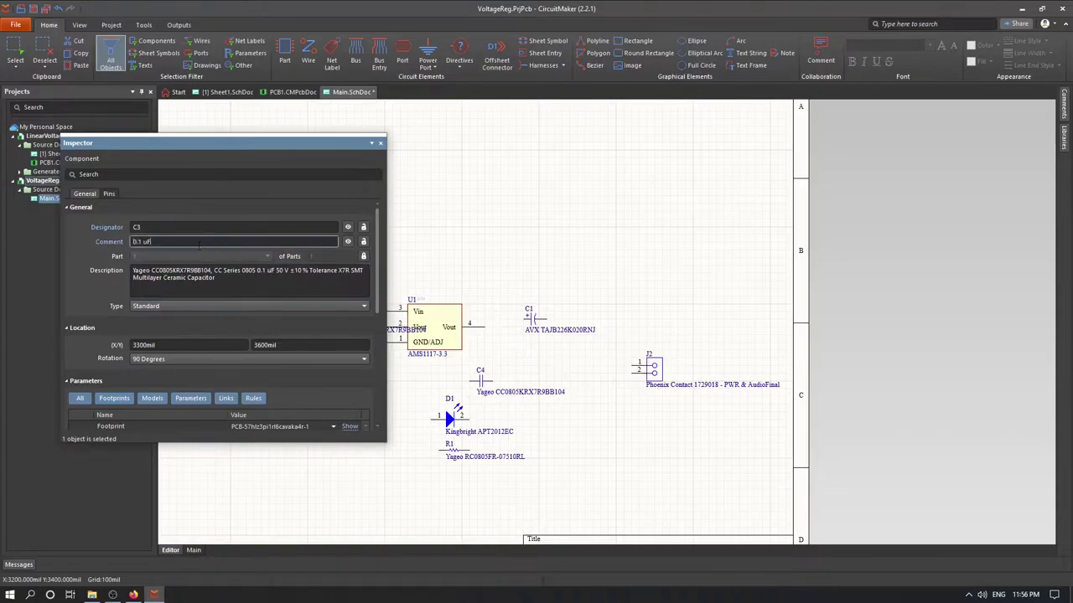
key(Return)
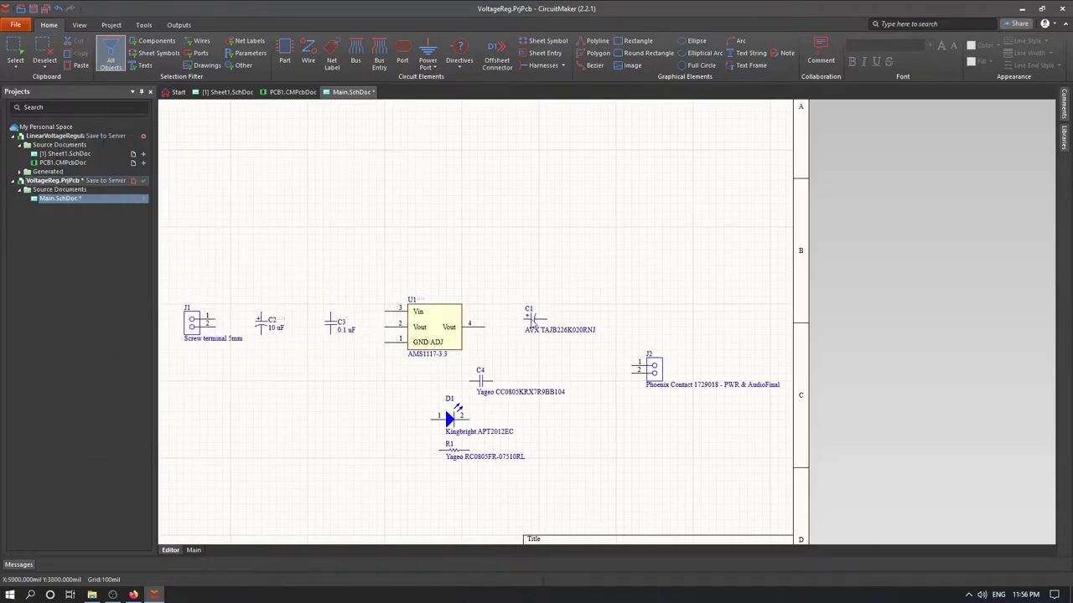
- Turn capacitor C1 upright beside U1's output and prefix its description with its part number "AVX TAJB226K020RNJ" and a comma
drag(527, 327, 524, 335)
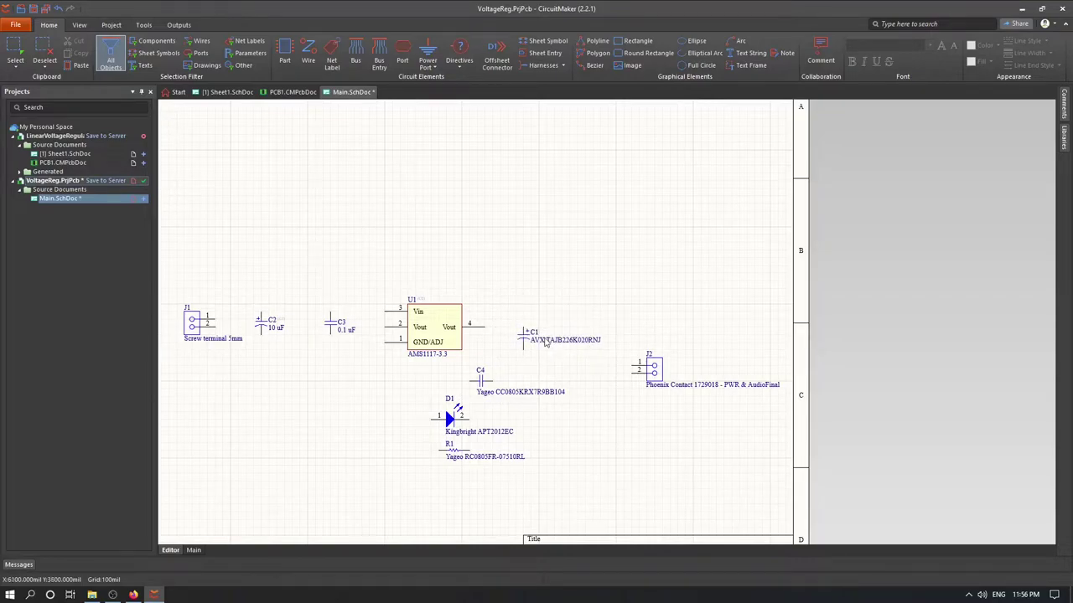
double_click(523, 337)
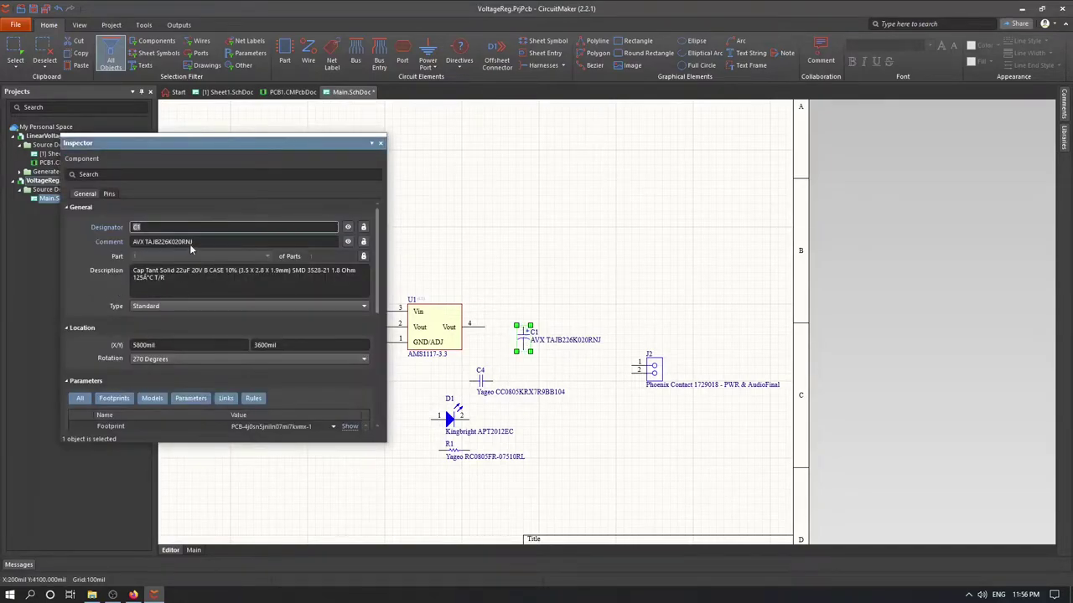
click(189, 244)
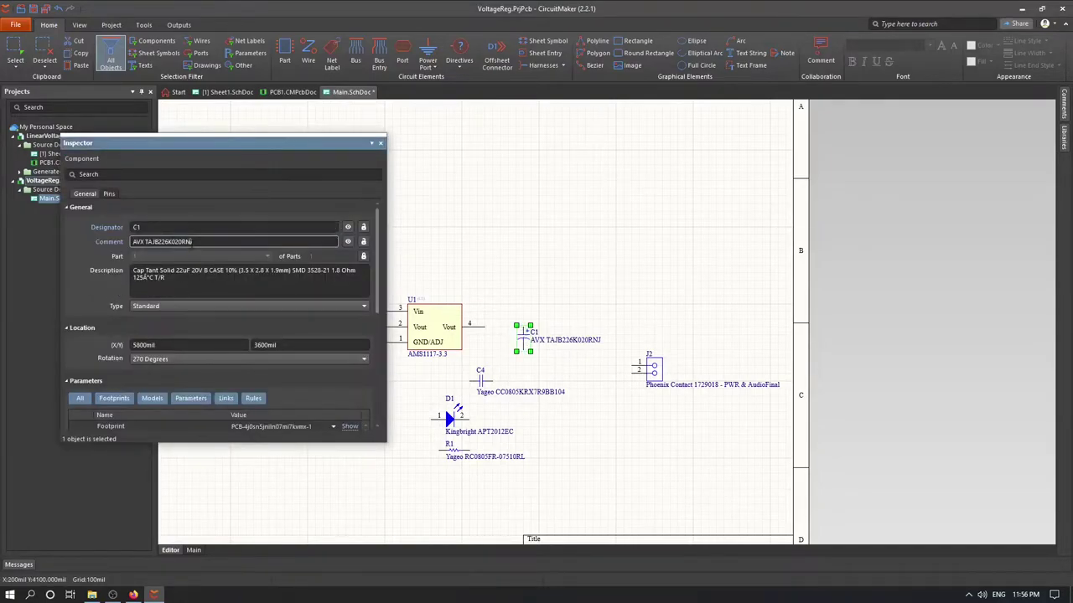
click(131, 272)
key(ctrl+v)
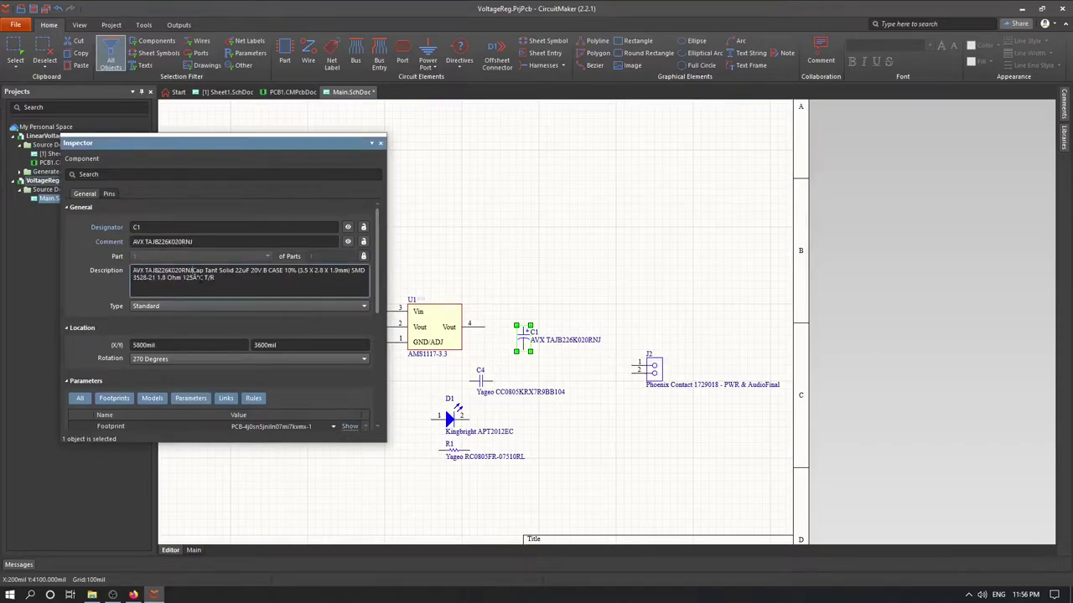
text(,)
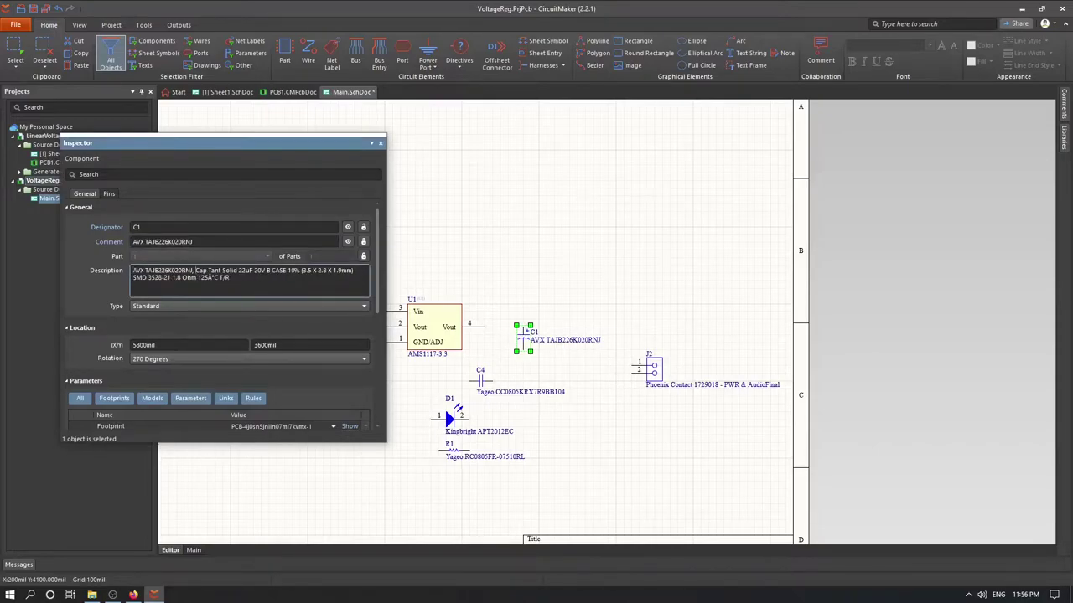
- Replace the comment of capacitor C1 with the capacitance from its description, "22uF"
double_click(245, 271)
click(190, 242)
key(ctrl+v)
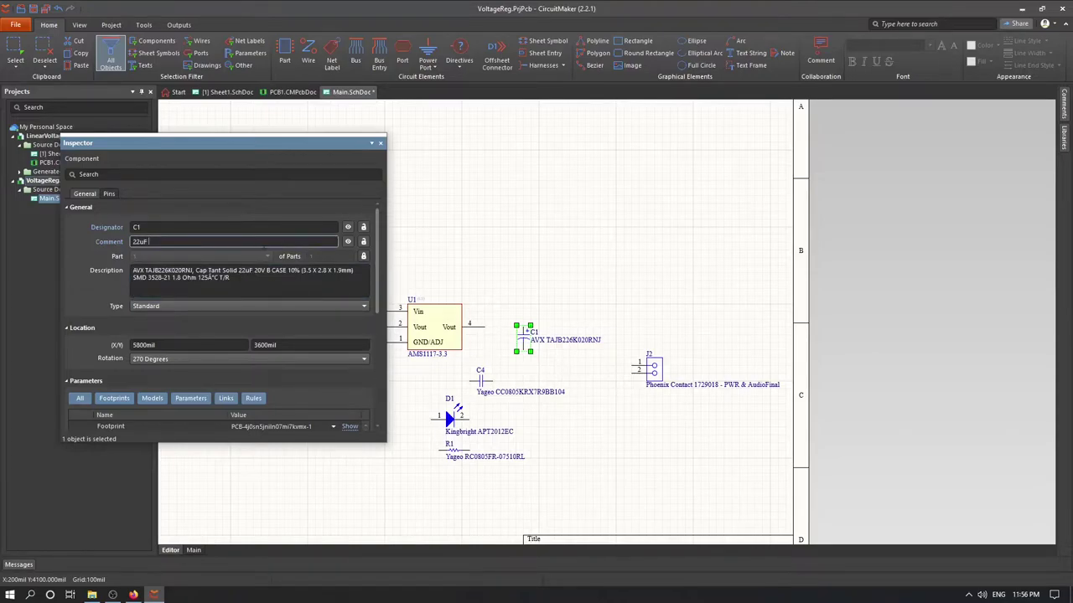
key(Return)
key(Escape)
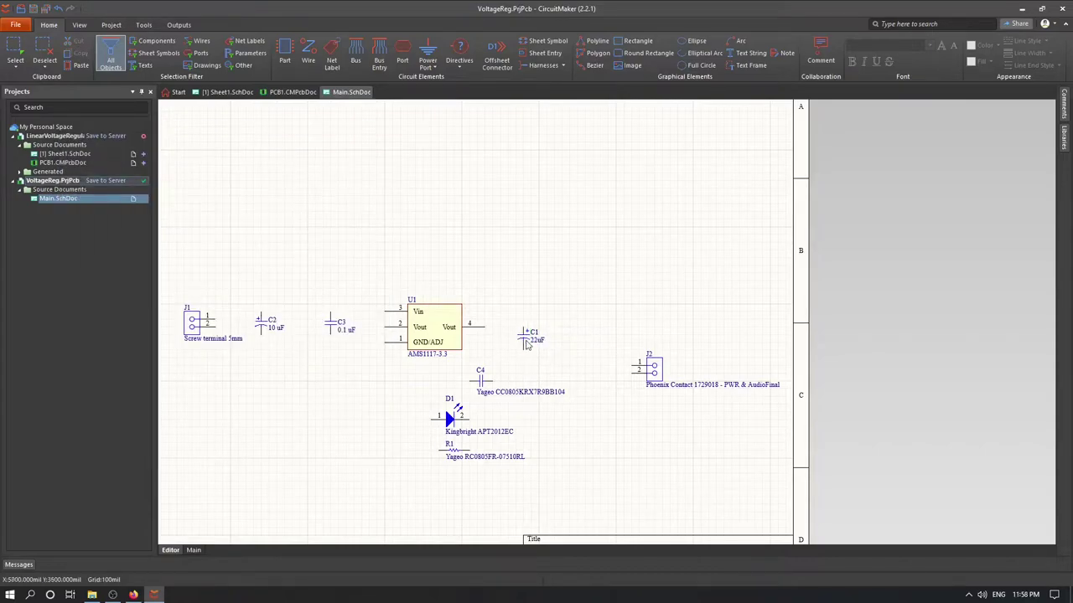
- Shift capacitor C1 farther from U1 and place C4 upright between U1's output and C1
drag(526, 346, 546, 343)
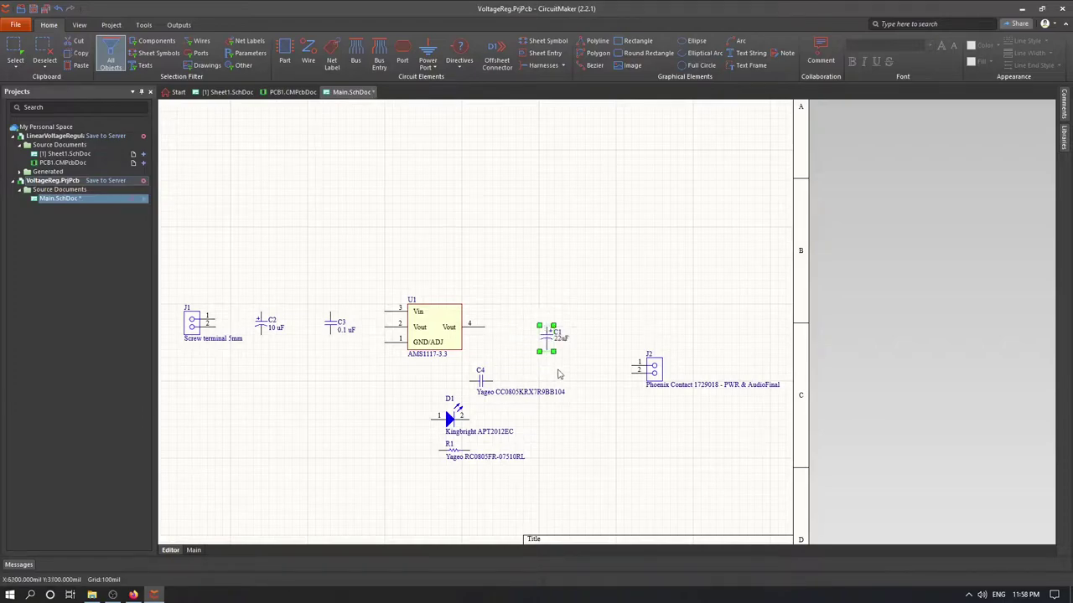
click(559, 374)
mouse_move(484, 384)
mouse_down()
mouse_move(519, 387)
mouse_move(507, 339)
mouse_up()
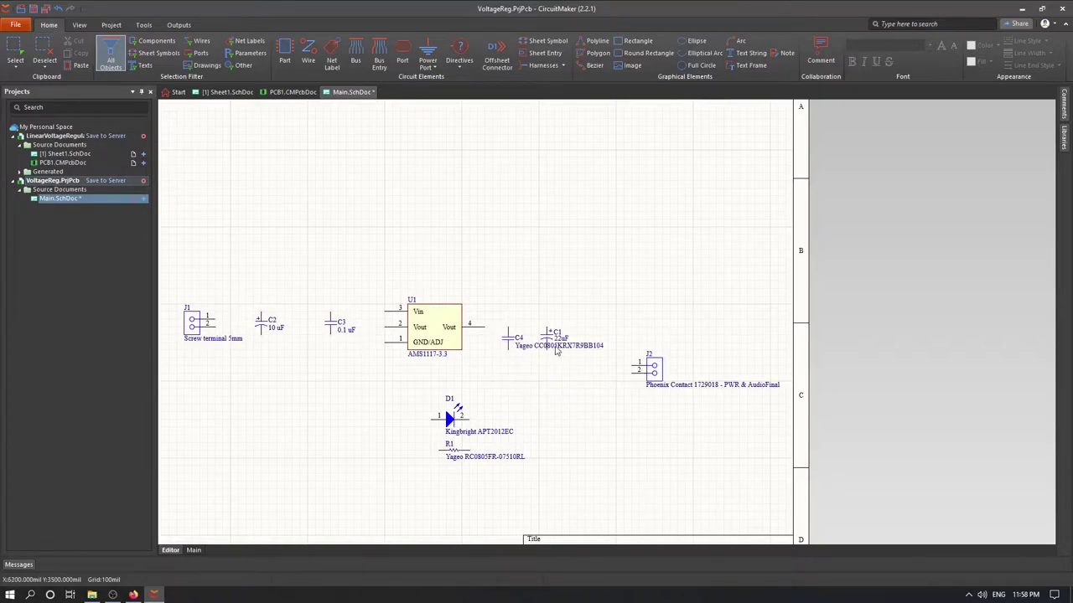
- Move capacitor C4's part number "Yageo CC0805KRX7R9BB104" from its comment to the start of its description, followed by a comma
double_click(509, 339)
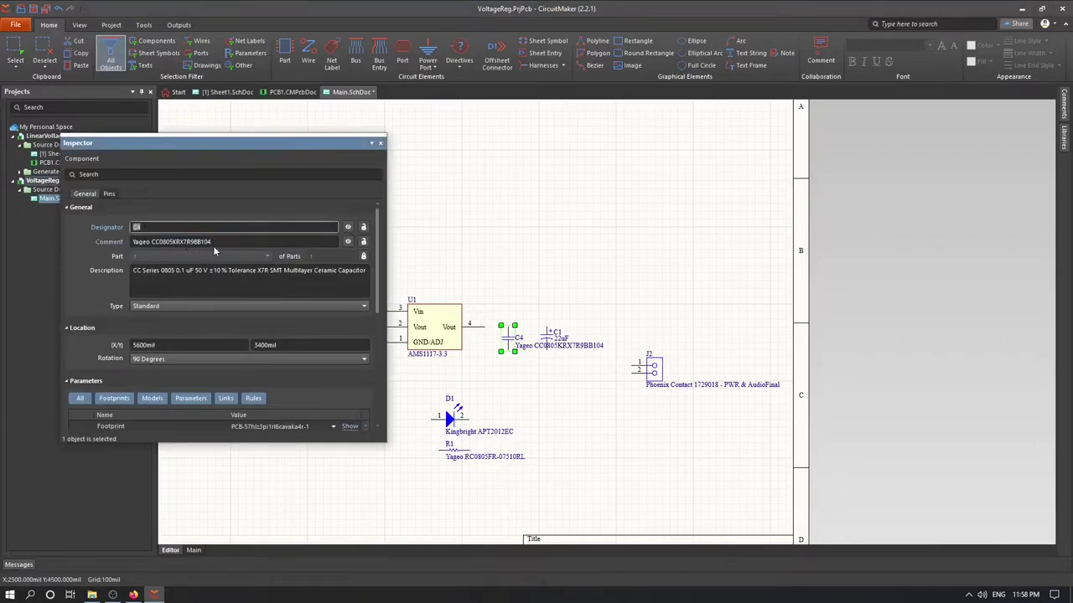
click(216, 242)
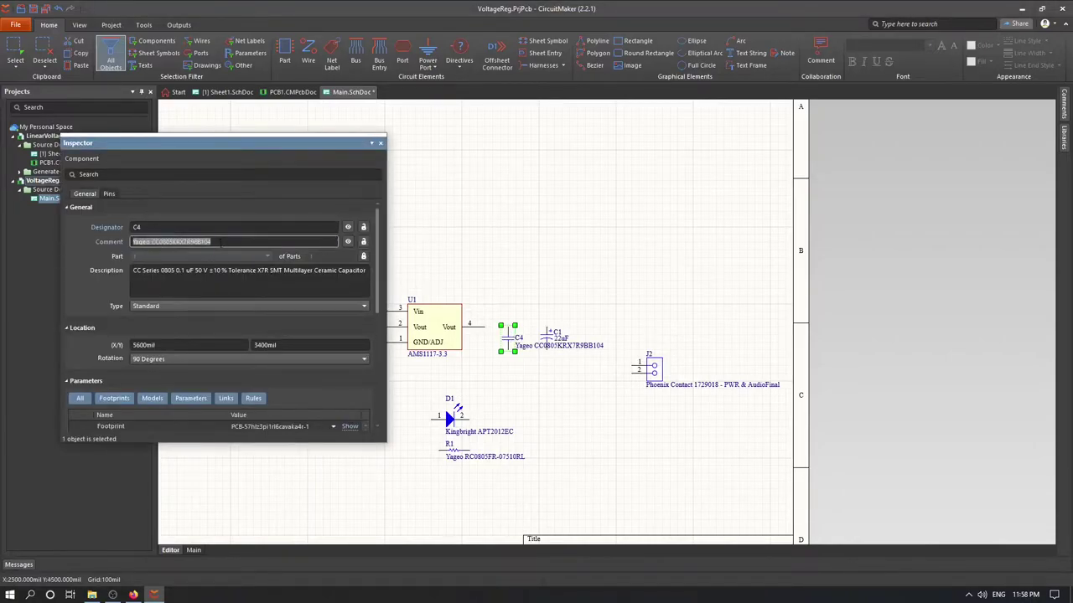
key(ctrl+x)
click(201, 281)
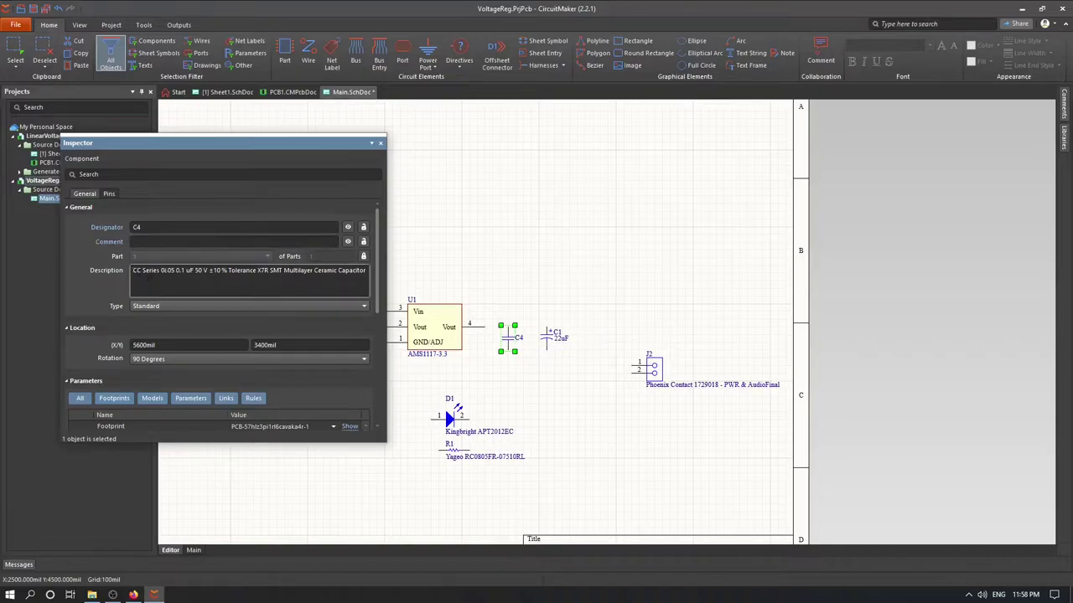
key(ctrl+v)
text(,)
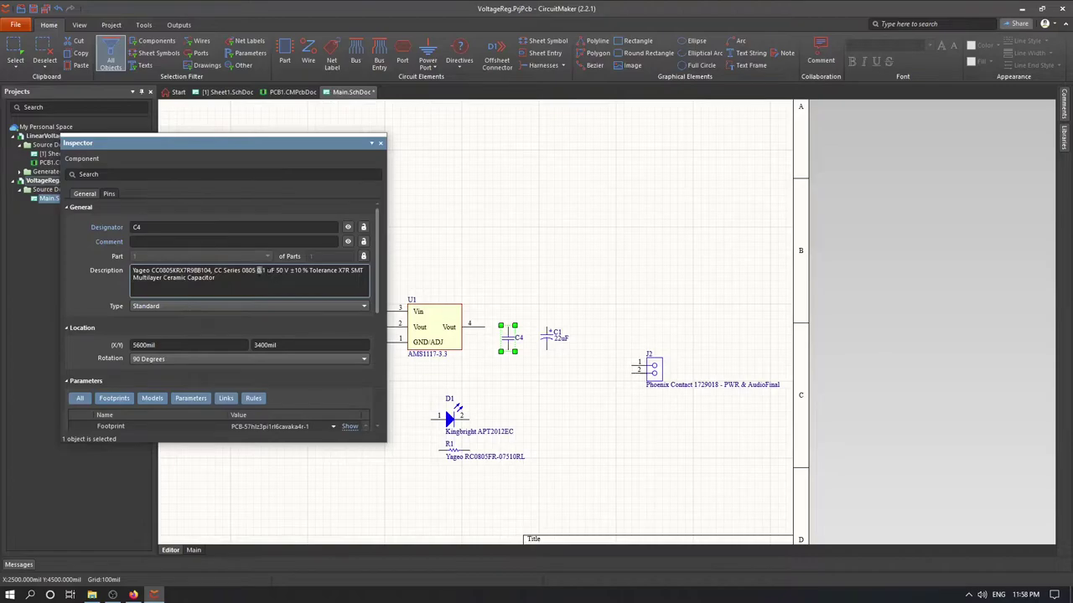
- Set the comment of capacitor C4 to the capacitance from its description, "0.1 uF"
drag(257, 270, 272, 270)
click(175, 243)
key(ctrl+v)
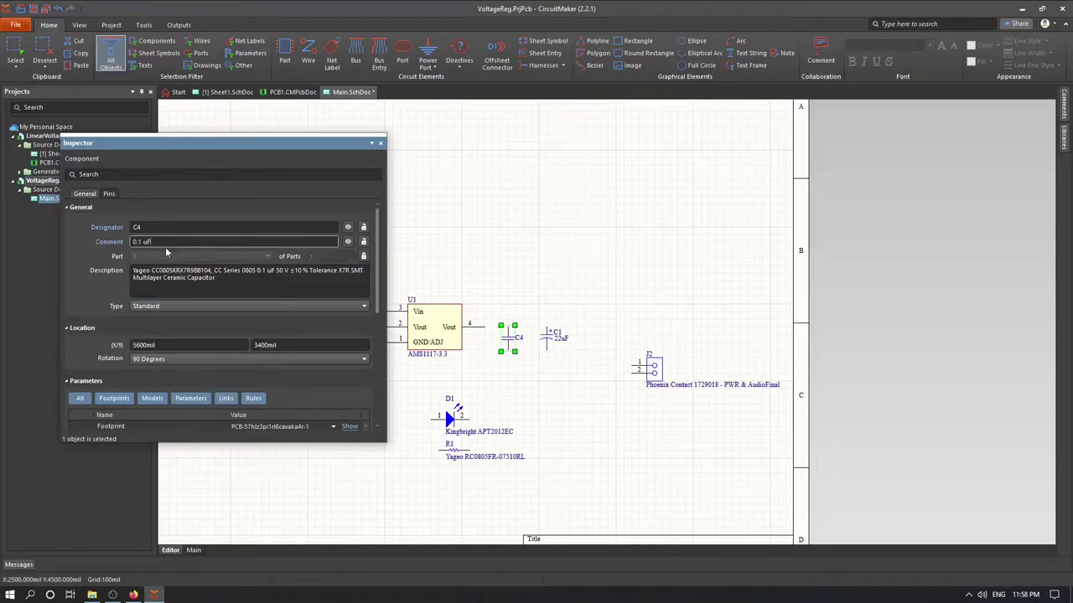
click(380, 143)
click(559, 245)
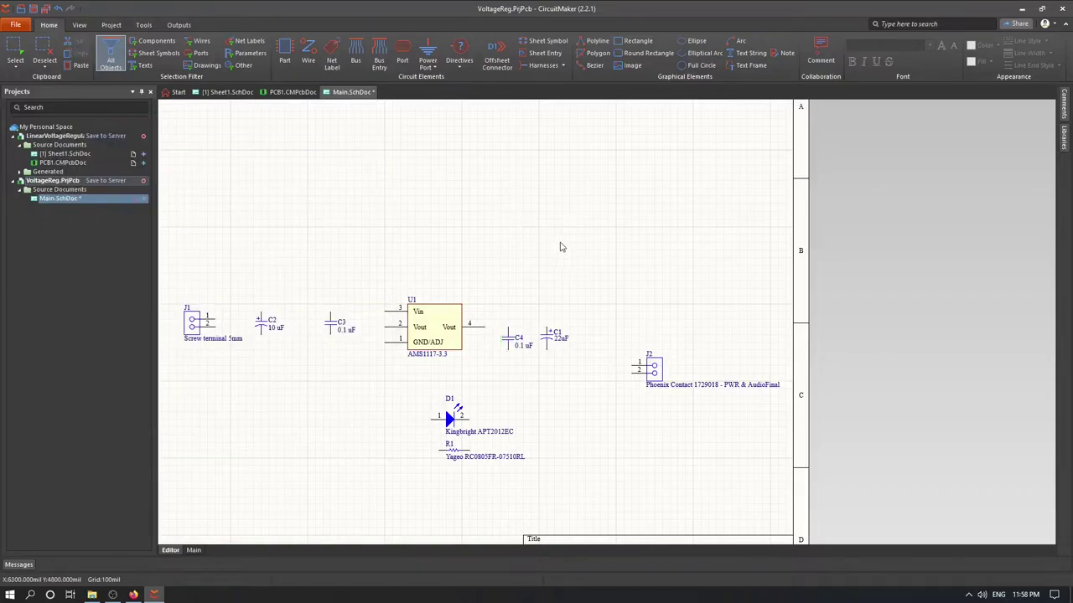
- Raise connector J2 level with U1's output and replace its comment with J1's comment, "Screw terminal 5mm"
drag(630, 371, 630, 332)
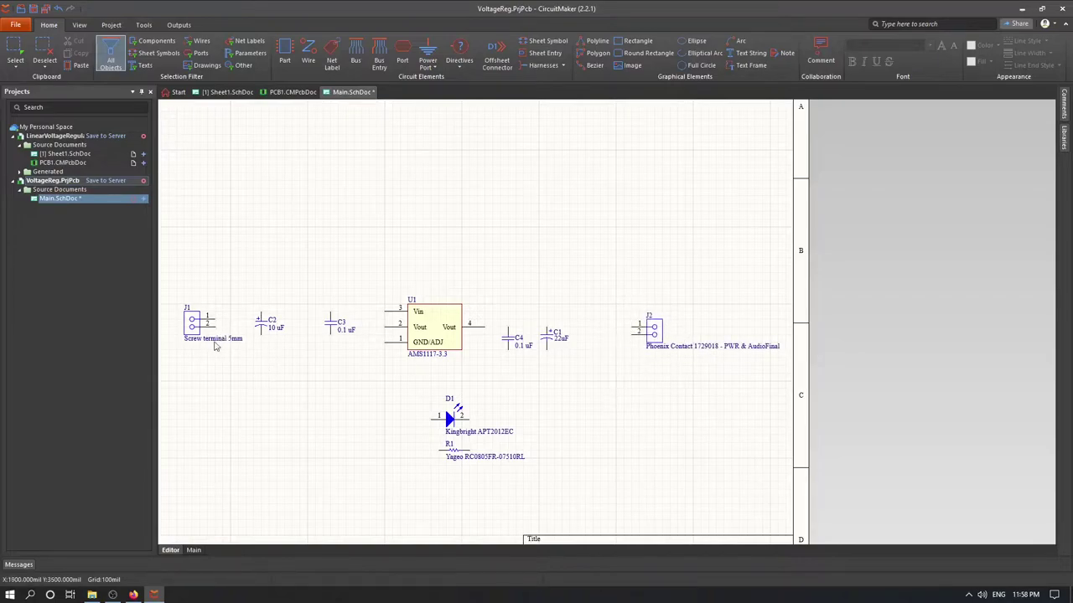
double_click(192, 325)
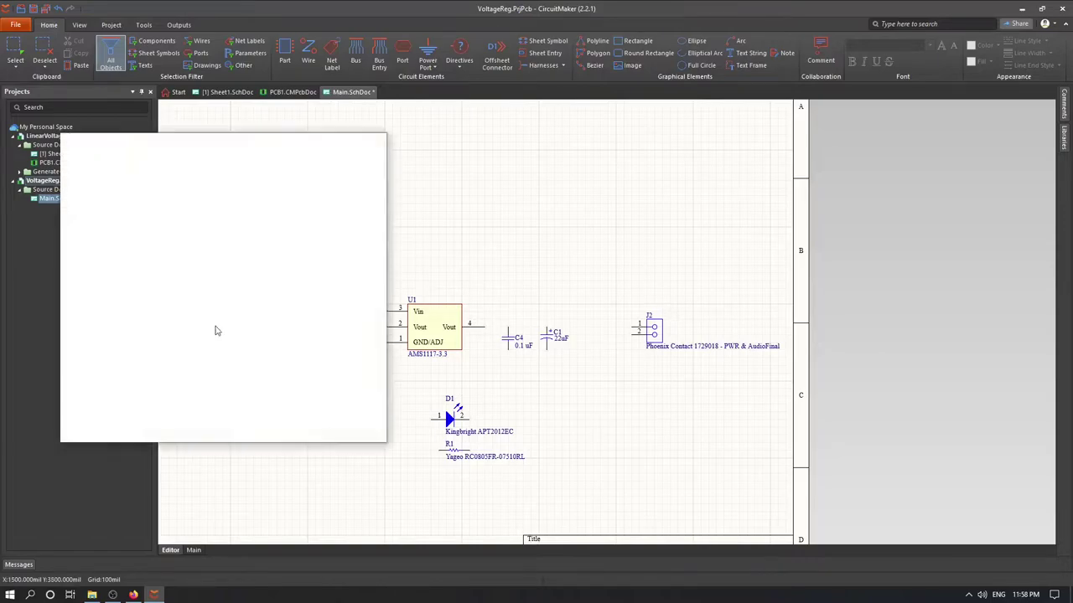
click(161, 242)
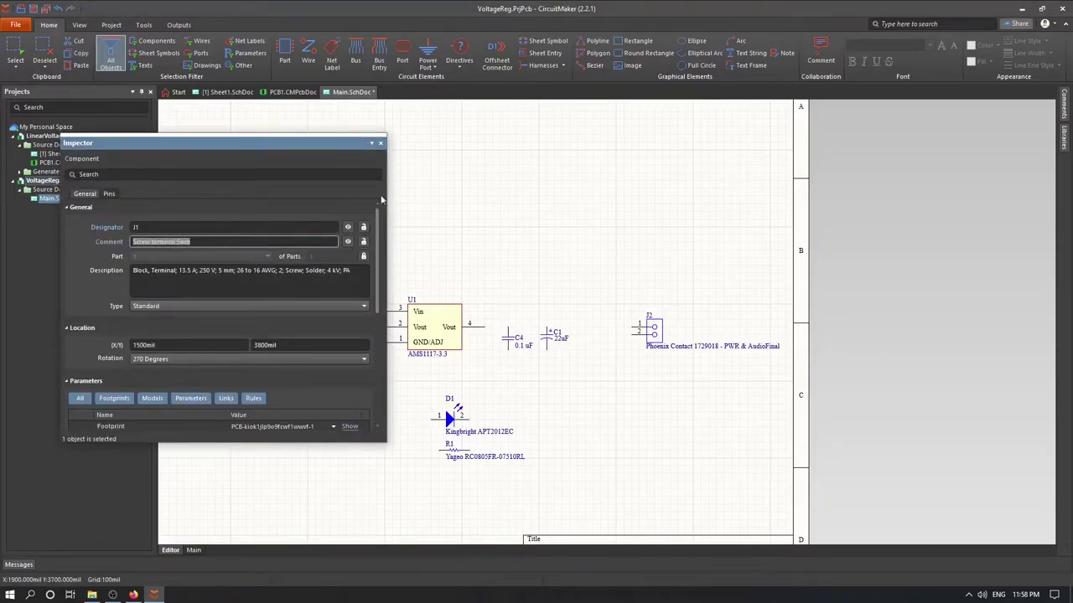
click(380, 142)
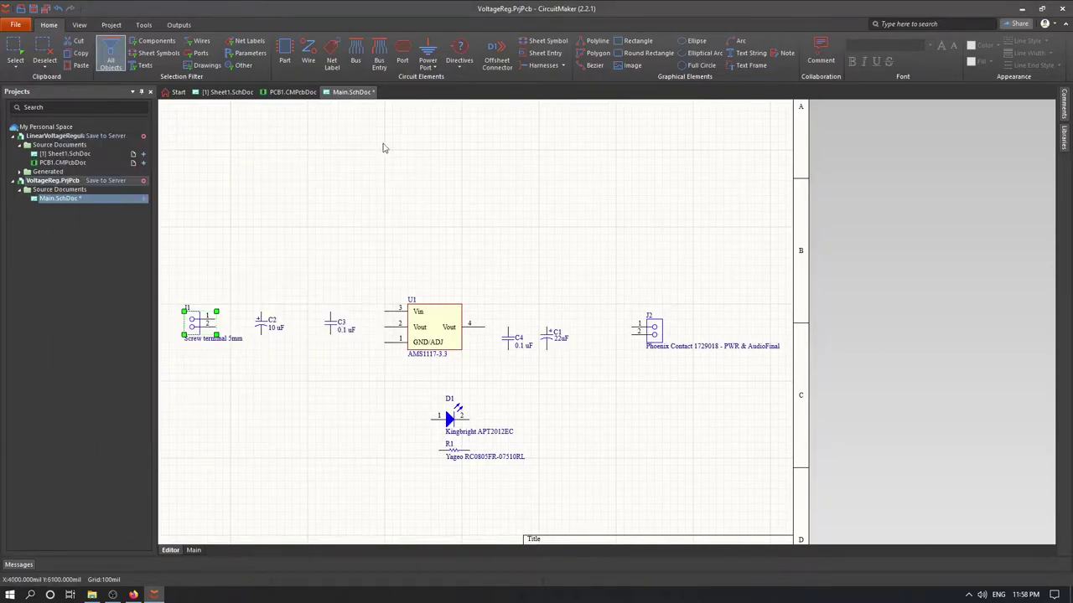
double_click(653, 330)
click(139, 228)
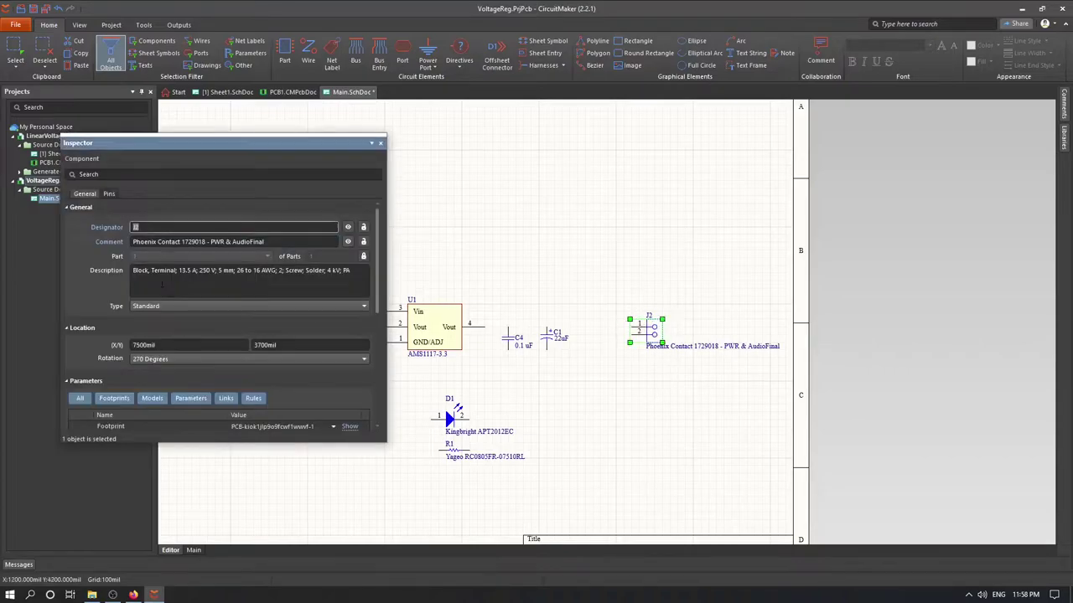
click(154, 241)
key(ctrl+v)
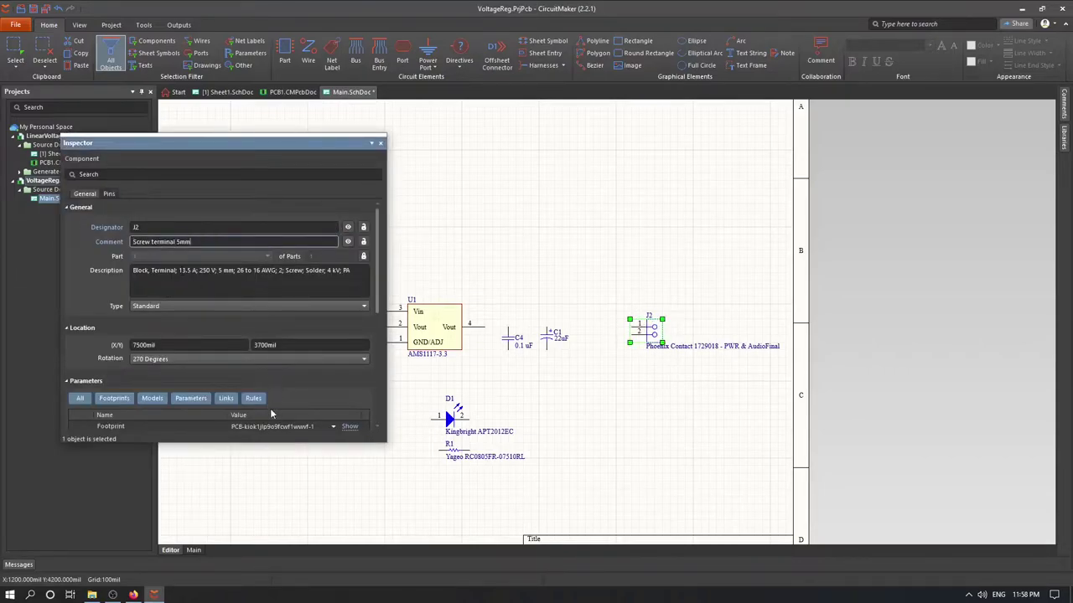
click(181, 227)
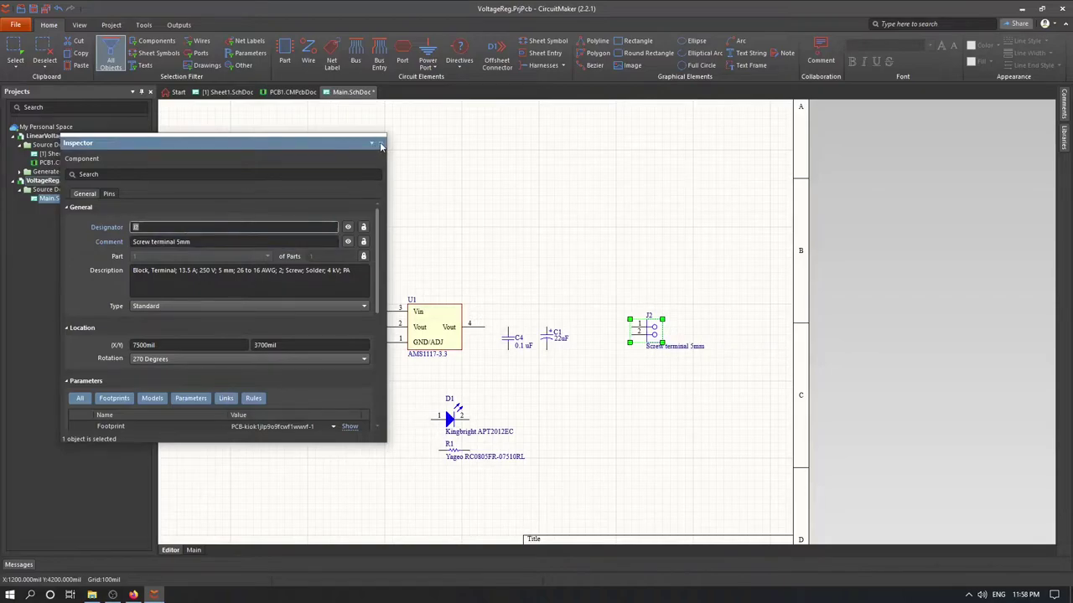
click(381, 147)
click(567, 211)
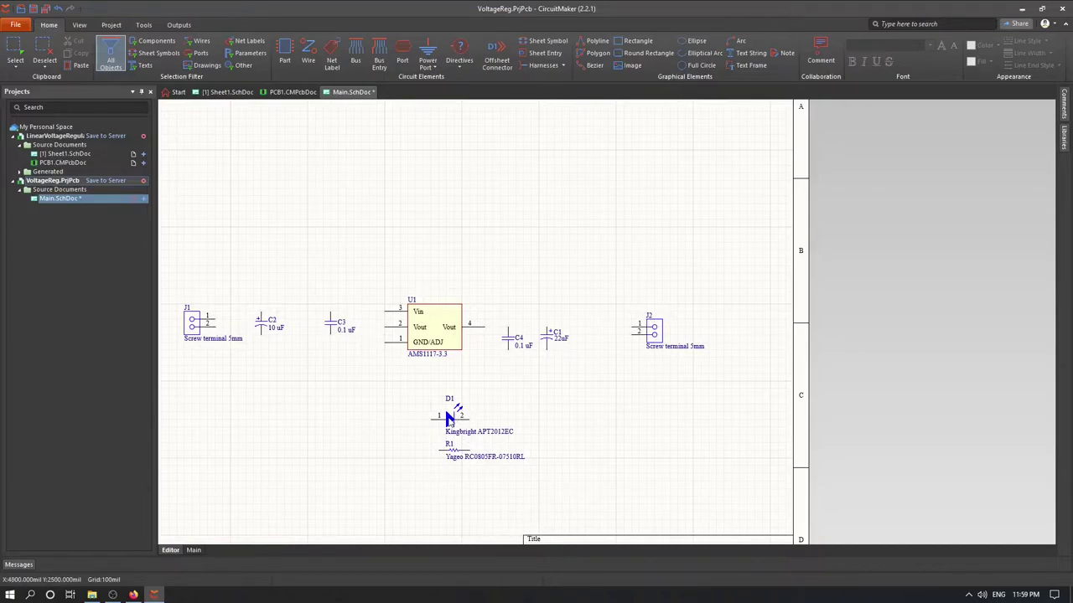
- Place resistor R1 upright between C1 and J2, slightly below them, with LED D1 rotated vertically directly beneath it
drag(452, 455, 582, 365)
key(space)
drag(472, 424, 588, 441)
key(space)
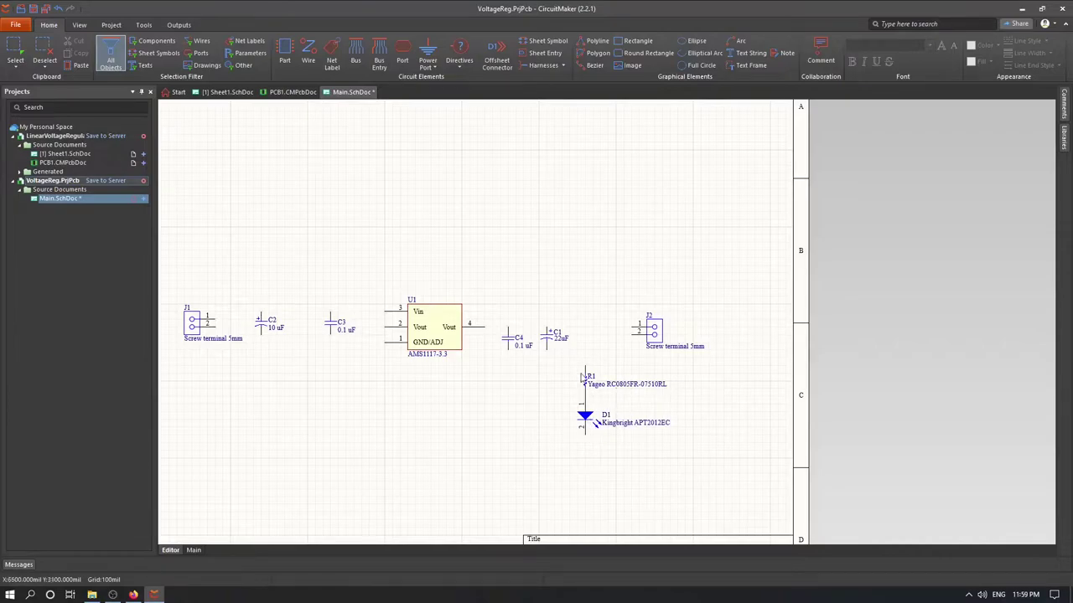
- Replace the comment of resistor R1 with the resistance from its description, "510 Ohm"
double_click(586, 387)
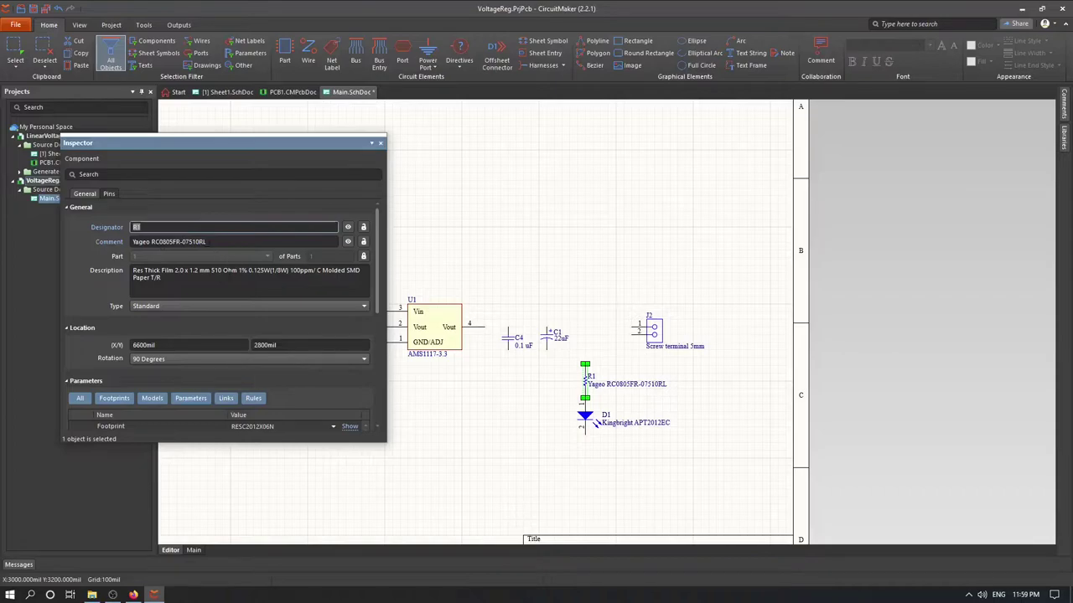
click(261, 271)
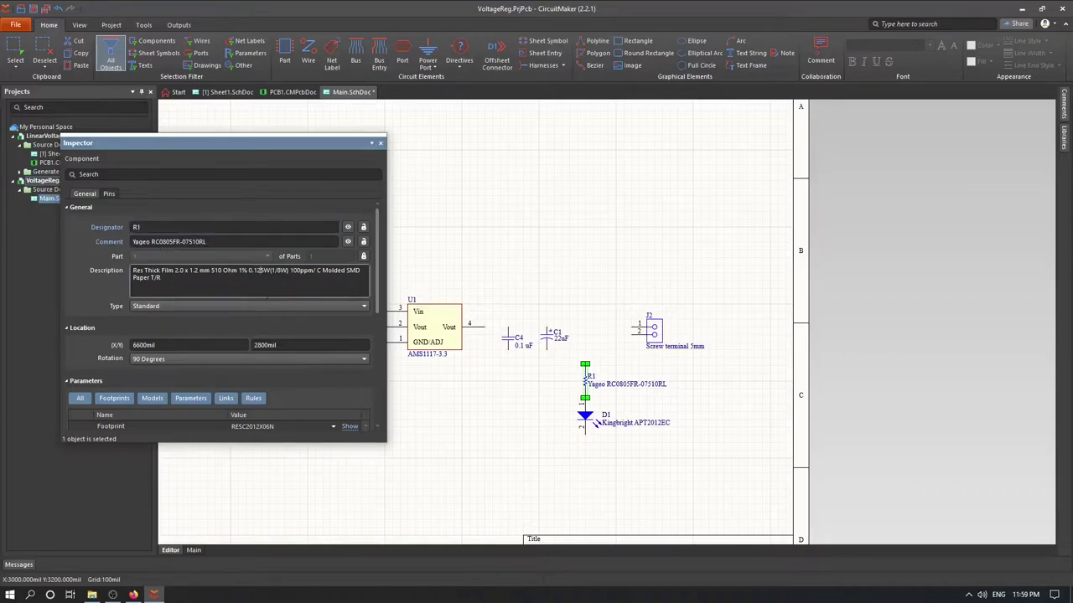
drag(211, 270, 228, 271)
click(176, 241)
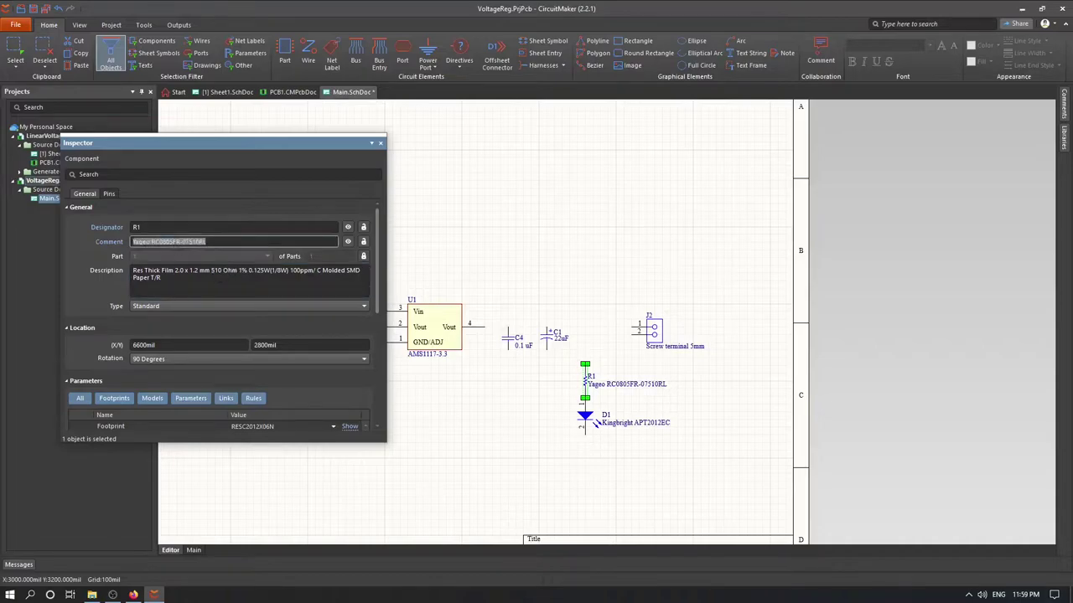
key(ctrl+v)
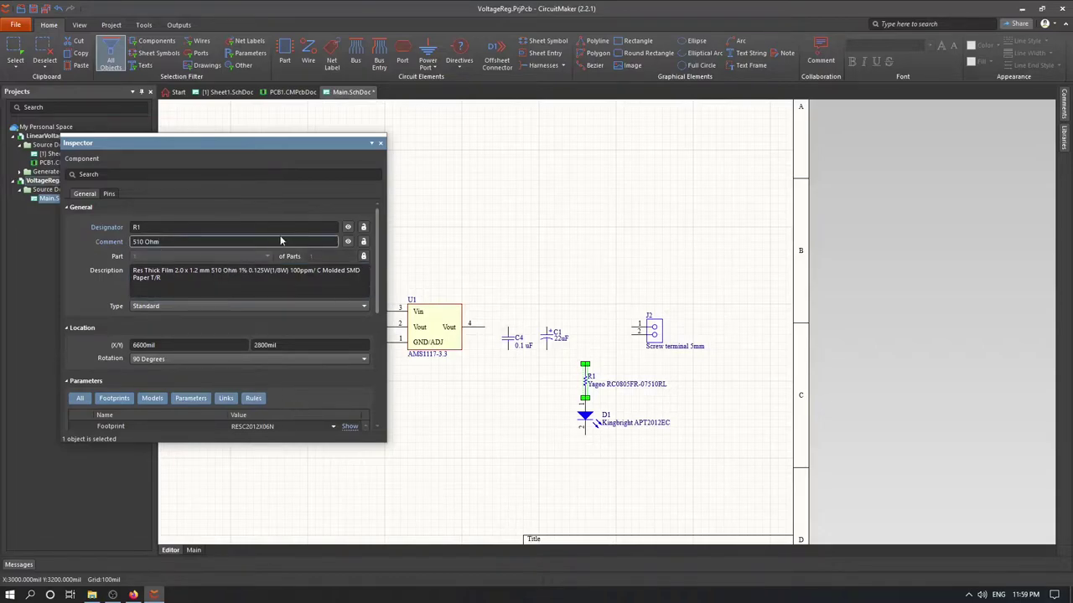
click(379, 142)
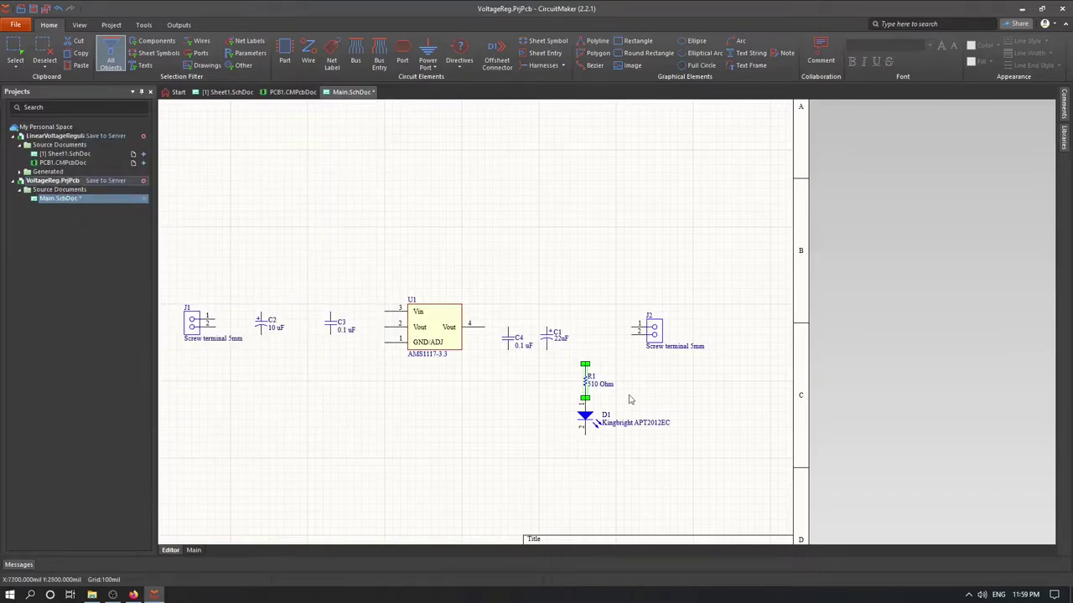
click(637, 385)
- Replace the comment of LED D1 with "Red LED" copied from its description
double_click(588, 420)
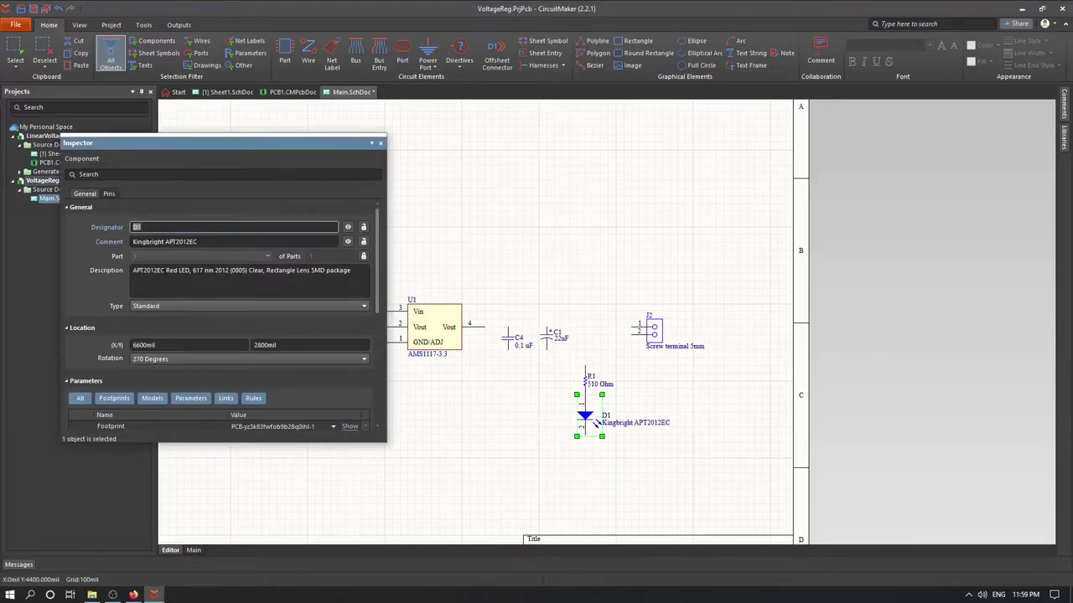
drag(166, 269, 189, 270)
key(ctrl+c)
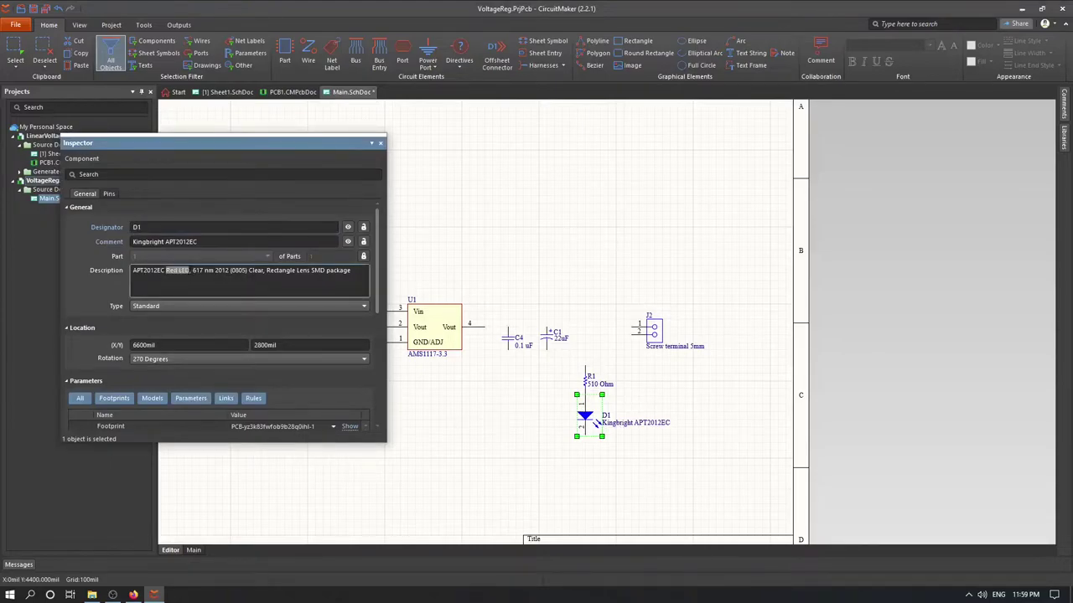
click(184, 241)
key(ctrl+v)
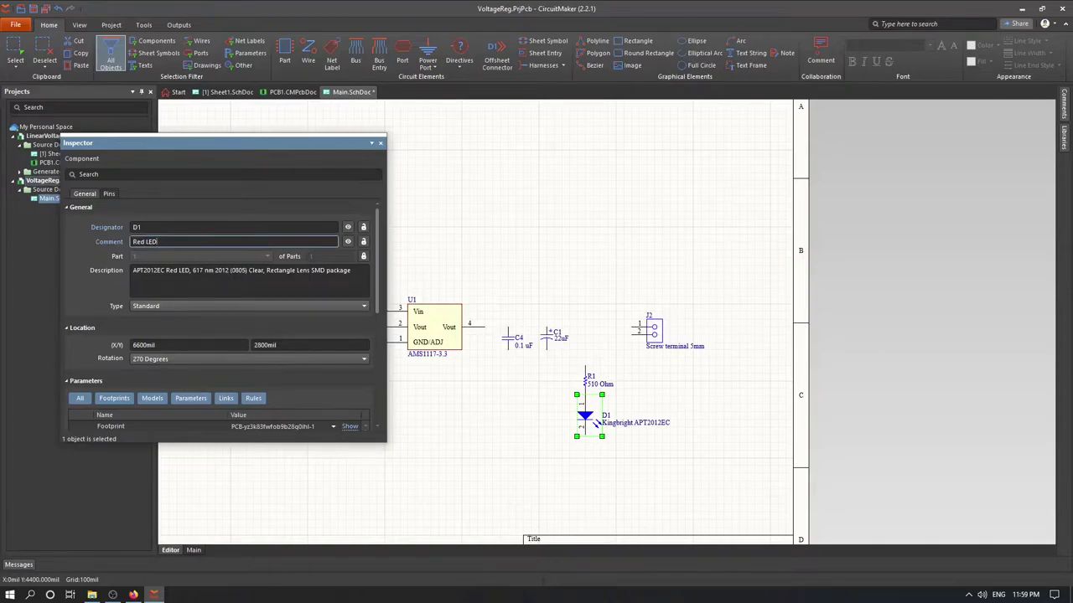
click(251, 227)
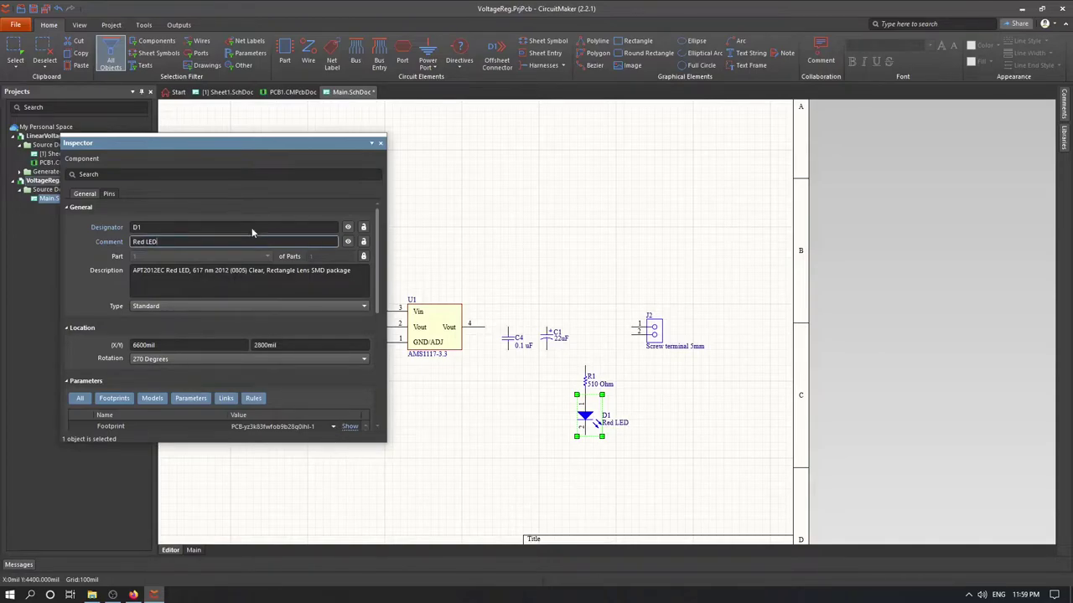
click(381, 143)
click(478, 444)
drag(642, 461, 507, 381)
mouse_move(585, 426)
mouse_down()
mouse_move(586, 444)
mouse_move(585, 434)
mouse_up()
click(662, 469)
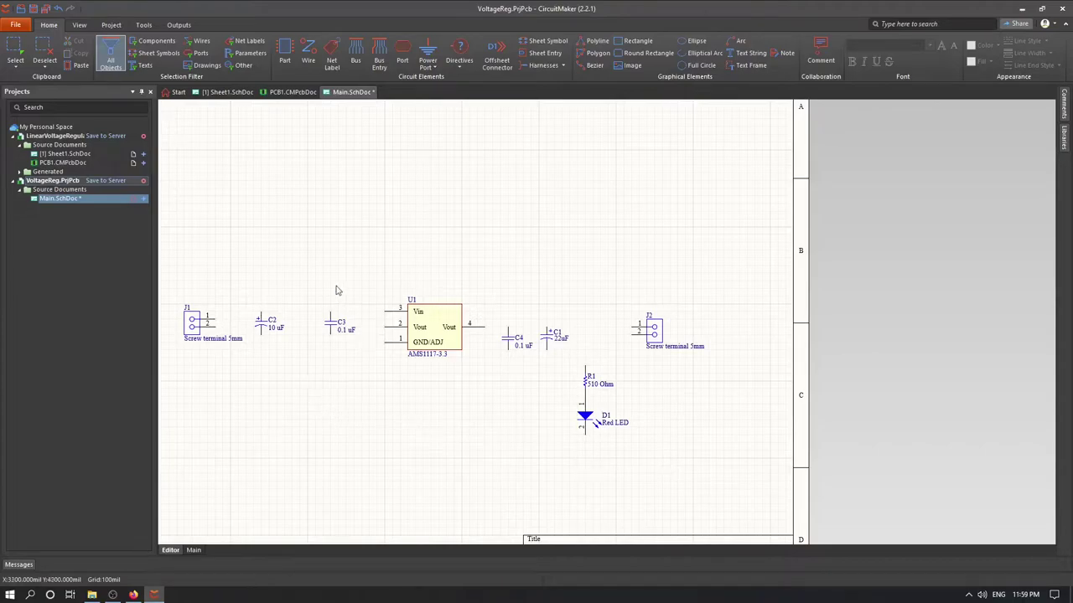
- Place a GND power port in the empty area below C3, between C3 and U1
click(429, 64)
click(437, 92)
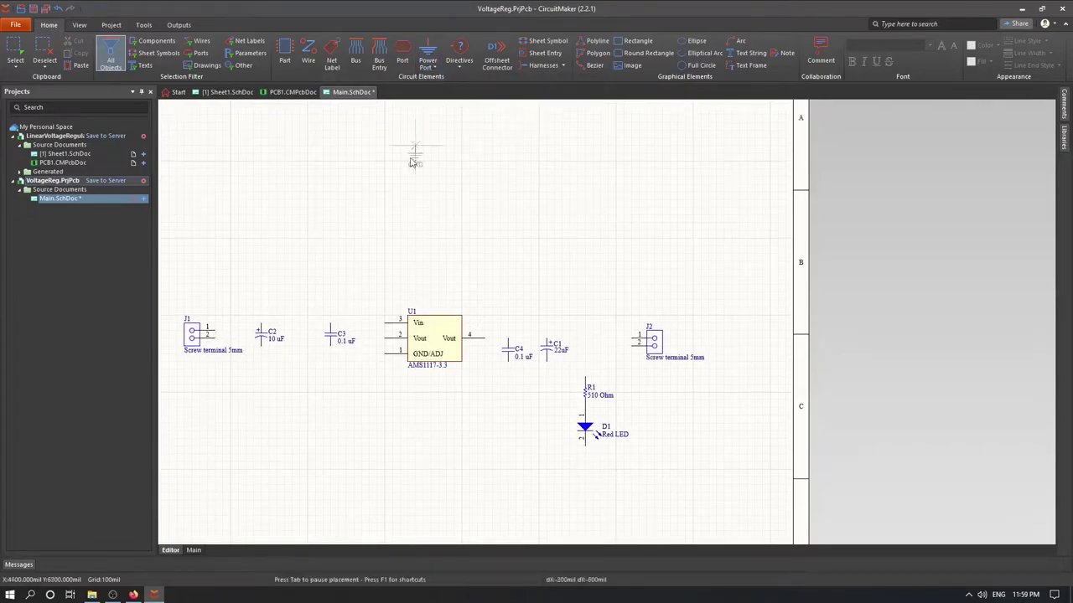
click(346, 424)
key(Escape)
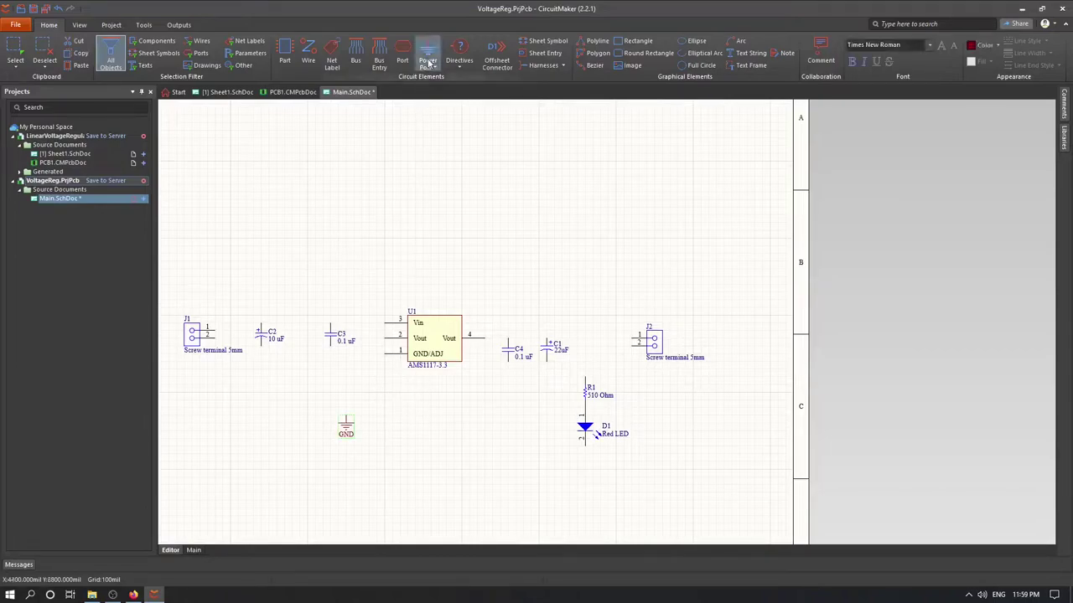
click(428, 64)
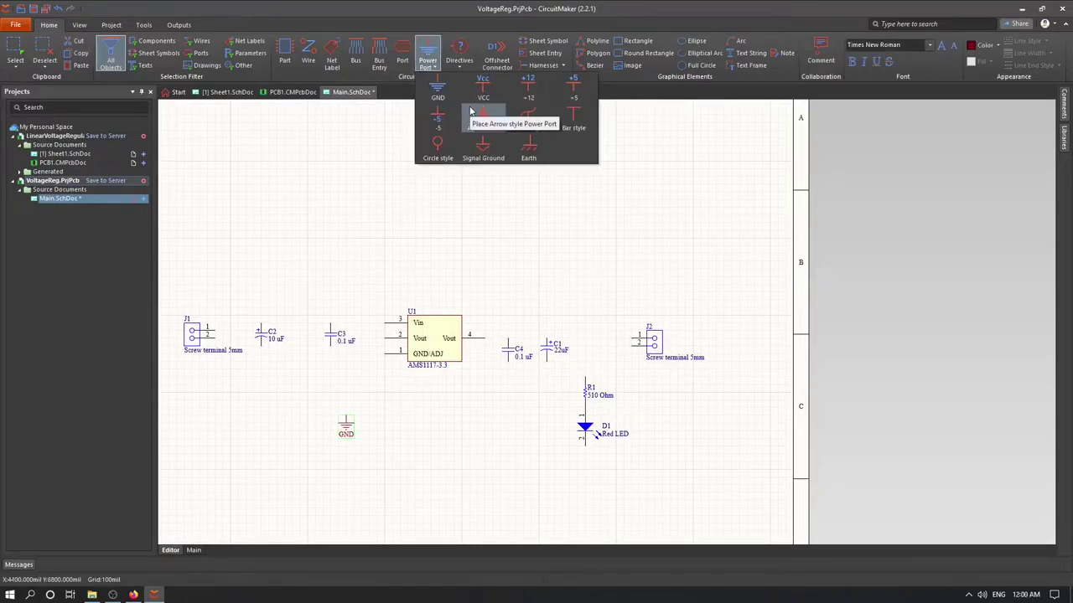
click(574, 131)
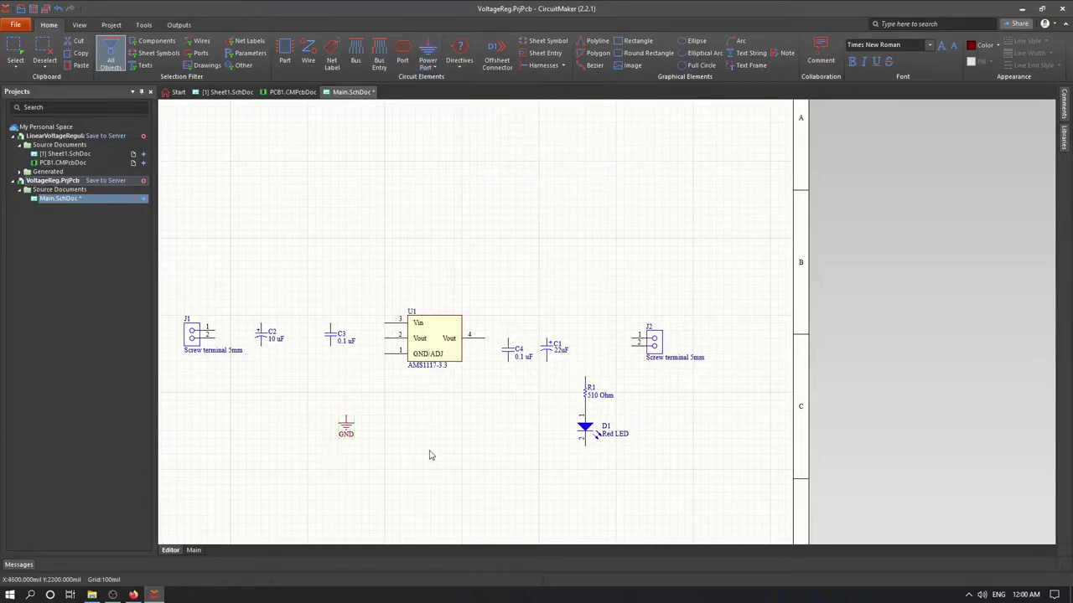
key(Escape)
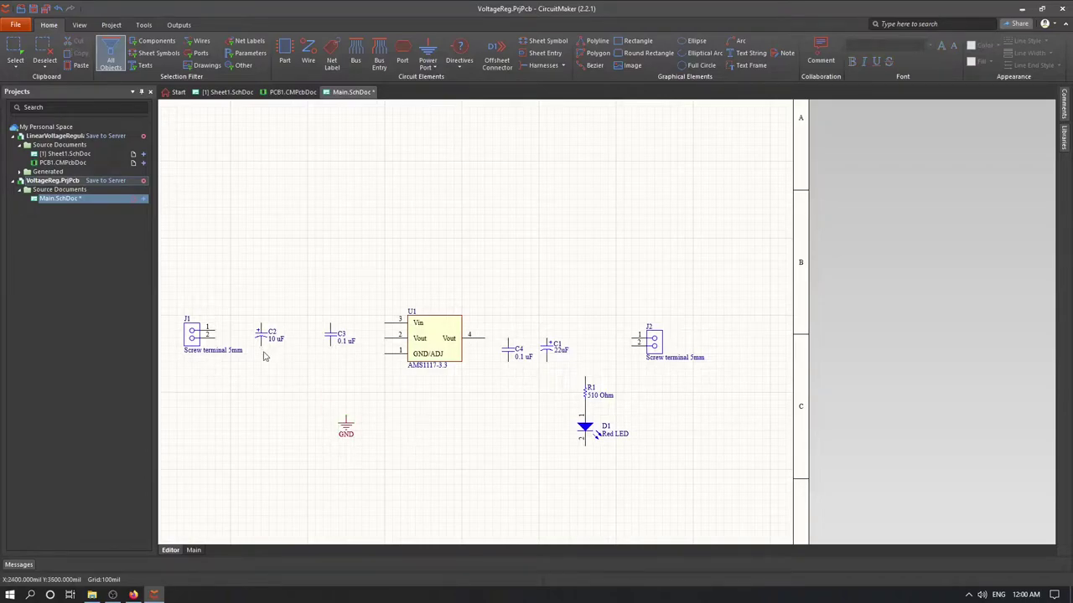
- Place a +5 power port above the gap between capacitors C2 and C3
click(429, 67)
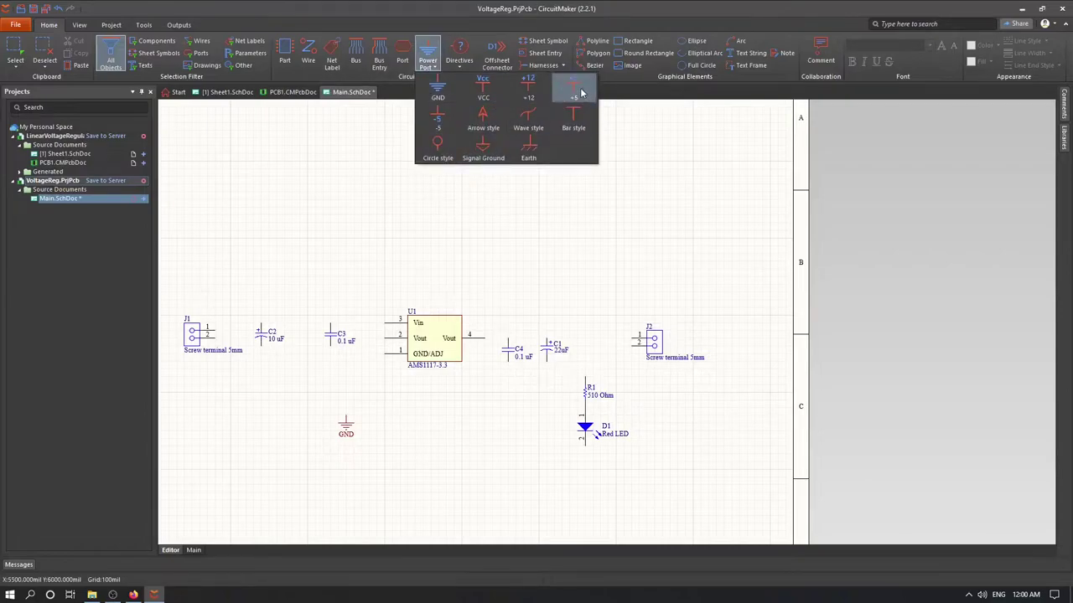
click(575, 89)
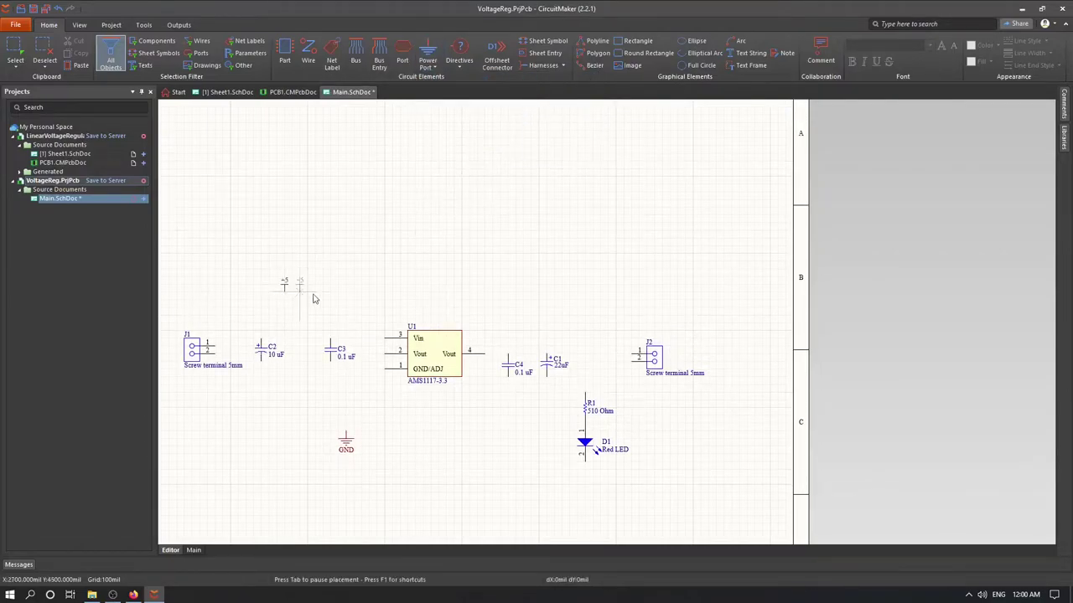
click(285, 285)
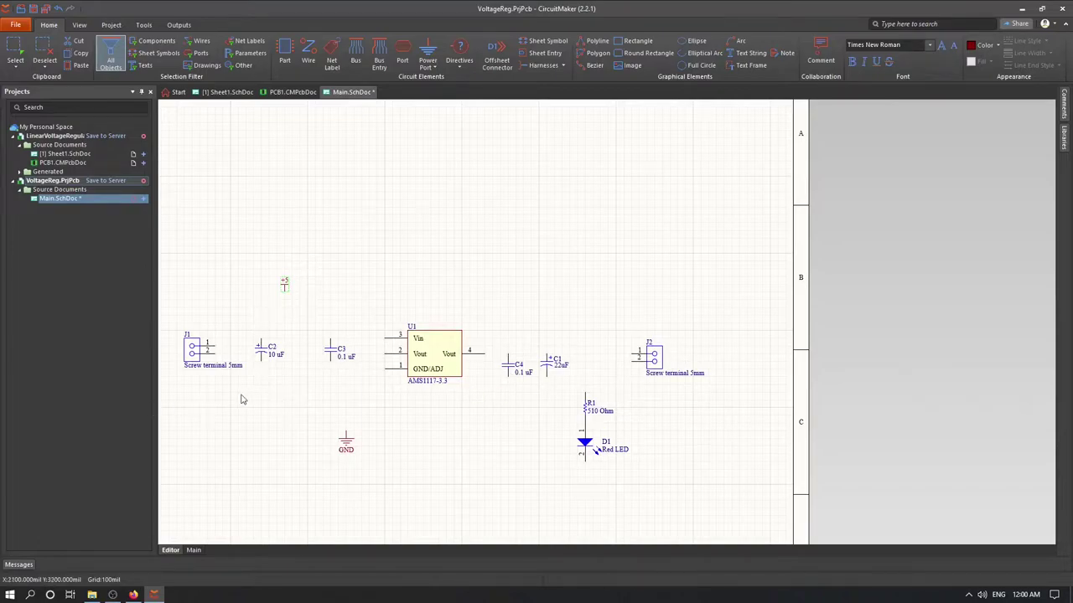
- Wire pin 1 of J1 to the Vin pin of U1, running along the upper ends of C2 and C3
scroll(240, 399, up, 1)
ctrl+scroll(238, 406, up, 2)
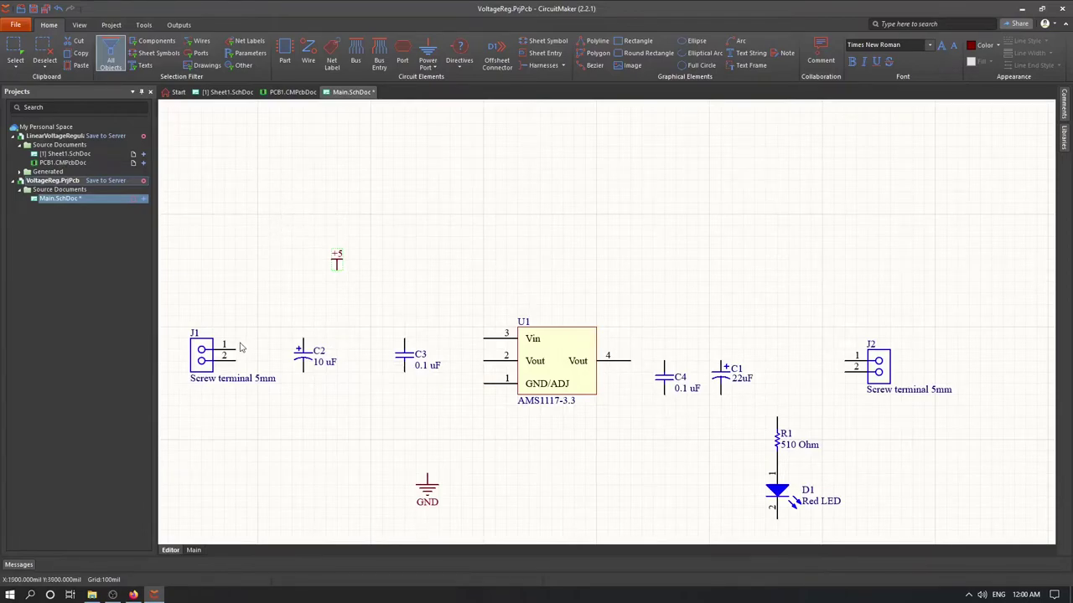
click(308, 54)
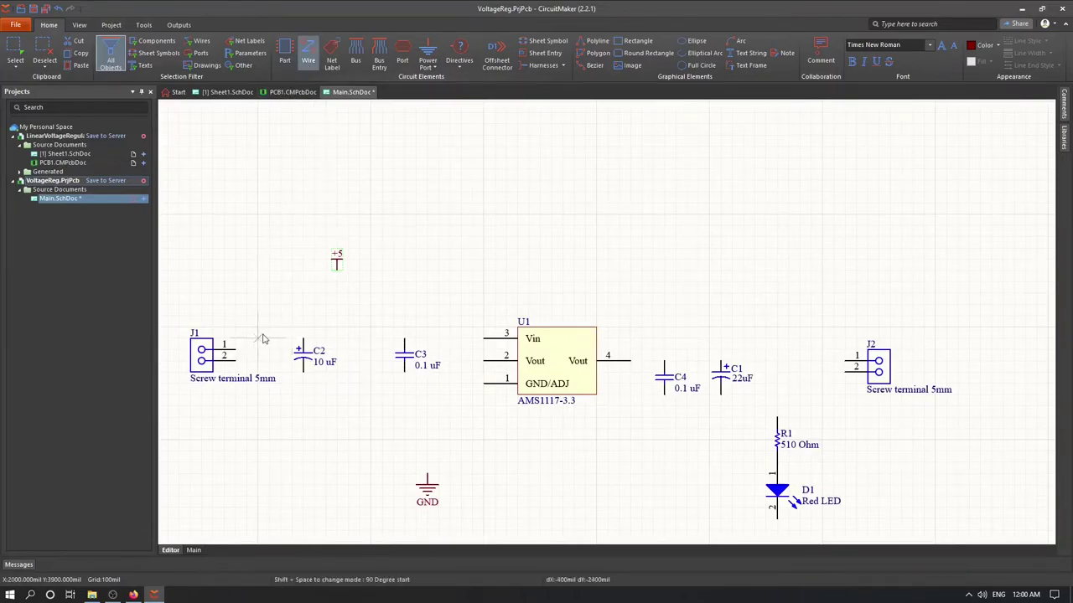
click(237, 356)
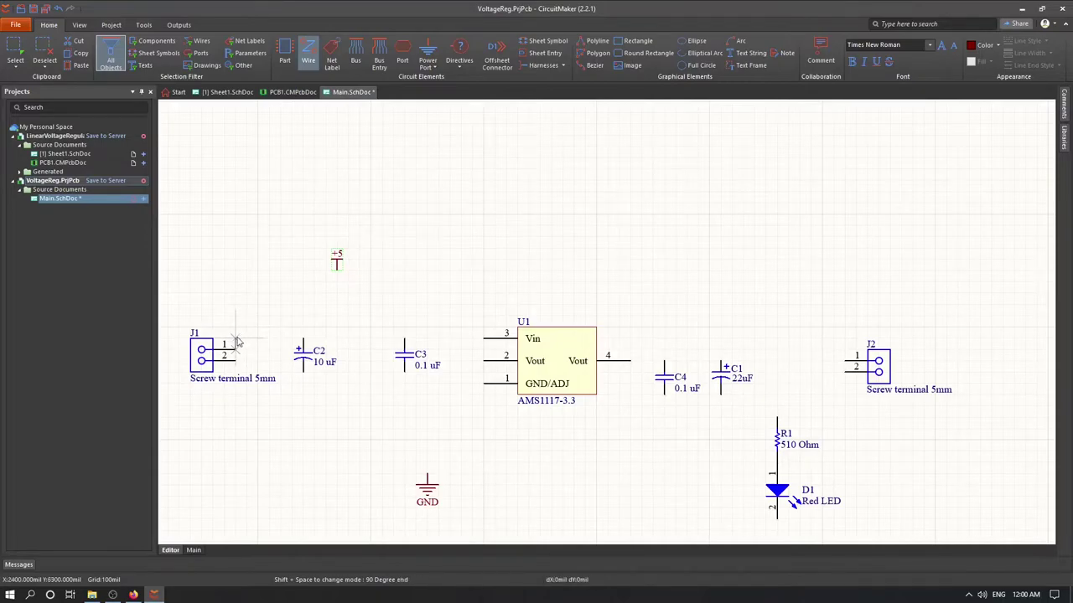
click(483, 339)
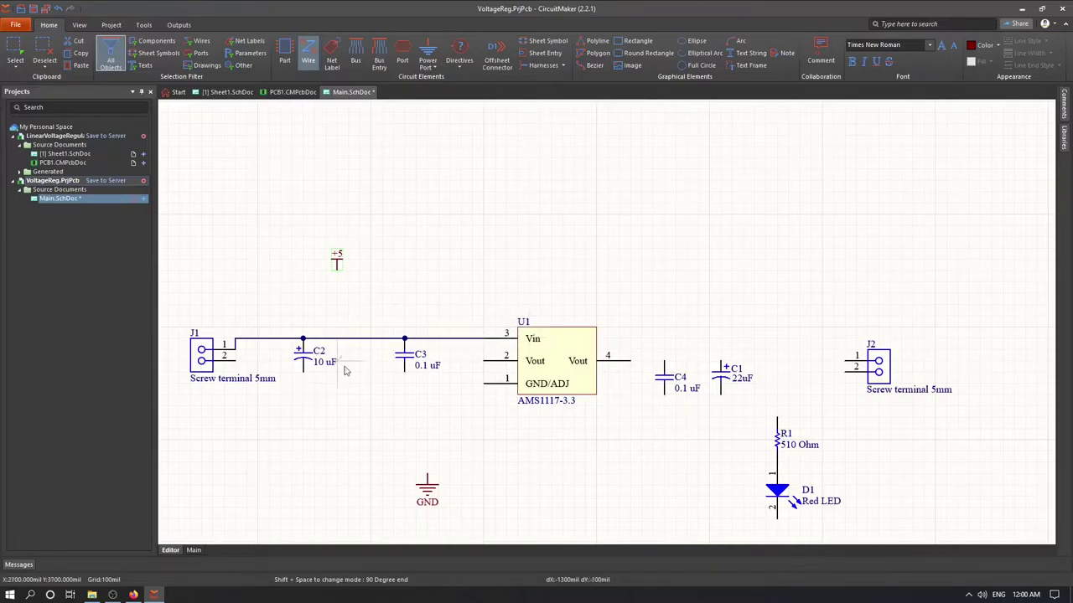
- Wire pin 2 of J1 to the GND/ADJ pin of U1, running below C2 and C3
click(237, 366)
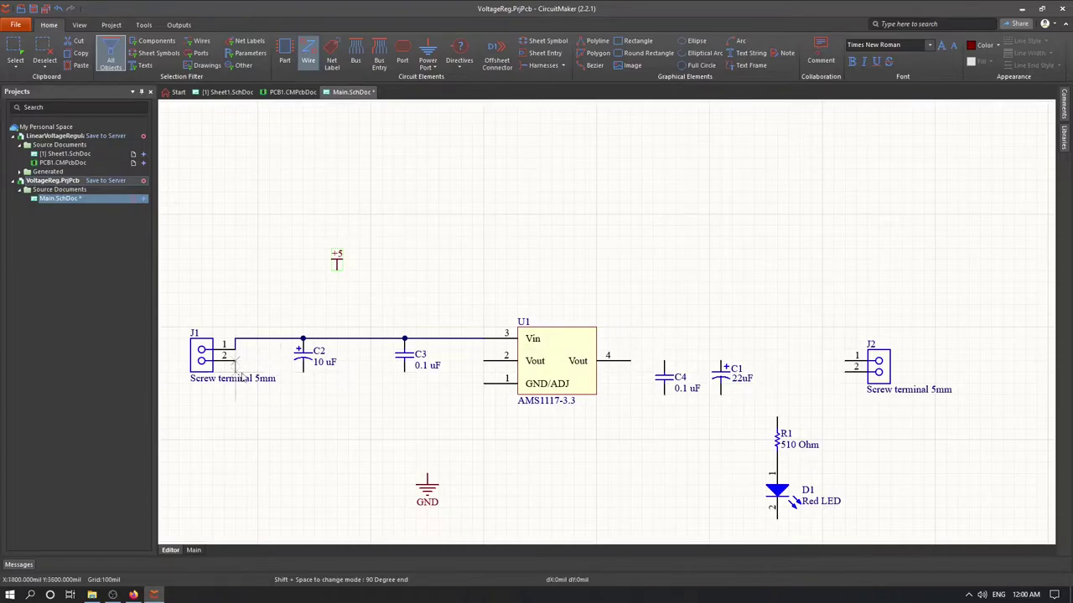
key(space)
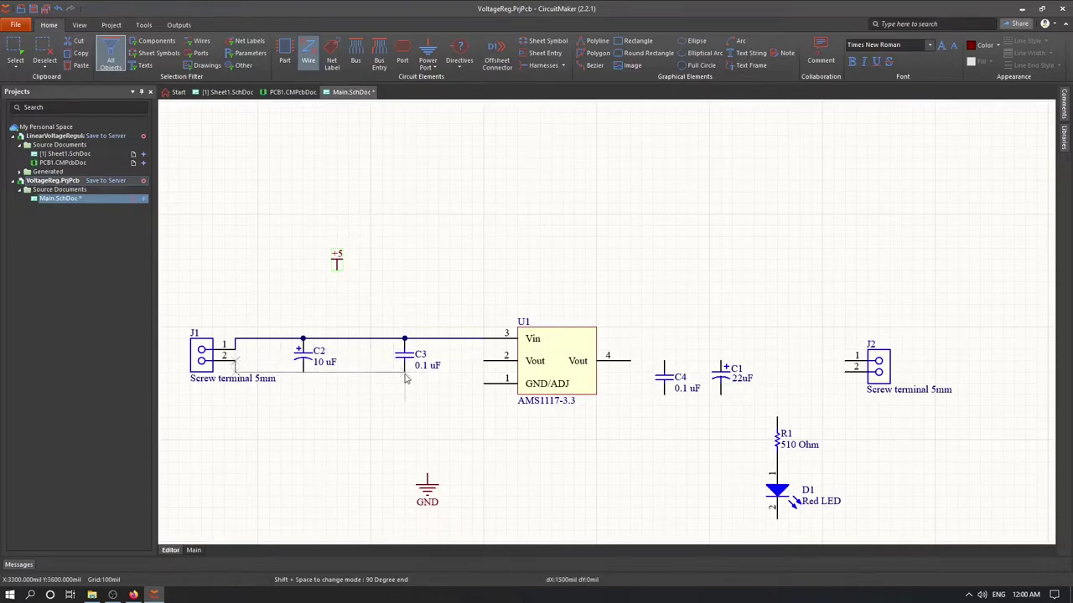
click(484, 385)
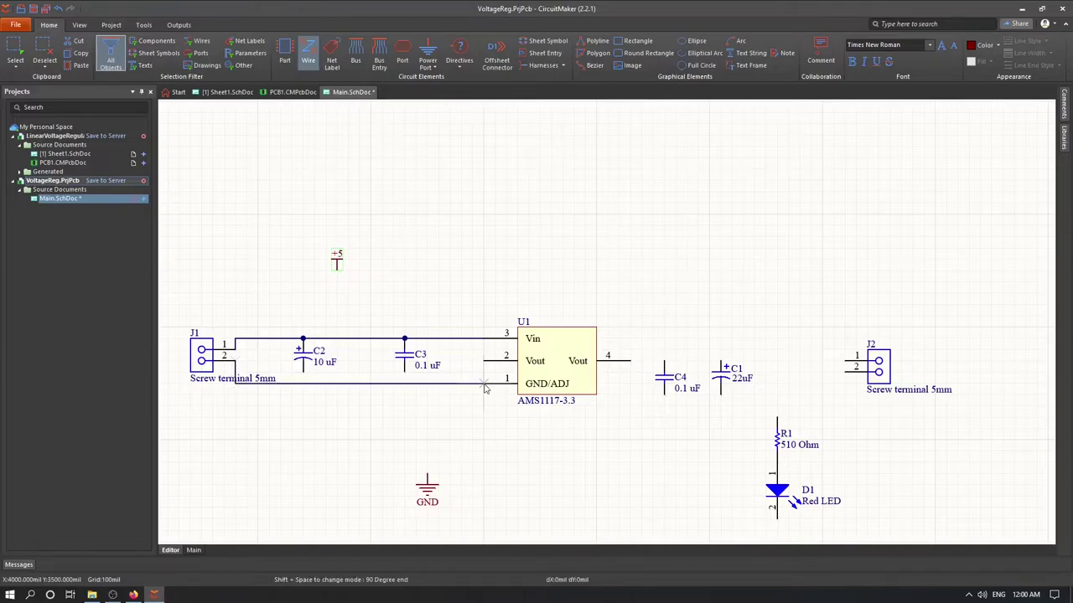
- Connect the lower ends of C3 and C2 to the ground wire between J1 and U1
click(404, 383)
click(405, 372)
click(303, 383)
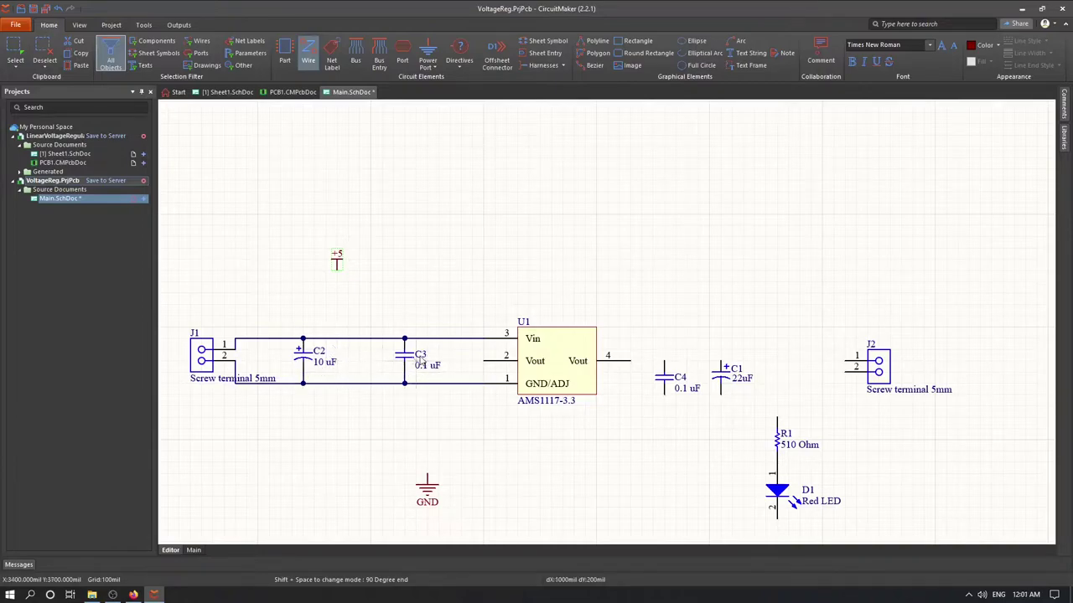
key(Escape)
- Move the GND port under C3 and wire it to the ground line, and attach the +5 port to the input wire beside J1
drag(425, 494, 403, 427)
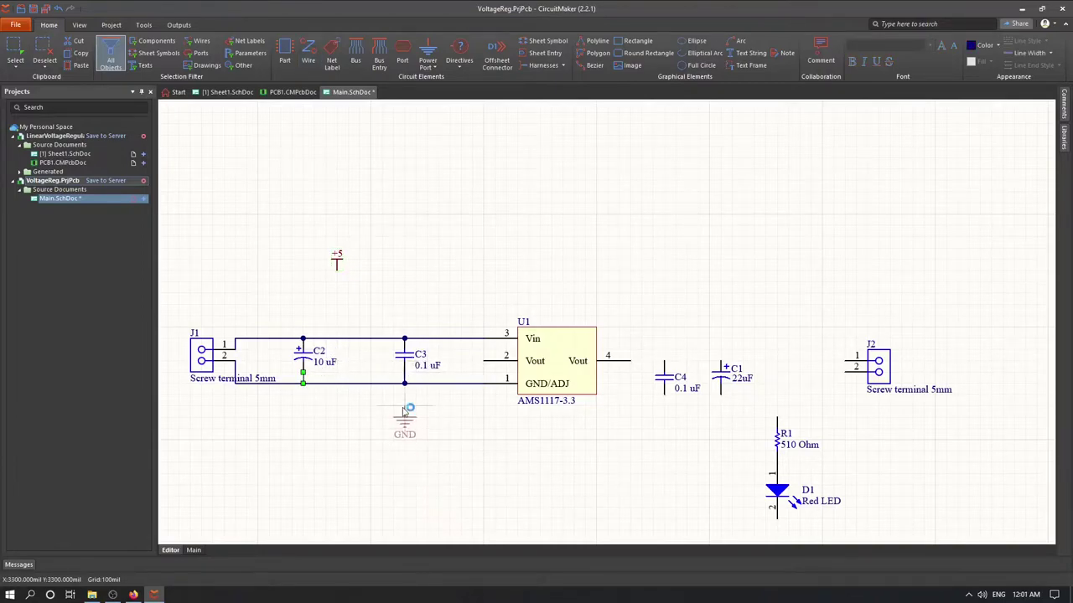
click(308, 58)
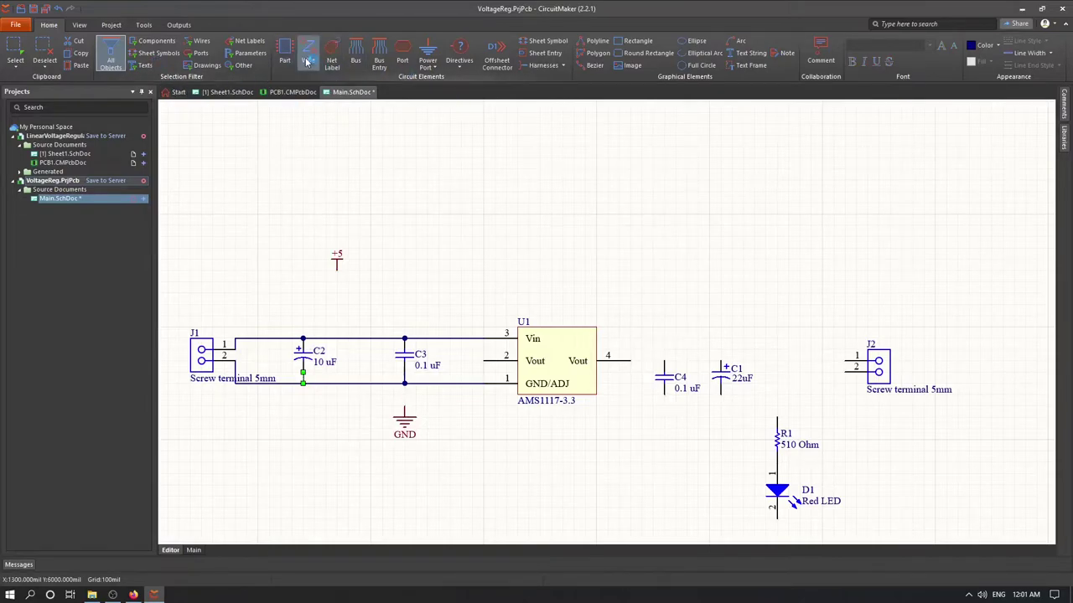
click(406, 411)
key(Escape)
click(491, 469)
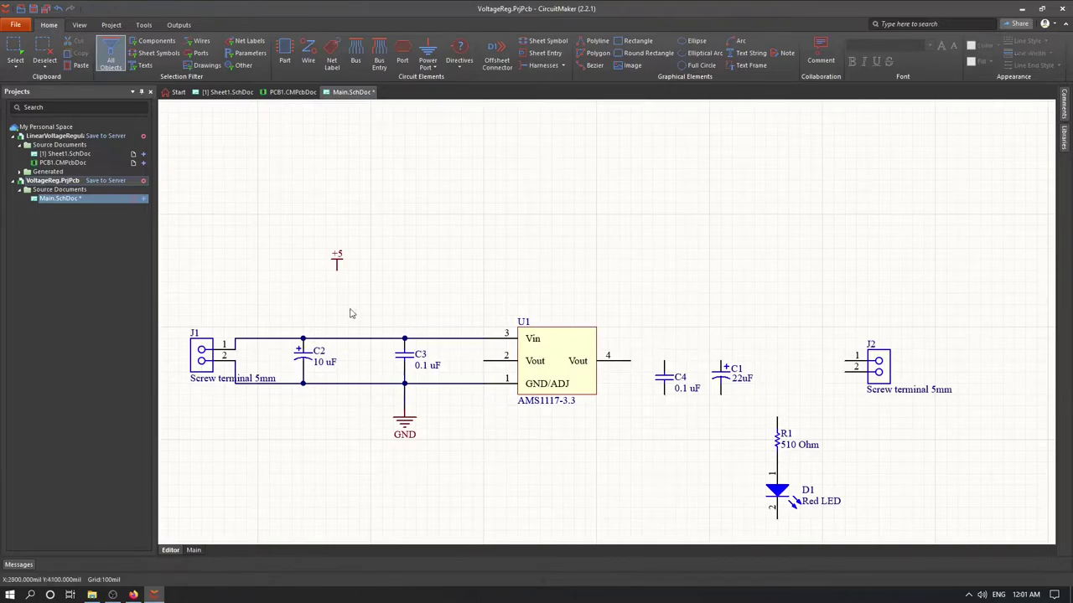
drag(337, 265, 237, 340)
- Move C1 farther from C4 and wire U1's Vout pin 4 to pin 1 of J2 through the upper ends of C4 and C1
drag(723, 384, 745, 385)
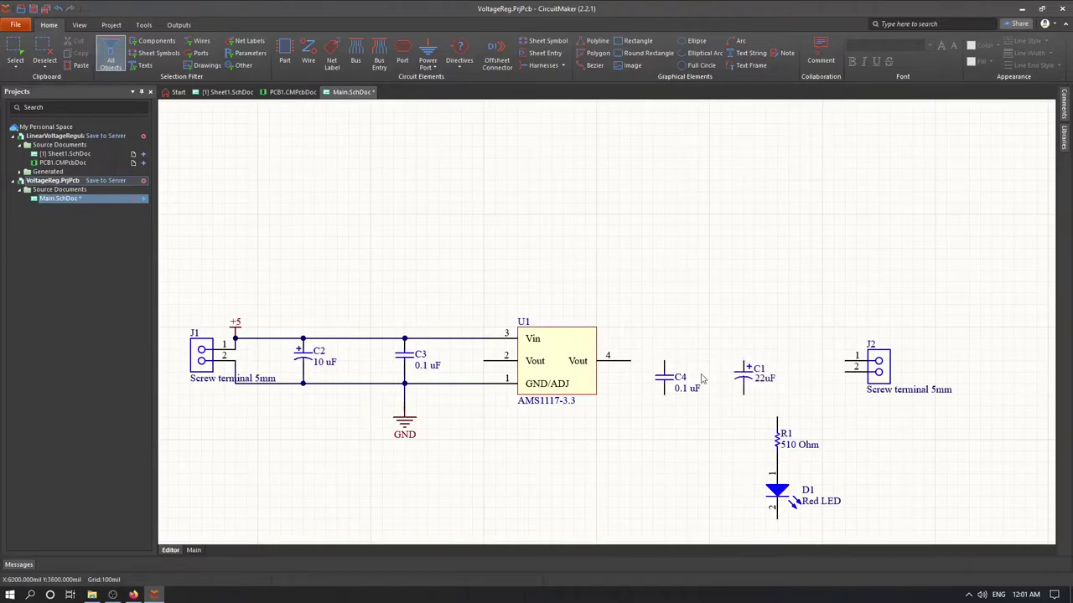
mouse_move(667, 380)
mouse_down()
mouse_move(675, 366)
mouse_move(658, 366)
mouse_up()
click(308, 59)
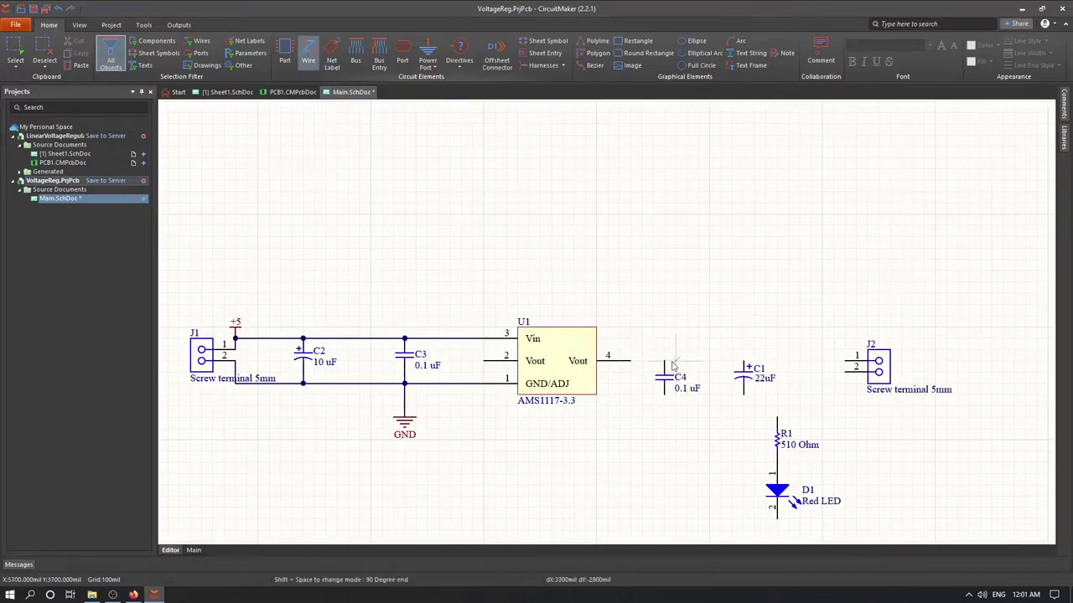
click(630, 360)
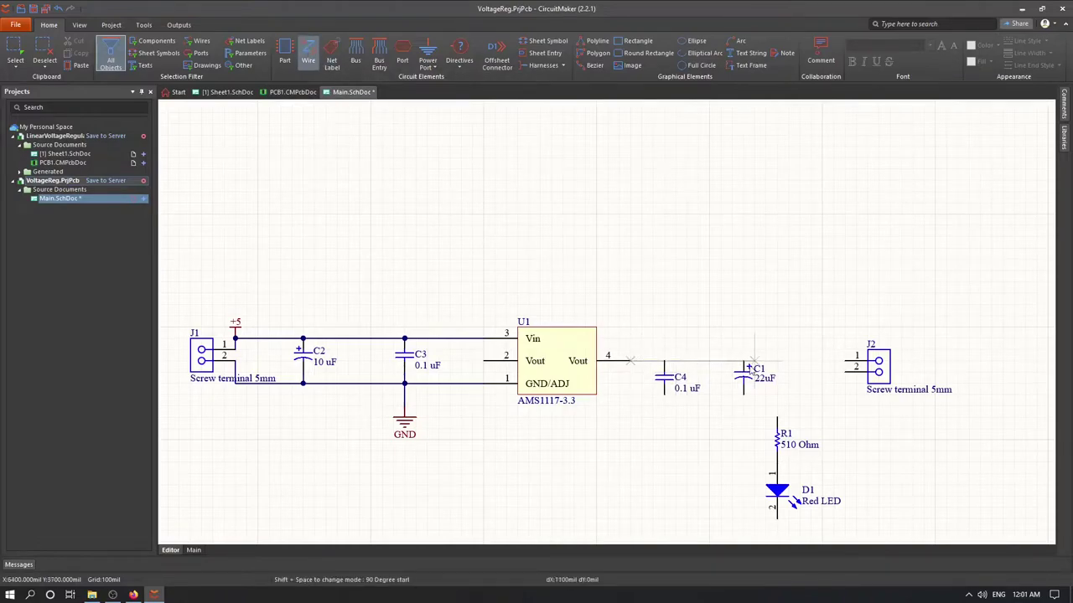
click(845, 360)
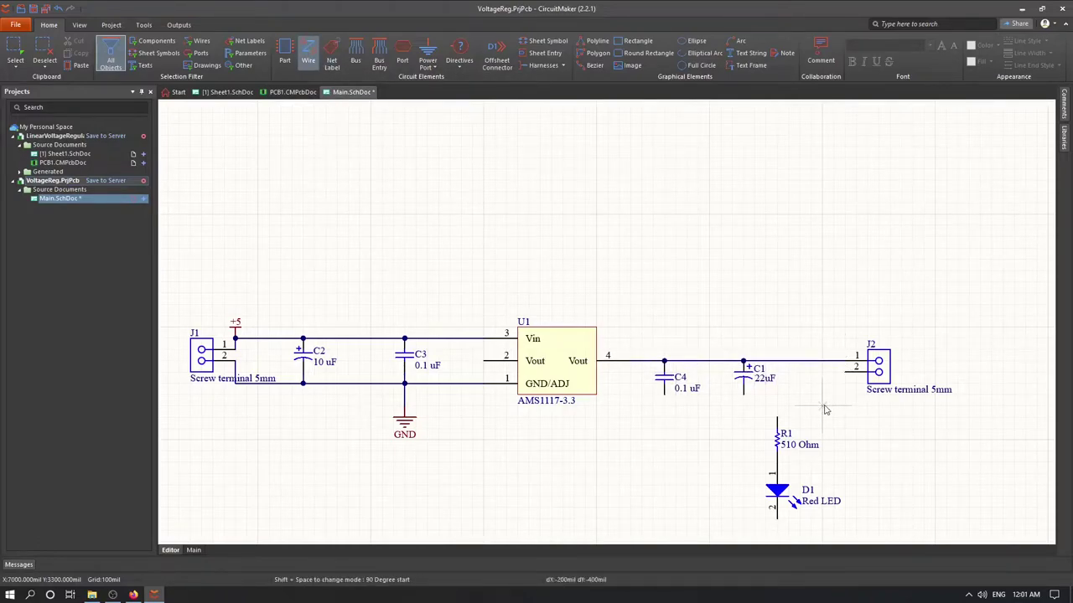
key(Escape)
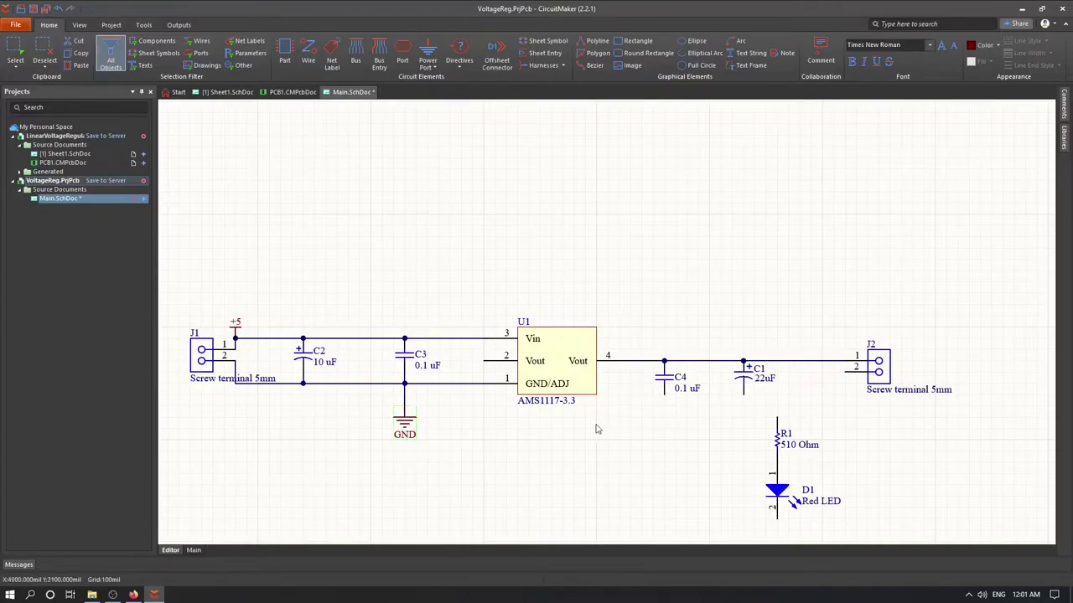
- Place a copy of the GND port below C4 and wire it to C4's lower end
key(ctrl+v)
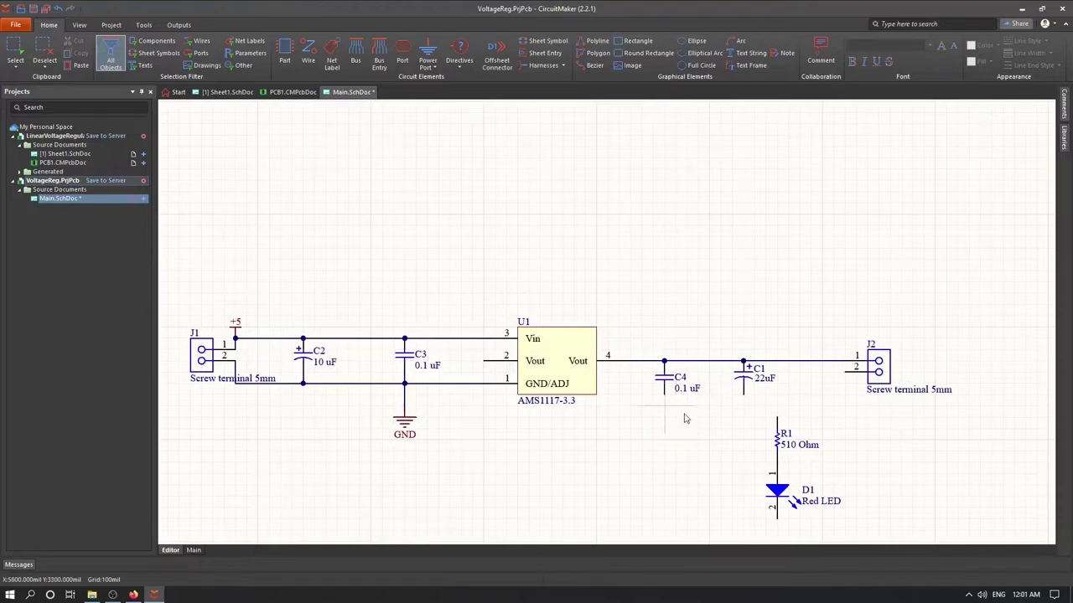
click(684, 417)
click(308, 60)
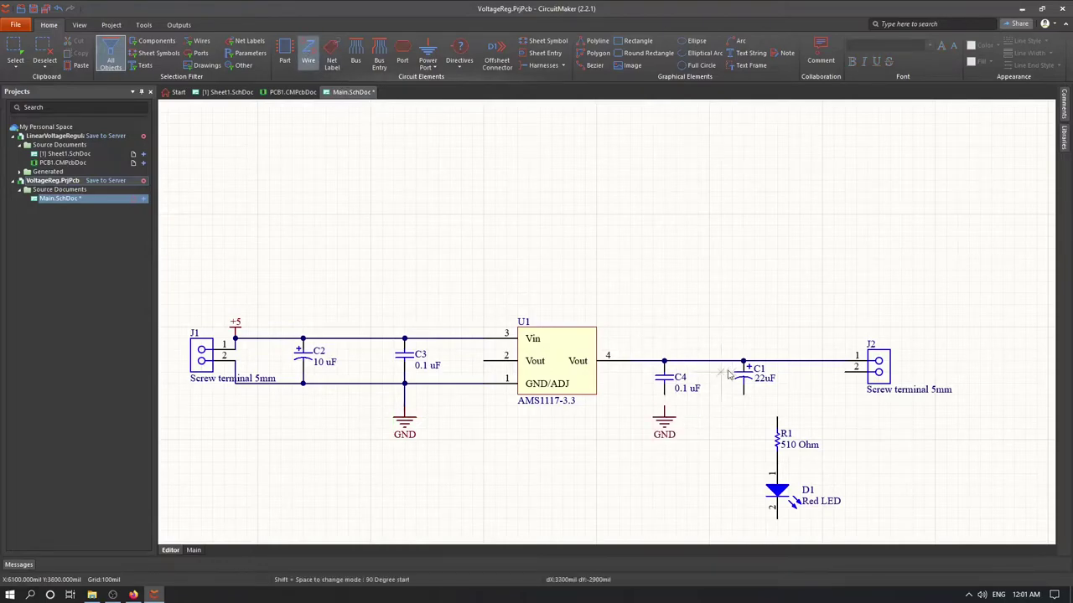
click(664, 407)
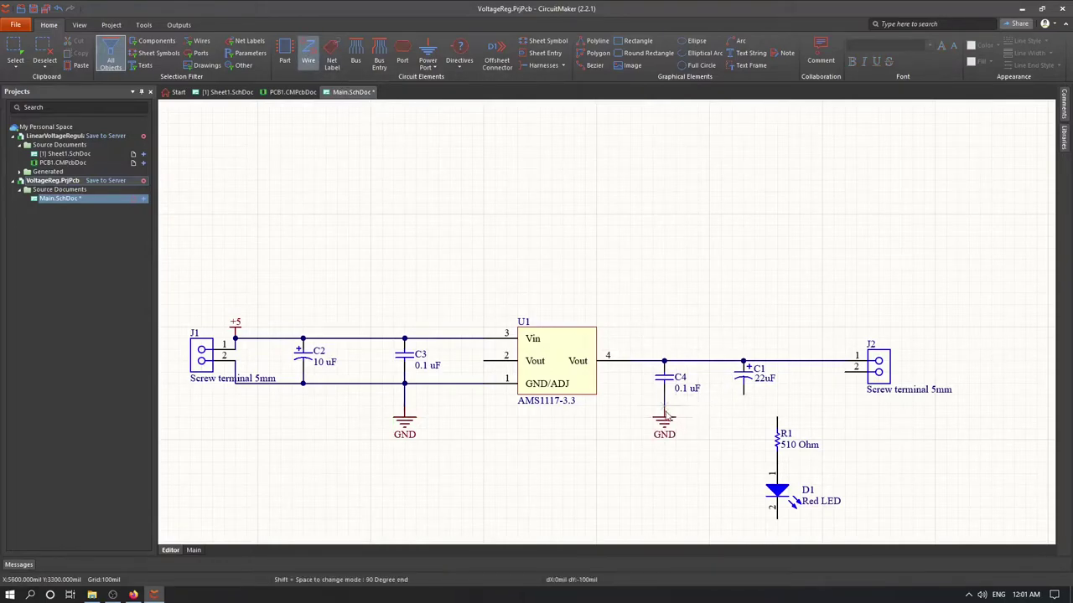
- Wire the lower end of C1 and pin 2 of J2 to the GND port below C4
click(744, 406)
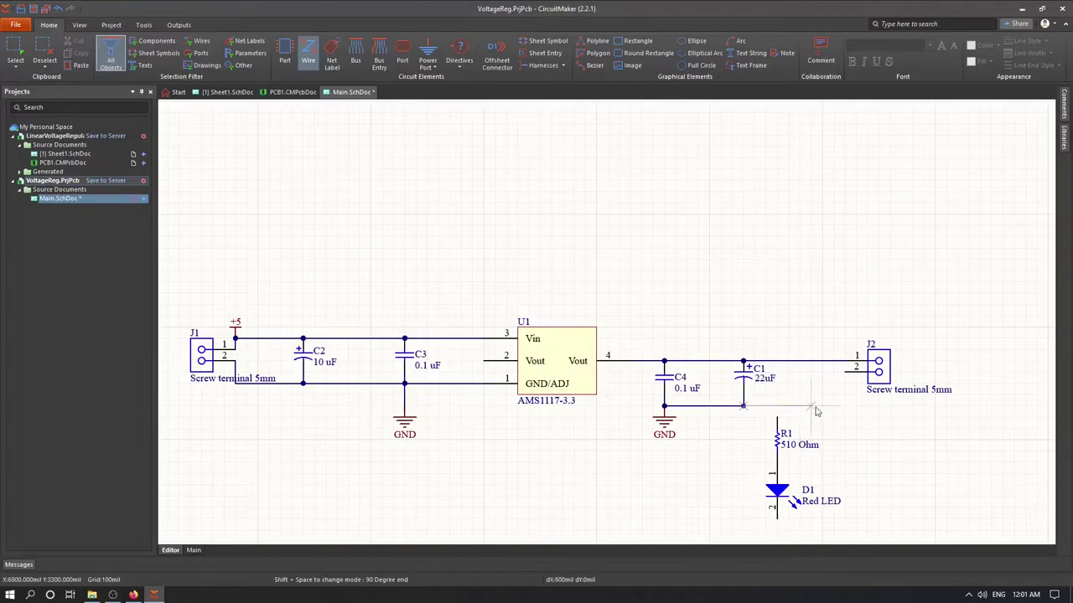
click(844, 375)
key(Escape)
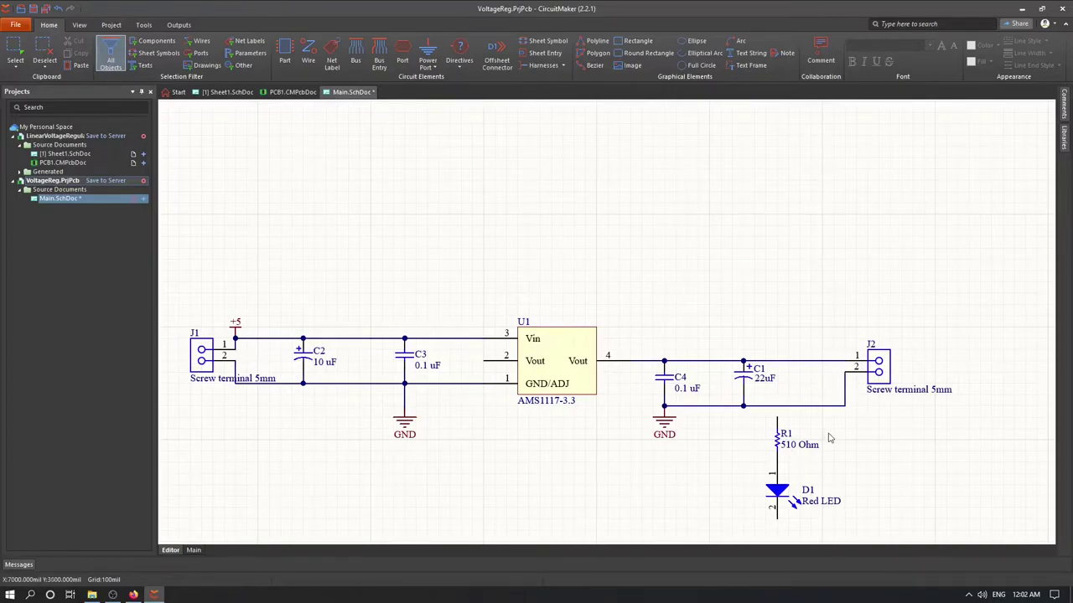
- Move resistor R1 and LED D1 together to the empty area below U1
ctrl+scroll(825, 440, down, 2)
drag(884, 511, 758, 394)
drag(767, 436, 562, 467)
click(751, 480)
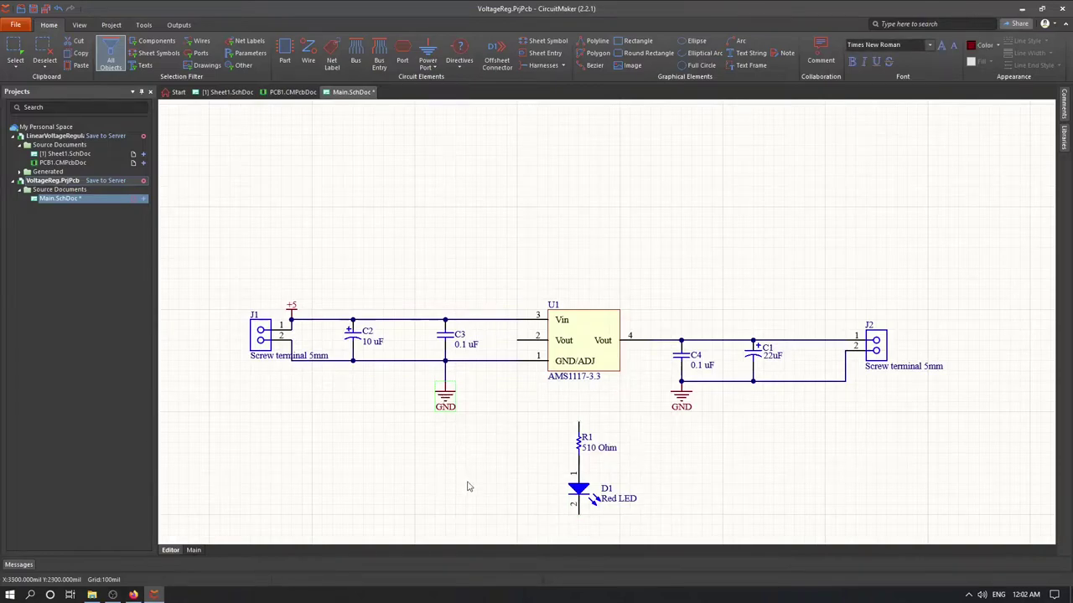
- Place a copy of the GND port directly on pin 2 of LED D1
scroll(469, 486, down, 2)
key(ctrl+v)
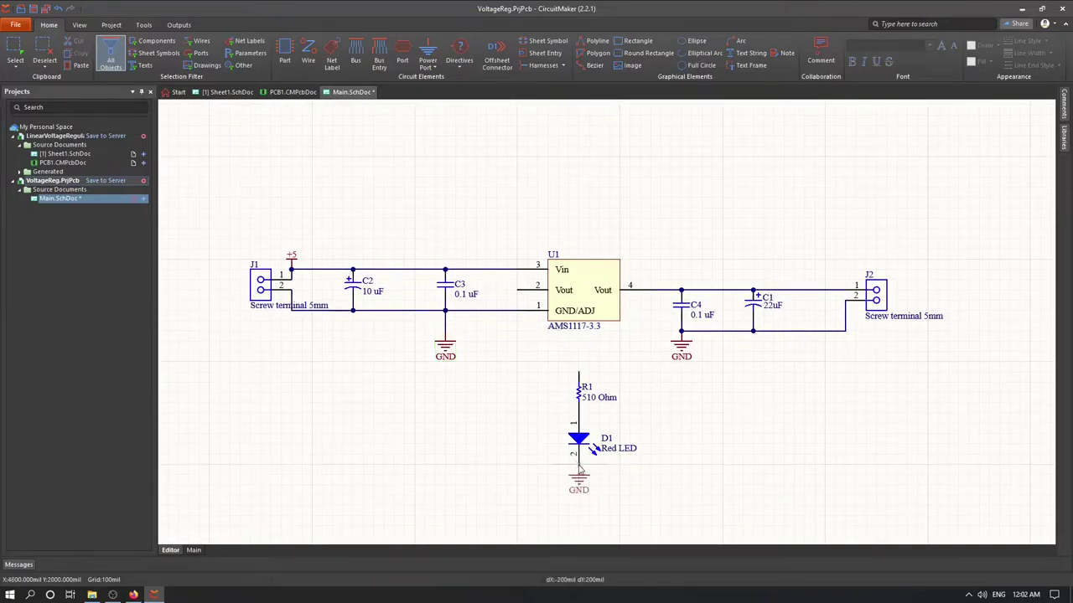
click(578, 470)
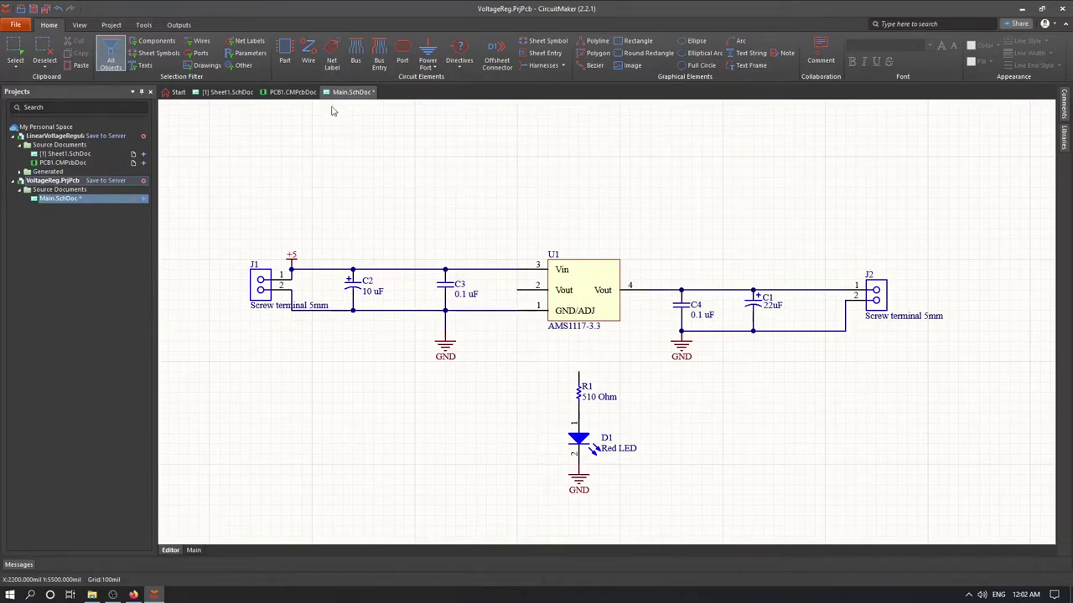
- Place a net label on the output wire between C1 and J2 and set its net name to 3.3V
click(332, 60)
scroll(742, 362, up, 1)
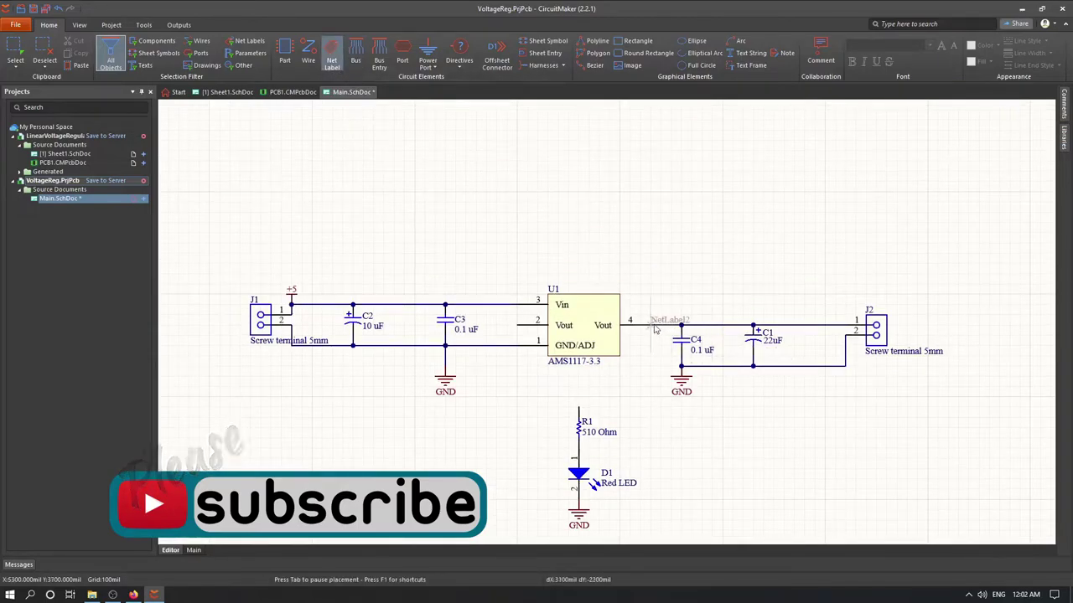
click(796, 330)
right_click(853, 419)
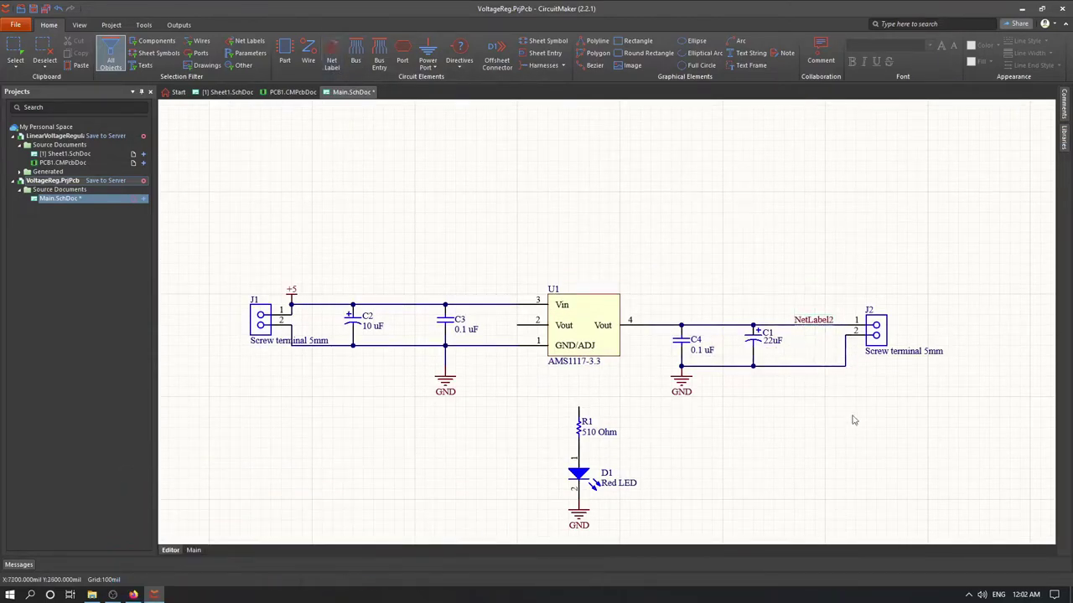
double_click(815, 327)
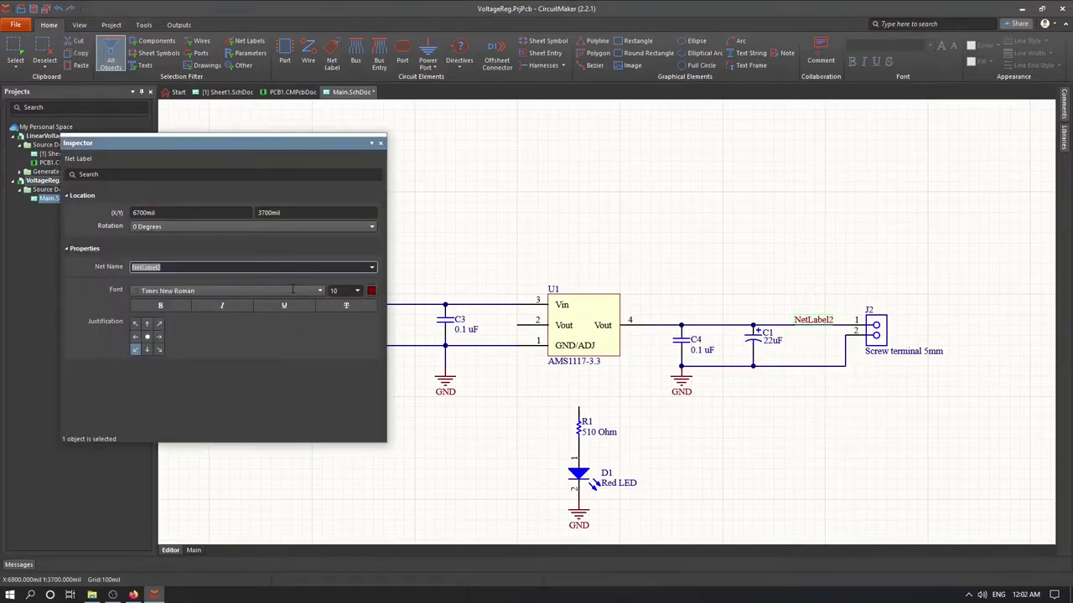
double_click(169, 268)
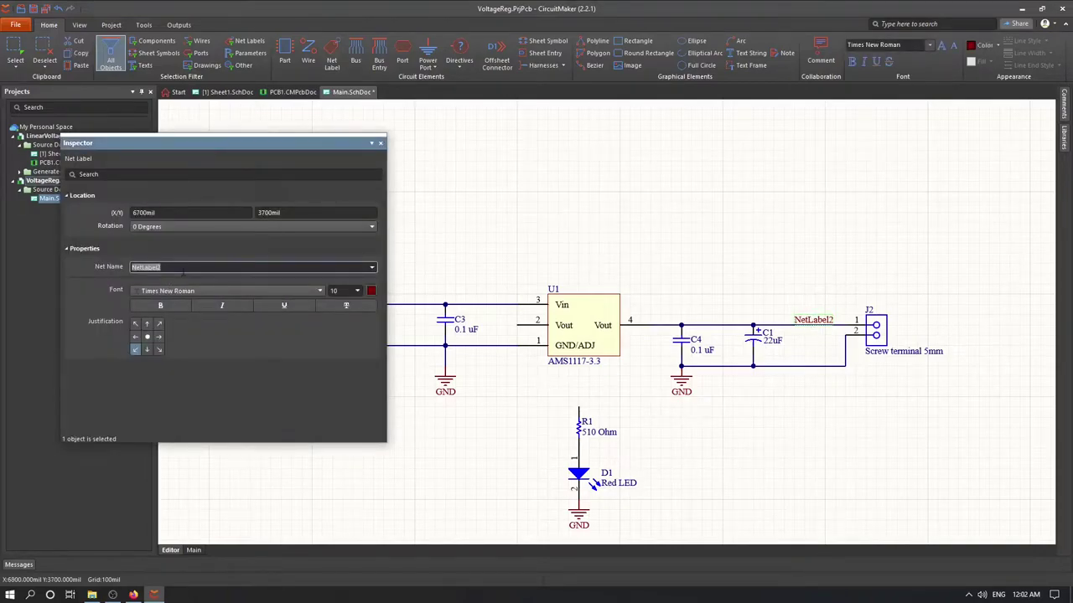
text(3.3V)
click(379, 143)
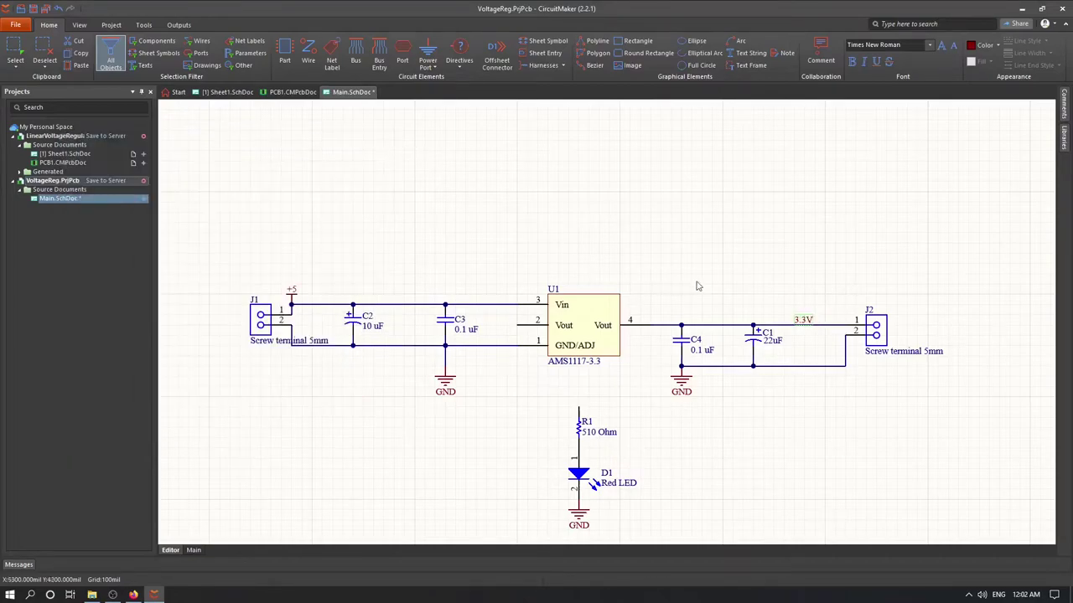
- Copy the 3.3V net label to Vout pin 2 of U1 and to the upper end of R1
click(808, 319)
key(ctrl+c)
key(ctrl+v)
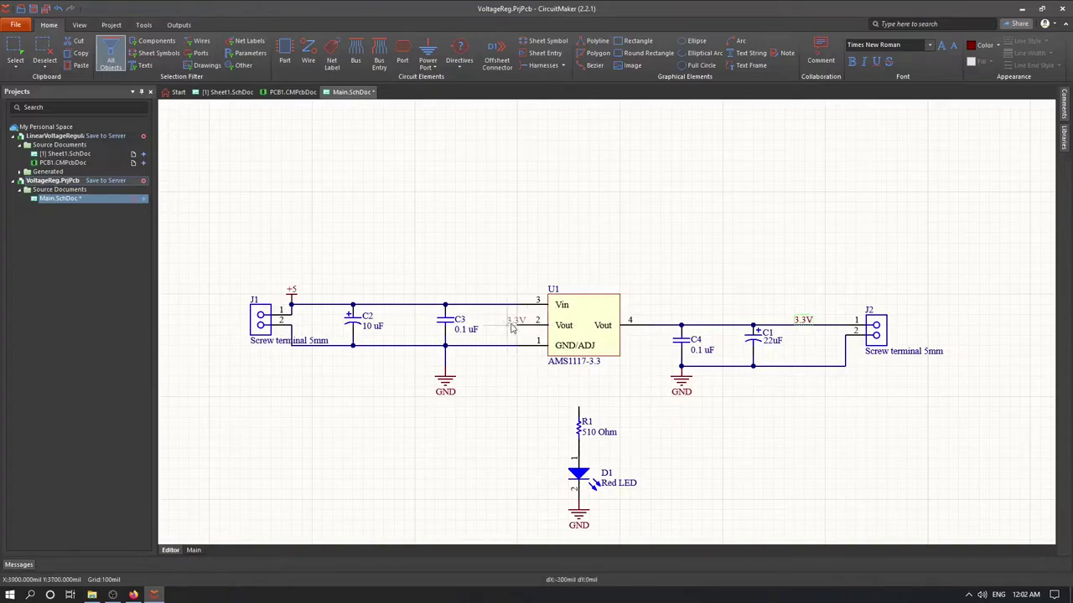
click(511, 328)
key(ctrl+v)
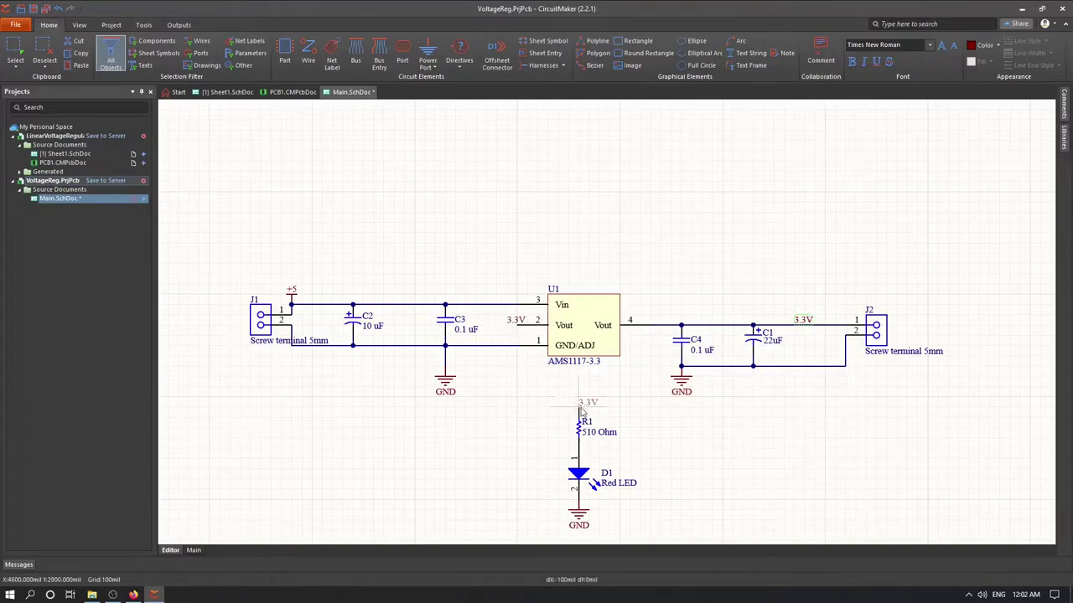
click(582, 410)
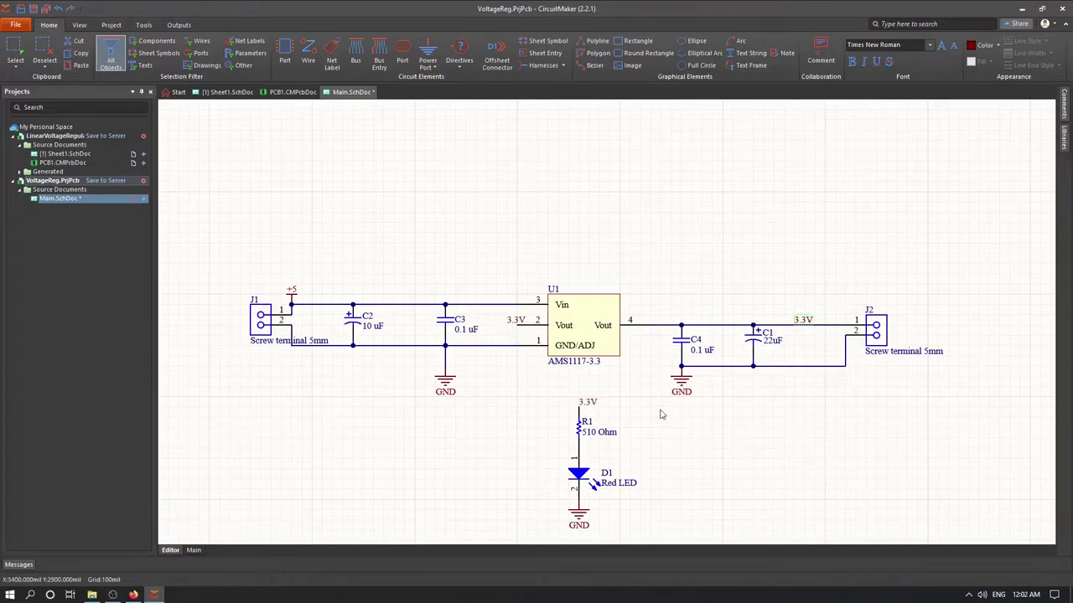
- Draw a short wire from Vout pin 2 of U1 under its 3.3V net label
click(308, 57)
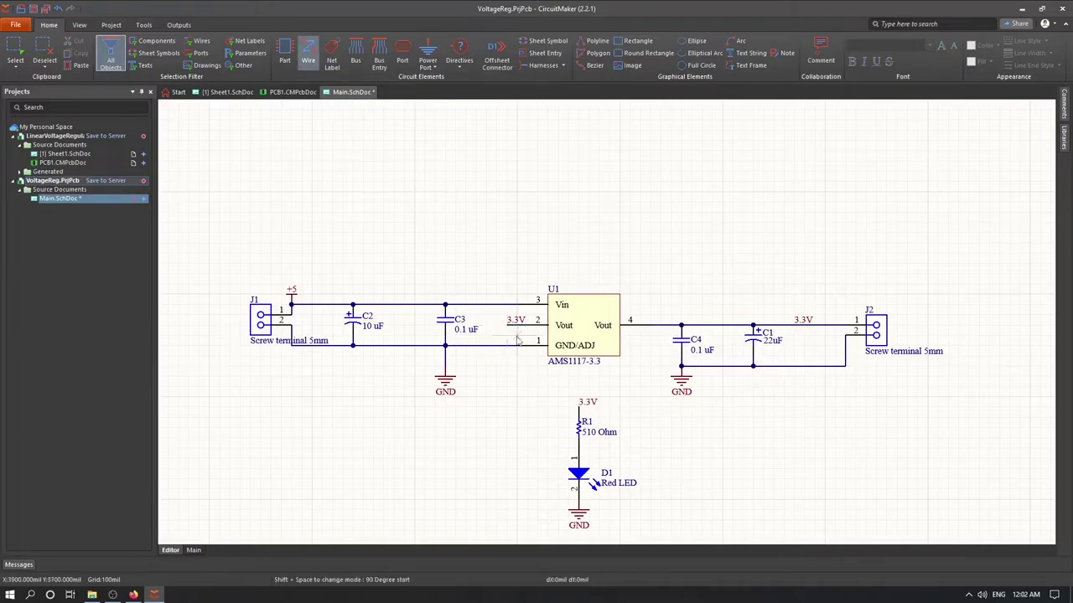
key(Escape)
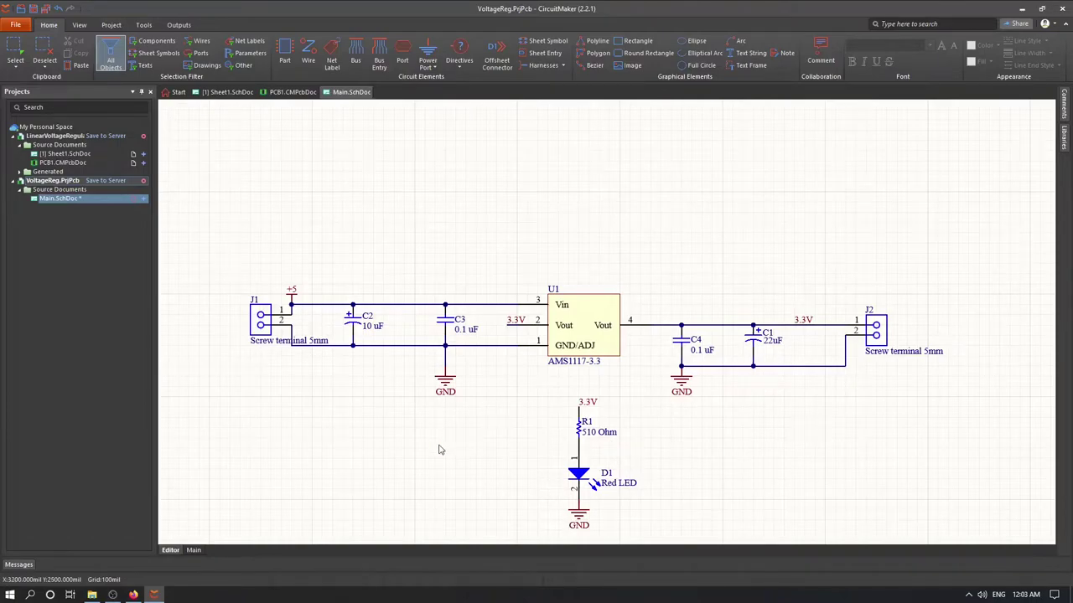
ctrl+scroll(438, 450, down, 1)
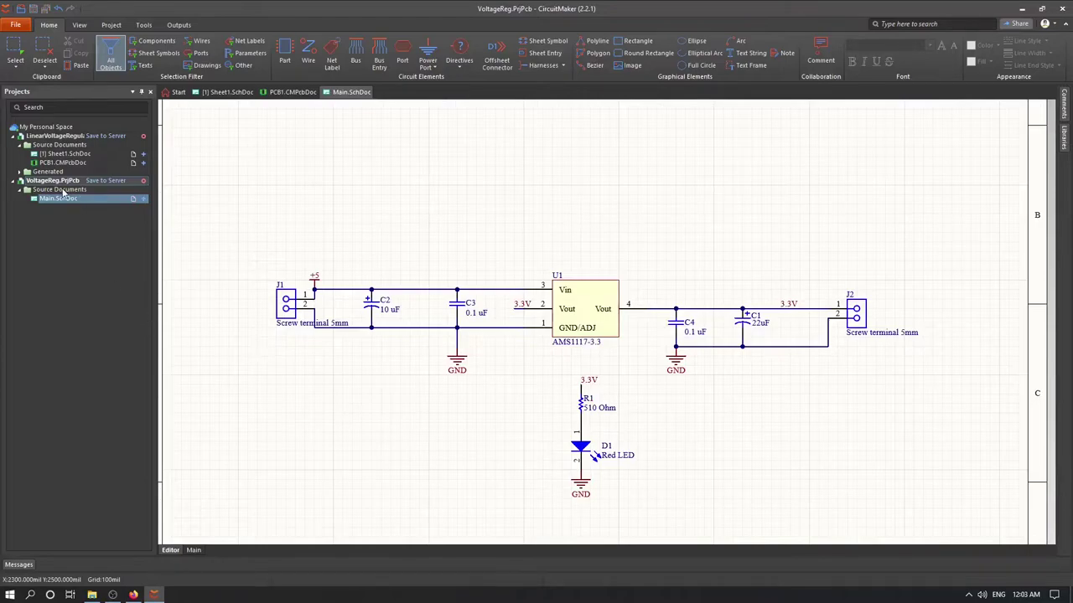
- Add a new PCB document named VoltageReg to the VoltageReg.PrjPcb project
right_click(44, 183)
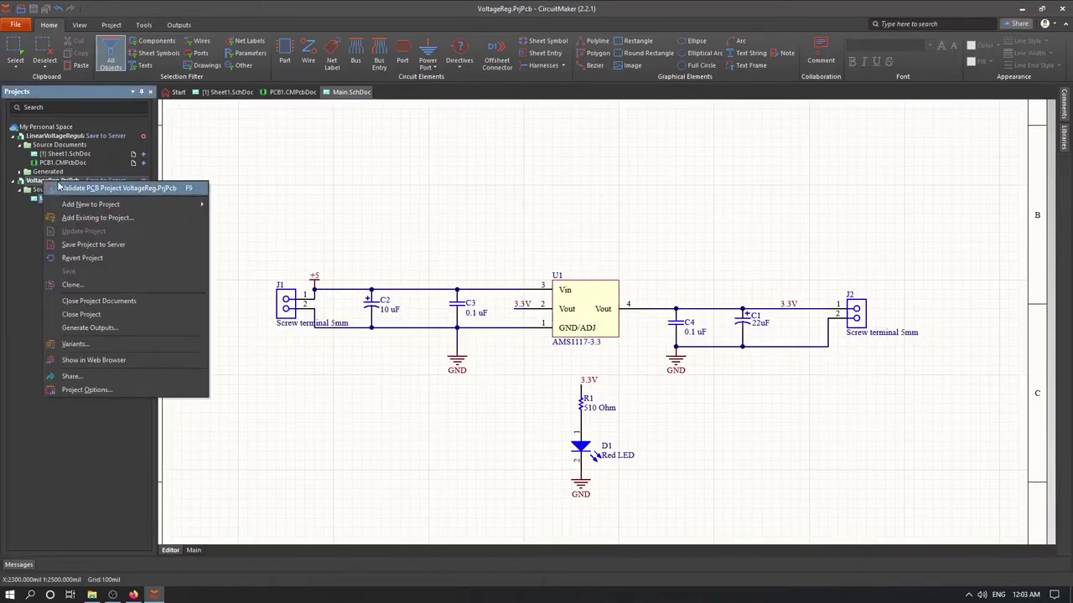
mouse_move(161, 207)
click(229, 218)
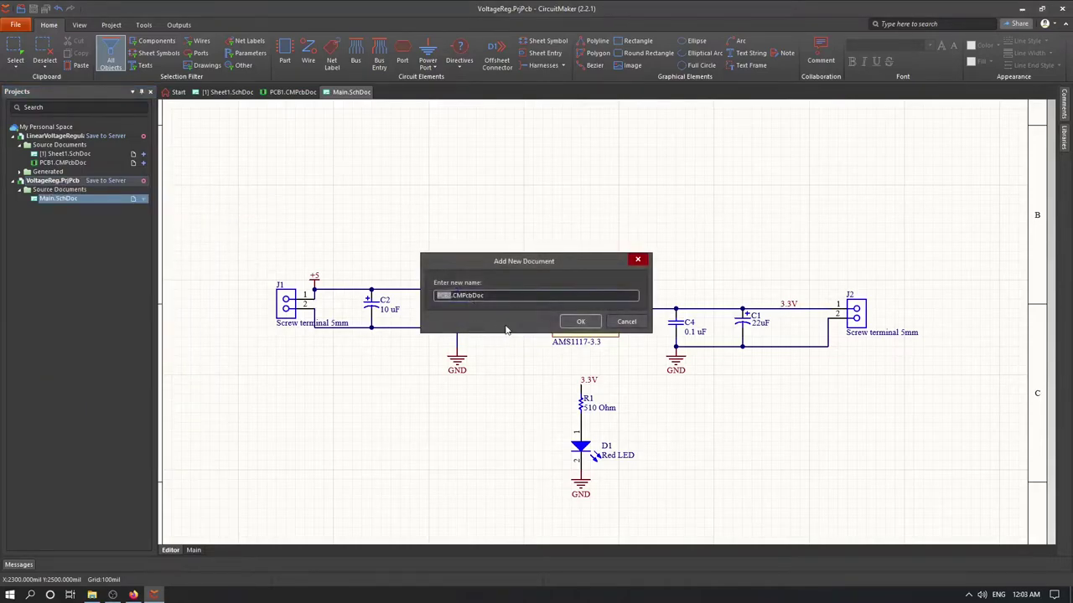
key(BackSpace)
text(Vo)
key(BackSpace)
key(BackSpace)
text(oltageReg)
click(590, 322)
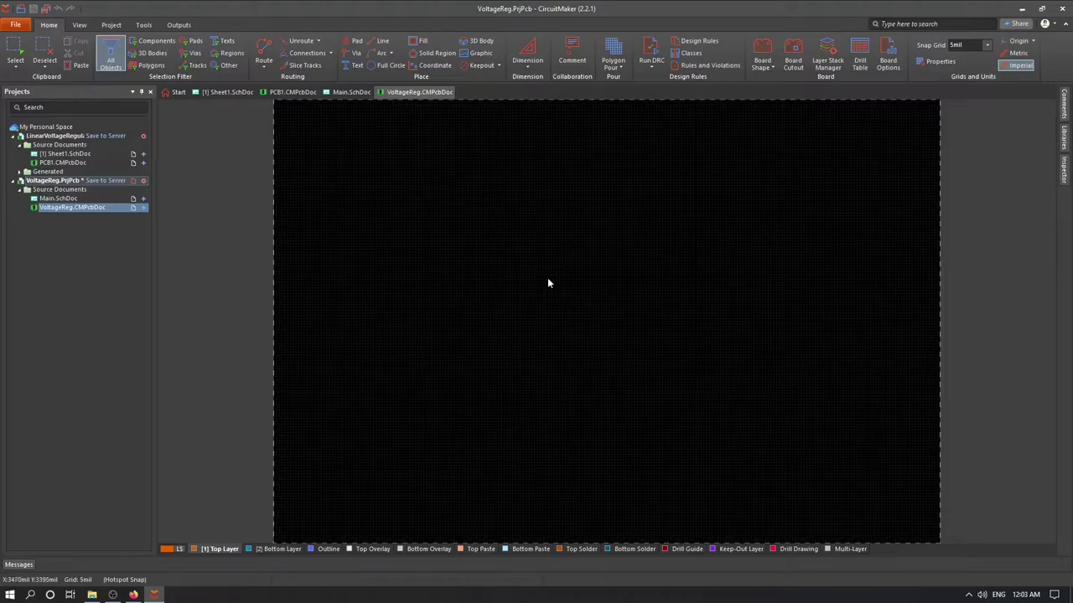
- Import the schematic changes into VoltageReg.CMPcbDoc, validating and executing all component, net and component class additions
click(109, 25)
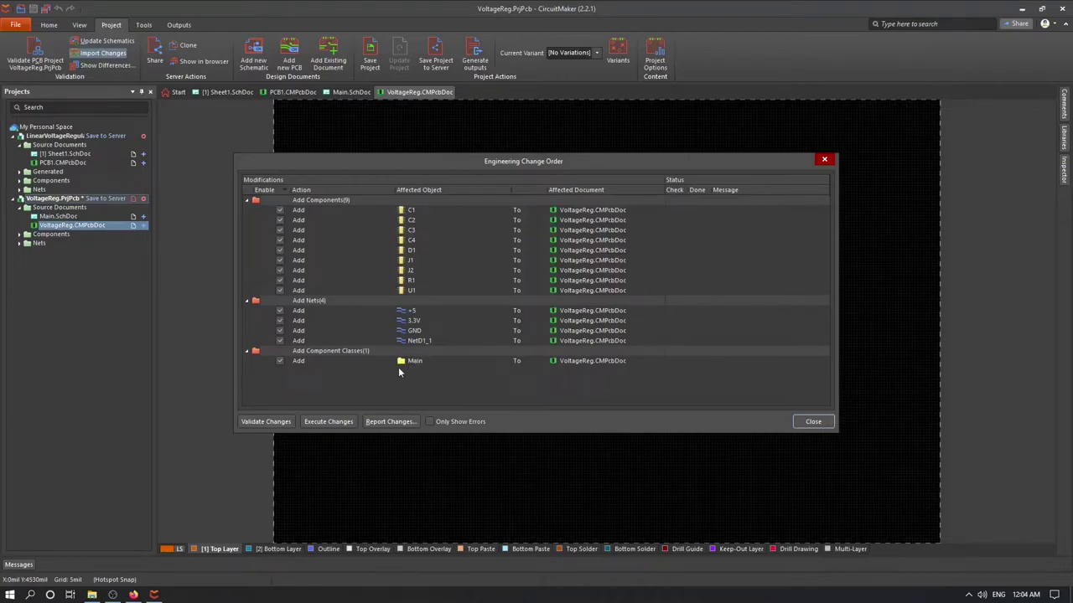
click(265, 422)
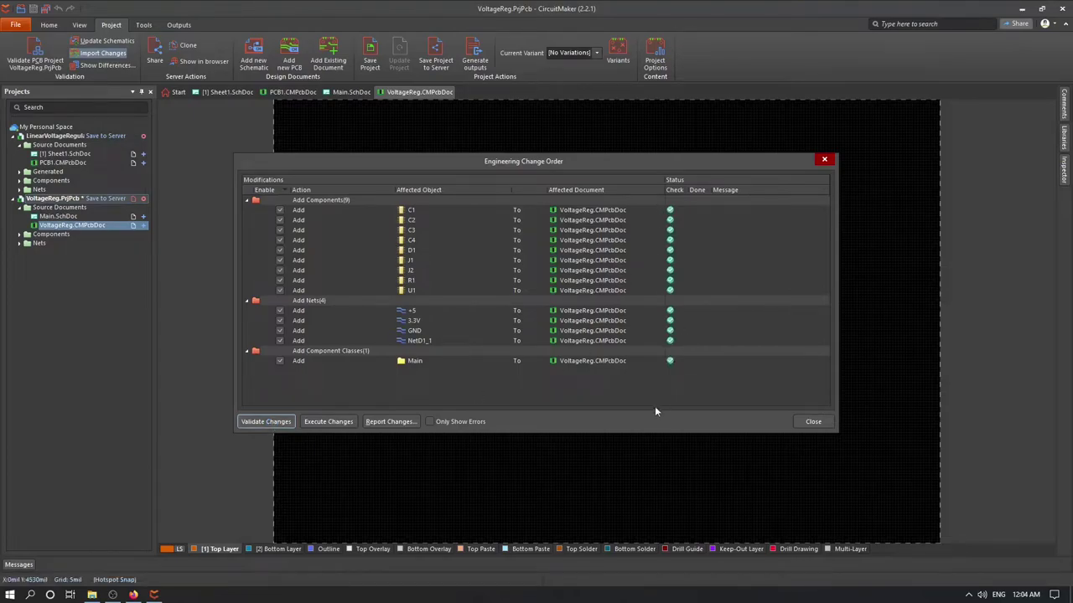
click(327, 421)
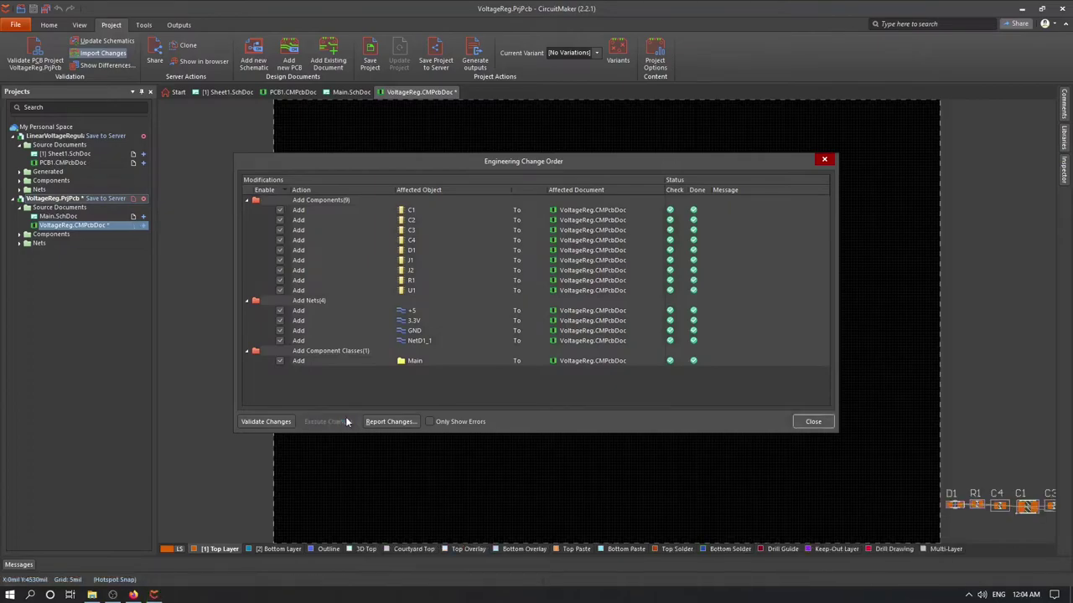
click(813, 422)
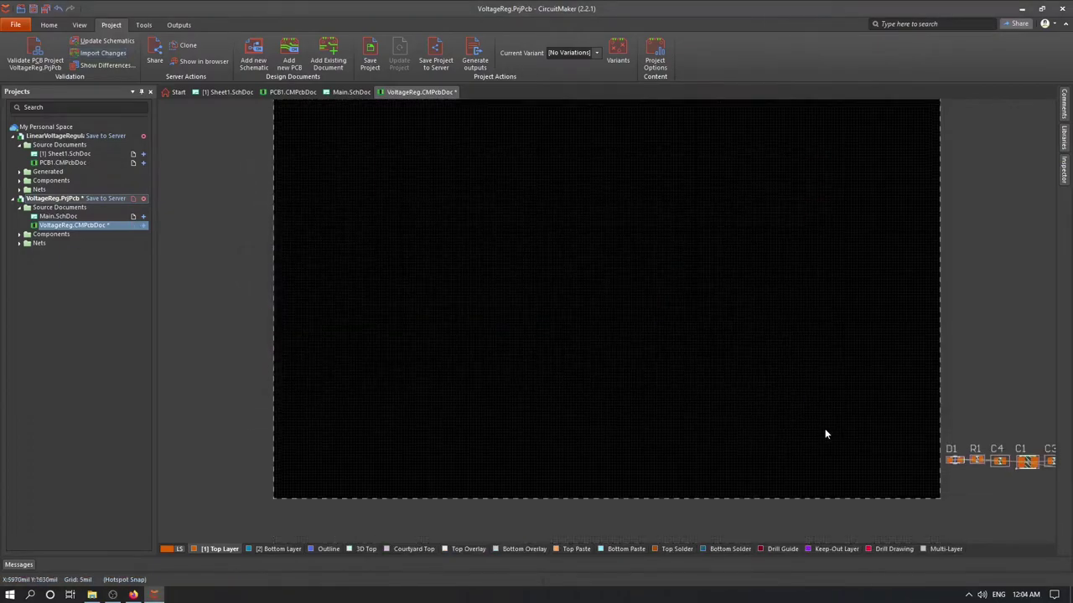
- Move J1 and J2 onto the board in upright orientation, spaced apart in a row, and put U1 midway between them
scroll(837, 419, down, 2)
scroll(837, 419, up, 2)
ctrl+scroll(779, 419, down, 2)
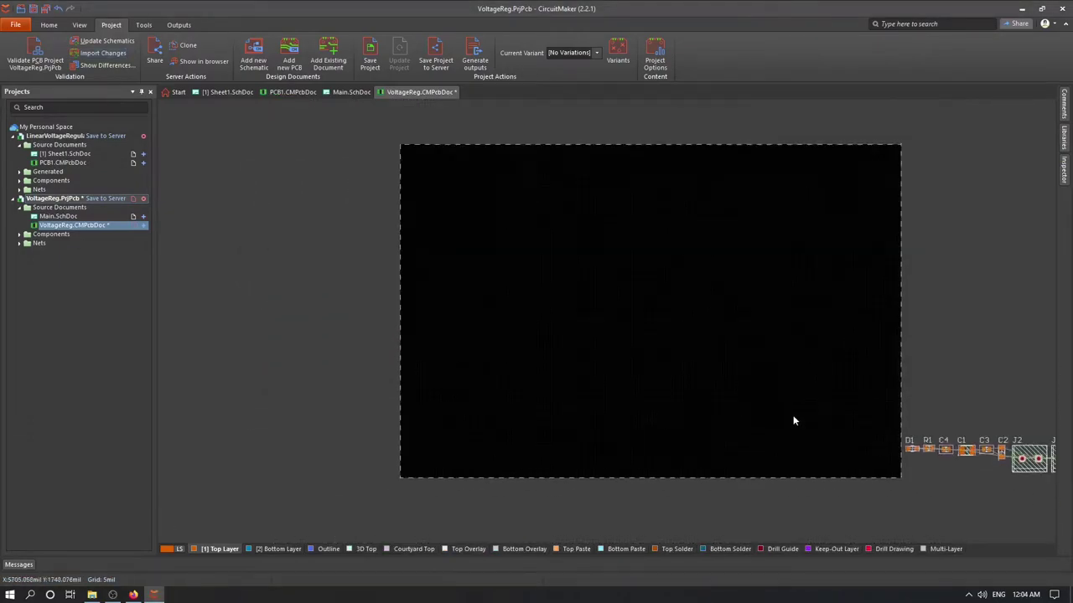
ctrl+scroll(989, 485, up, 1)
ctrl+scroll(993, 485, down, 1)
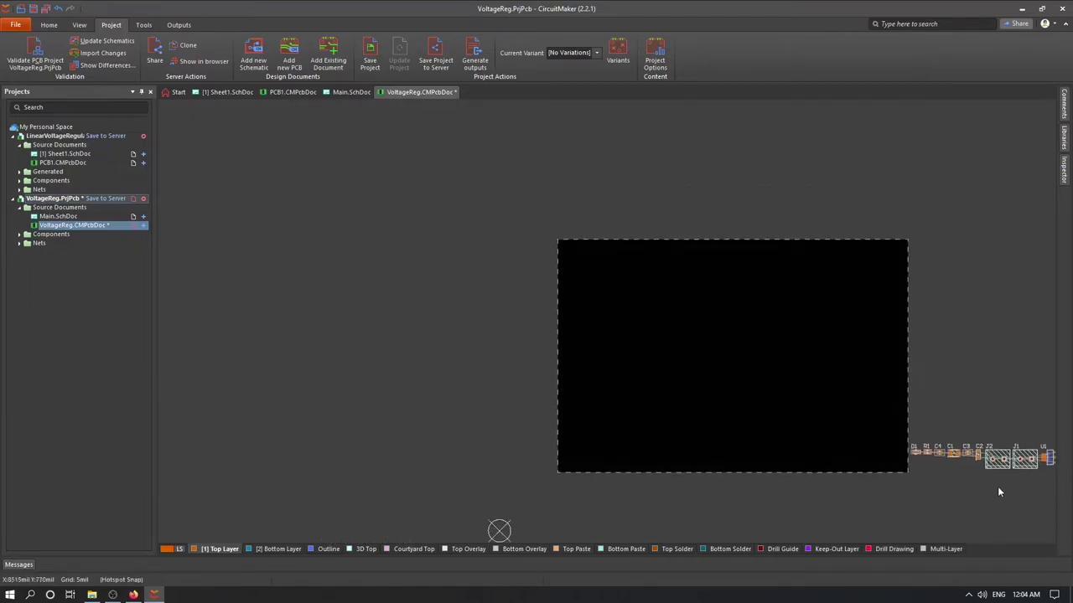
right_drag(998, 486, 854, 491)
ctrl+scroll(878, 460, up, 1)
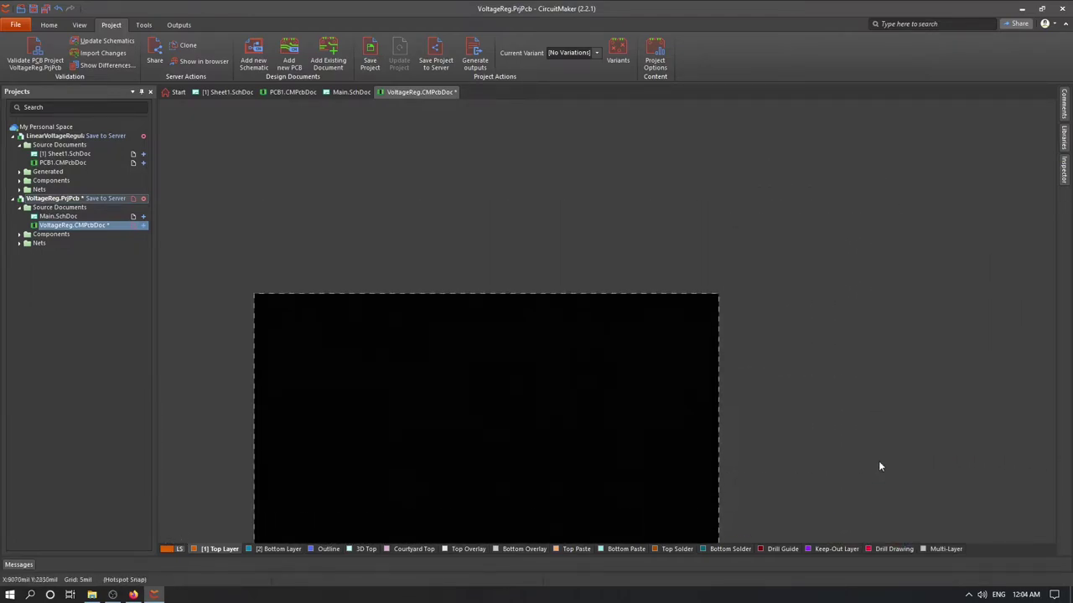
scroll(878, 469, down, 1)
ctrl+scroll(866, 516, up, 1)
ctrl+scroll(865, 516, down, 1)
scroll(863, 514, down, 1)
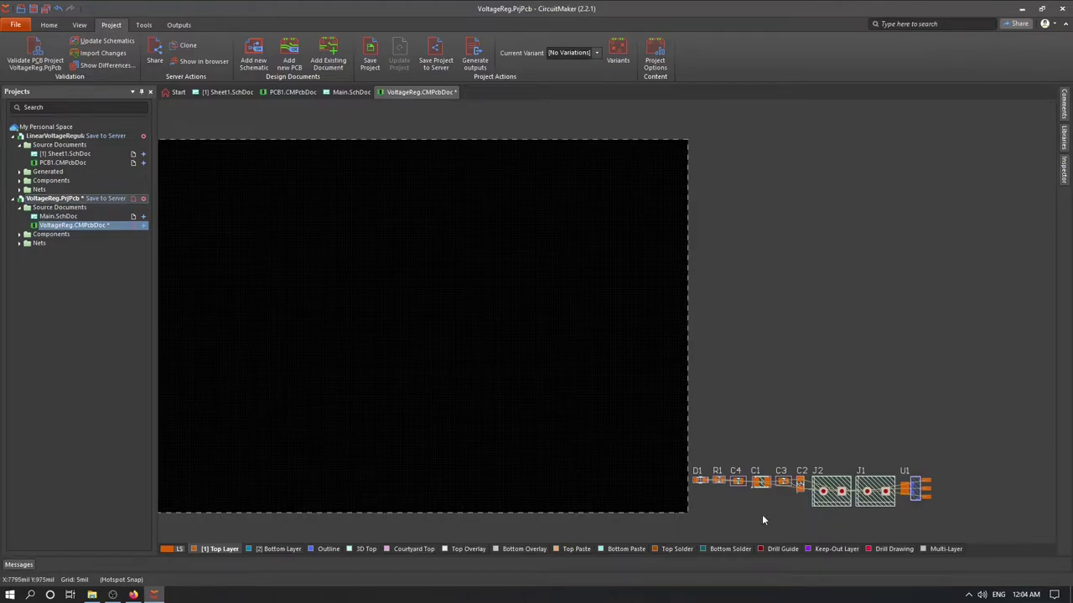
drag(868, 501, 341, 395)
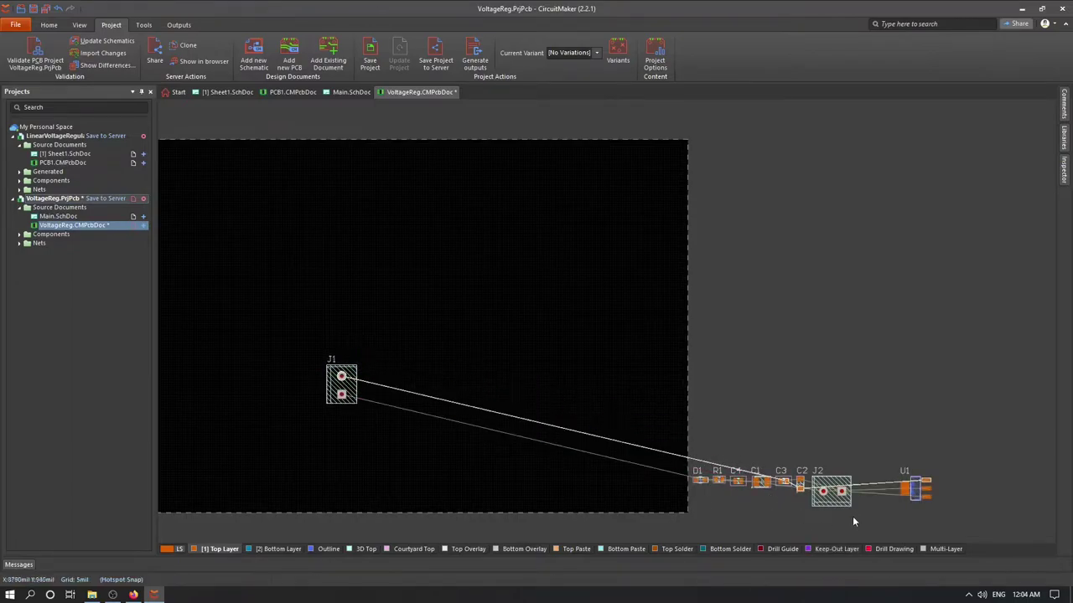
drag(831, 500, 545, 375)
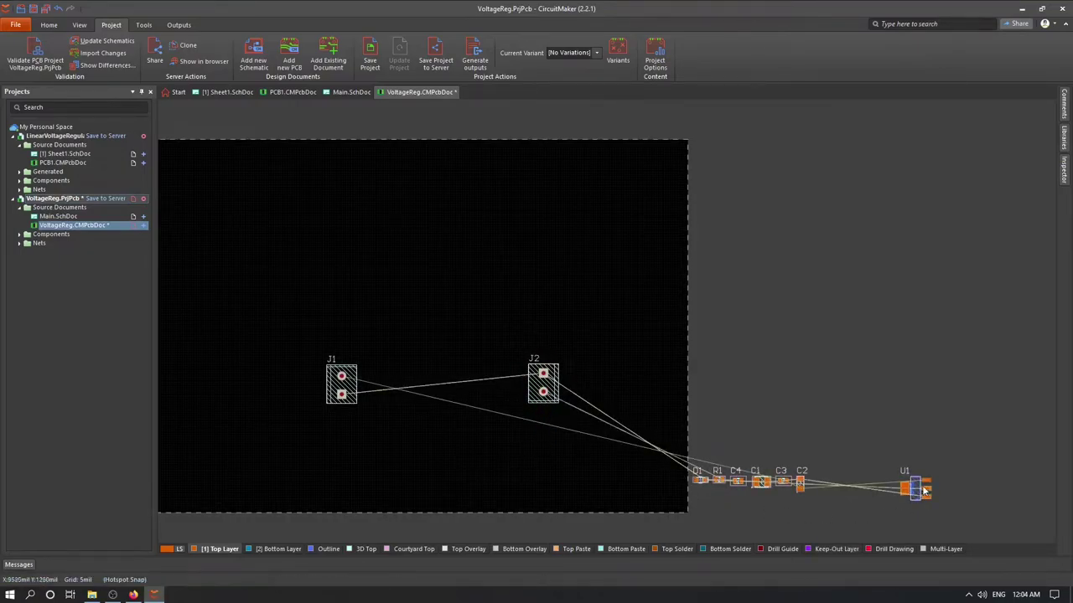
drag(924, 490, 441, 385)
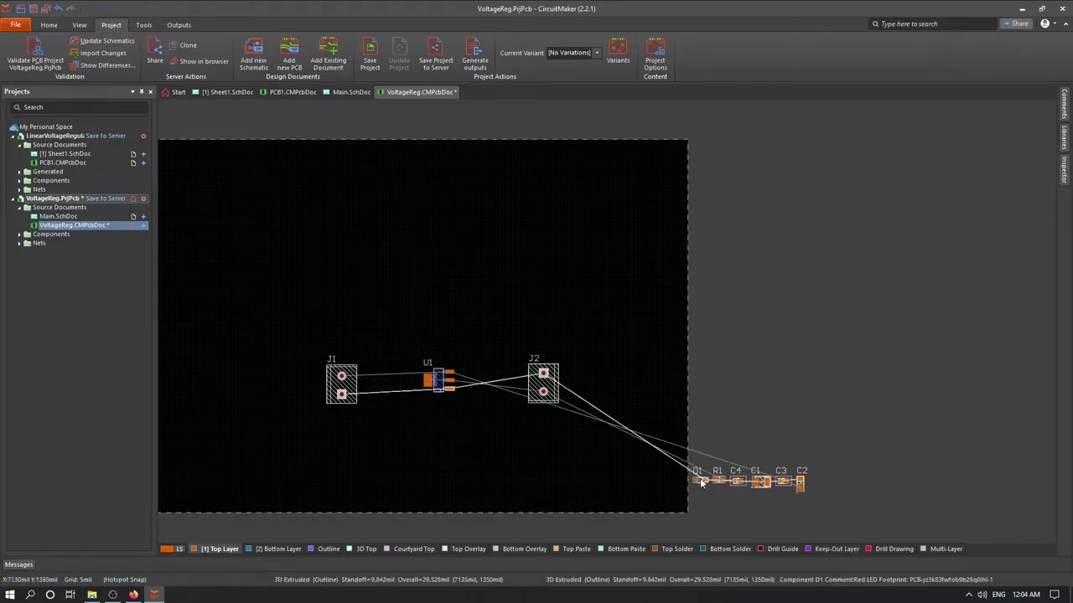
- Place C4 and C1 between U1 and J2, R1 and D1 side by side below C1, and C2 and C3 between J1 and U1
drag(701, 483, 506, 407)
drag(760, 489, 489, 382)
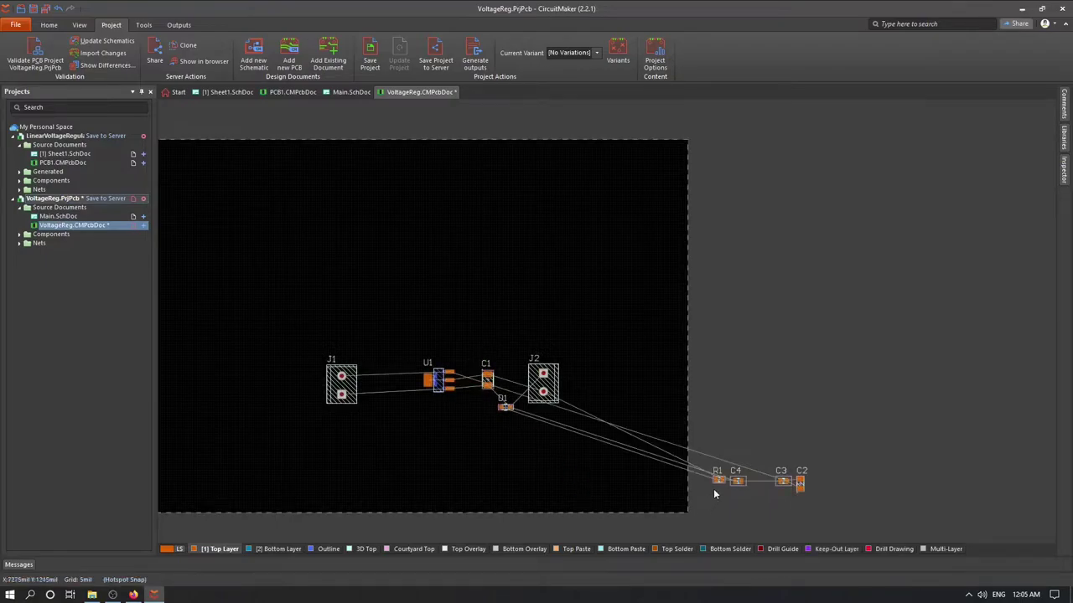
drag(717, 480, 491, 410)
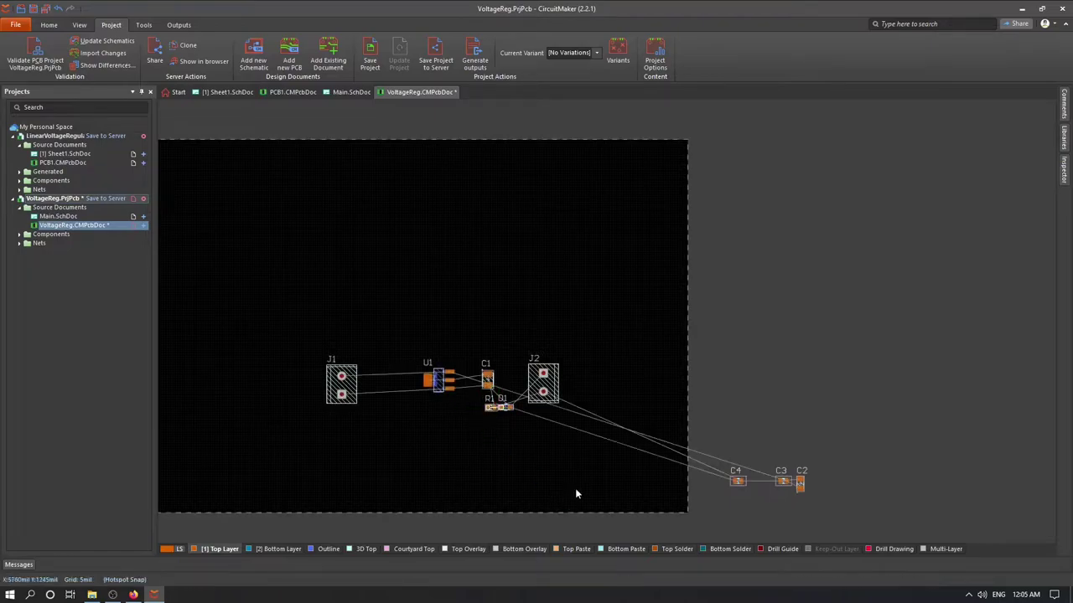
drag(736, 481, 471, 378)
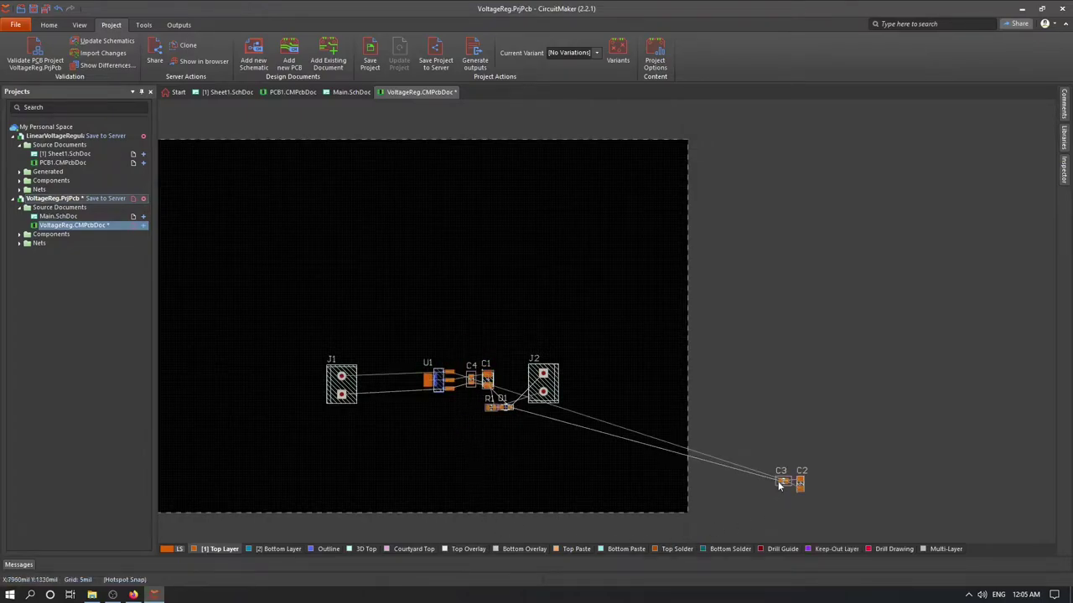
drag(782, 481, 362, 383)
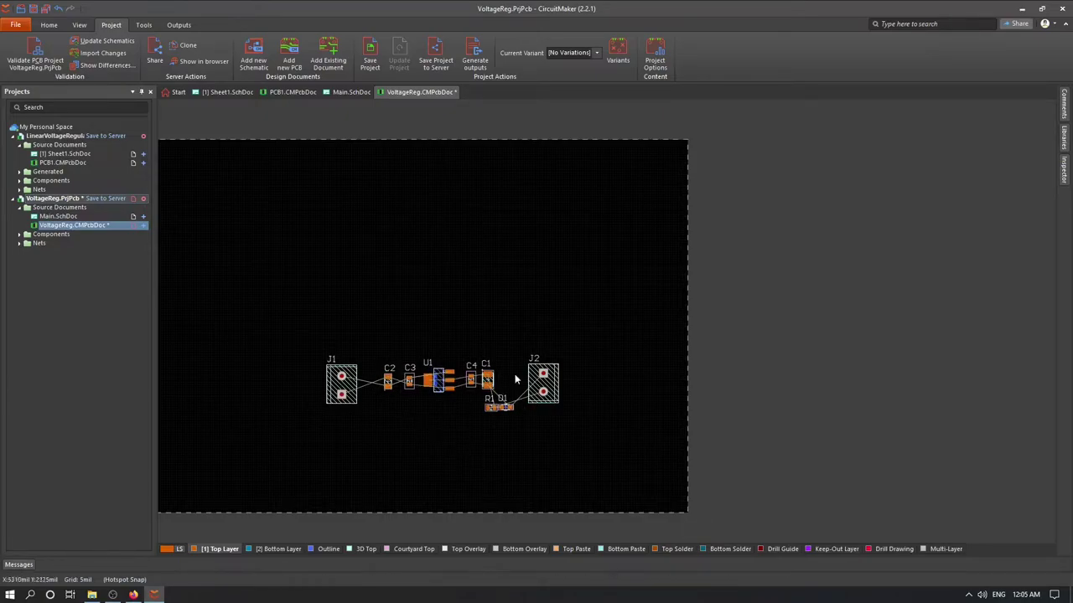
- Inspect the component placement on the board in 3D from a tilted angle and return to the 2D view
click(79, 24)
click(586, 62)
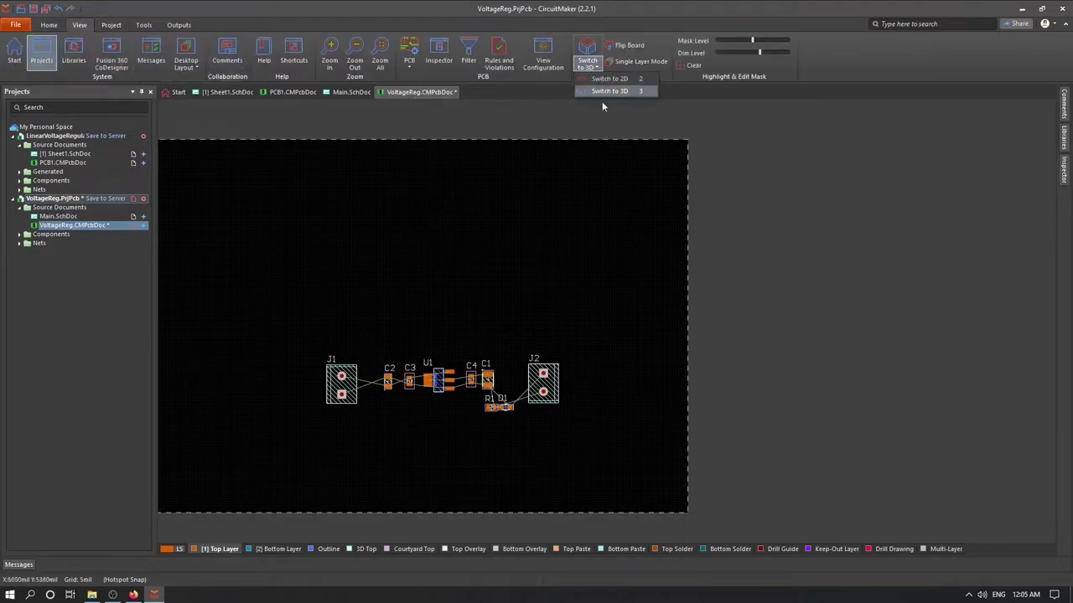
click(608, 90)
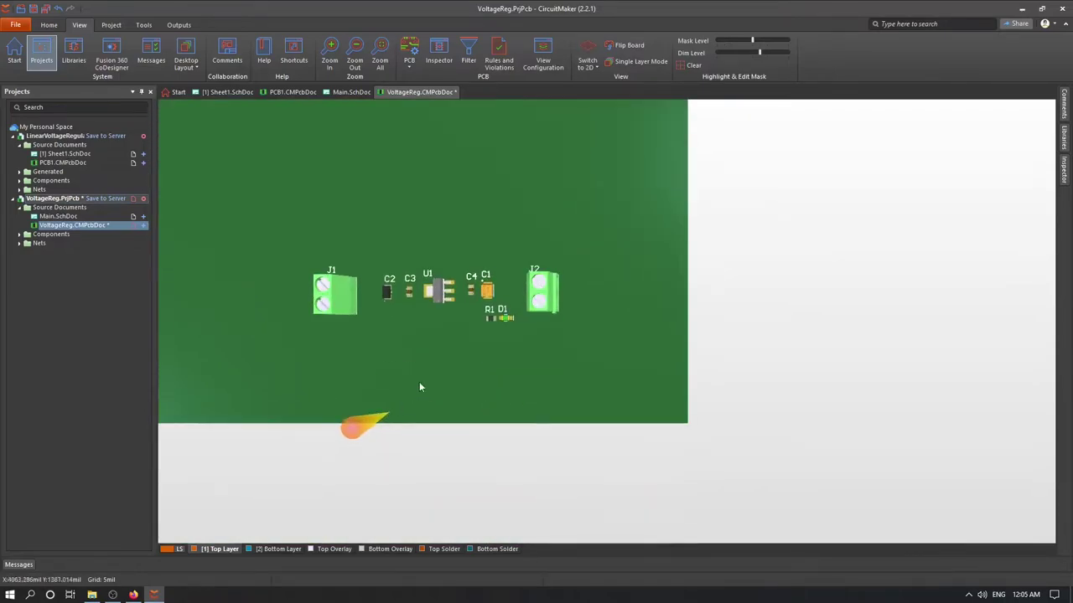
key(shift+s)
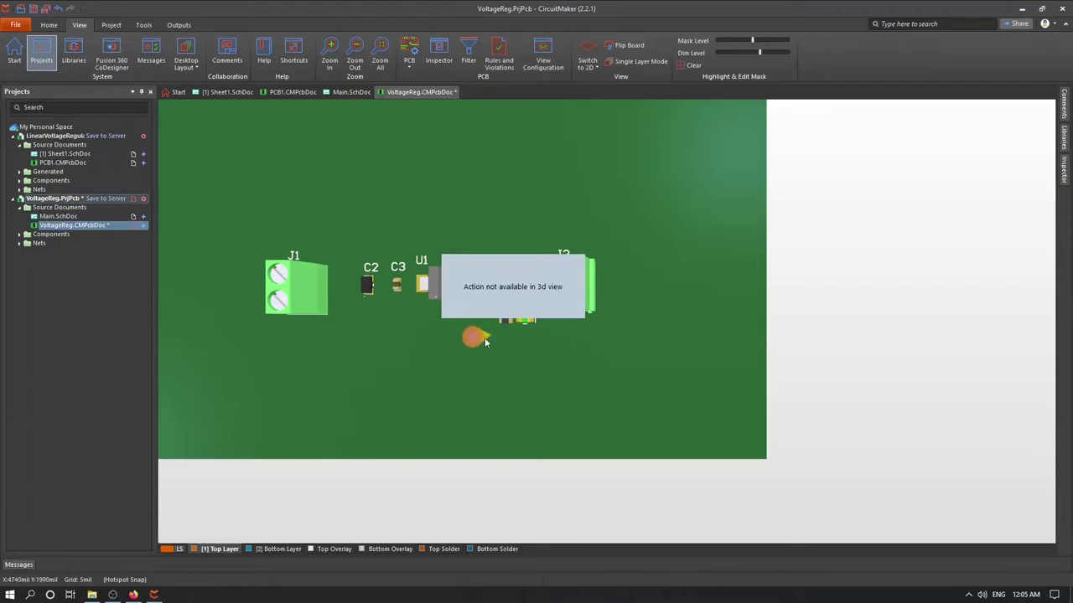
shift+right_drag(476, 335, 523, 336)
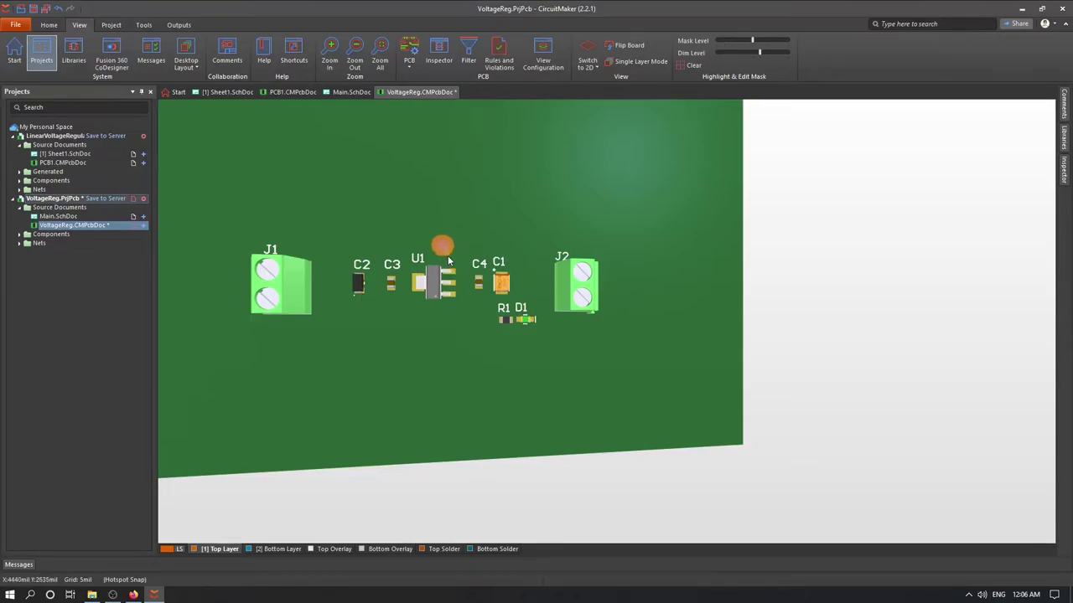
click(586, 57)
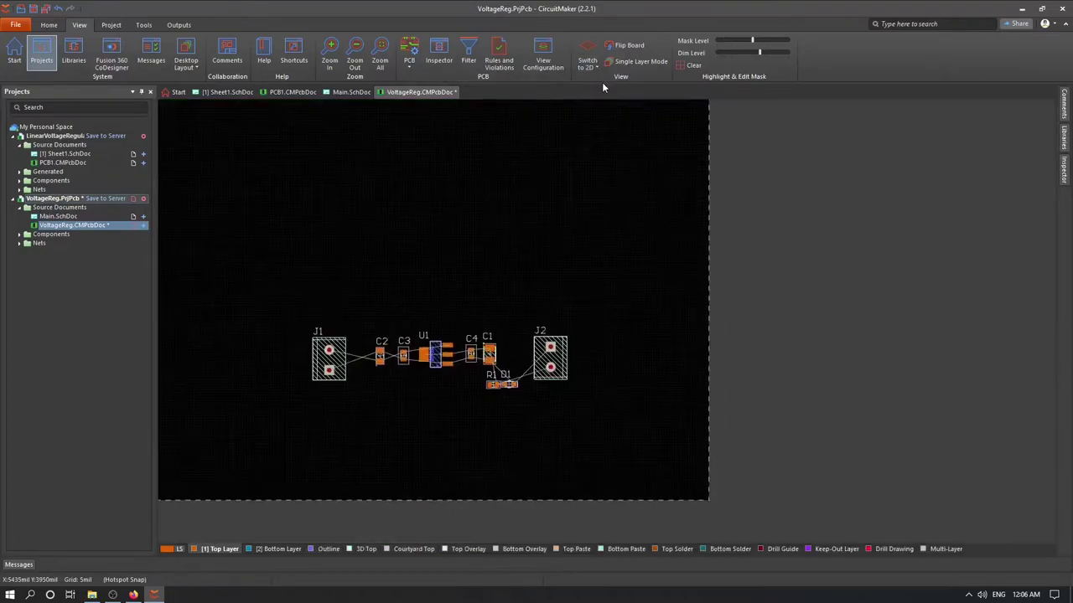
- Move capacitors C2 and C3 to the Bottom Layer
ctrl+scroll(384, 402, up, 3)
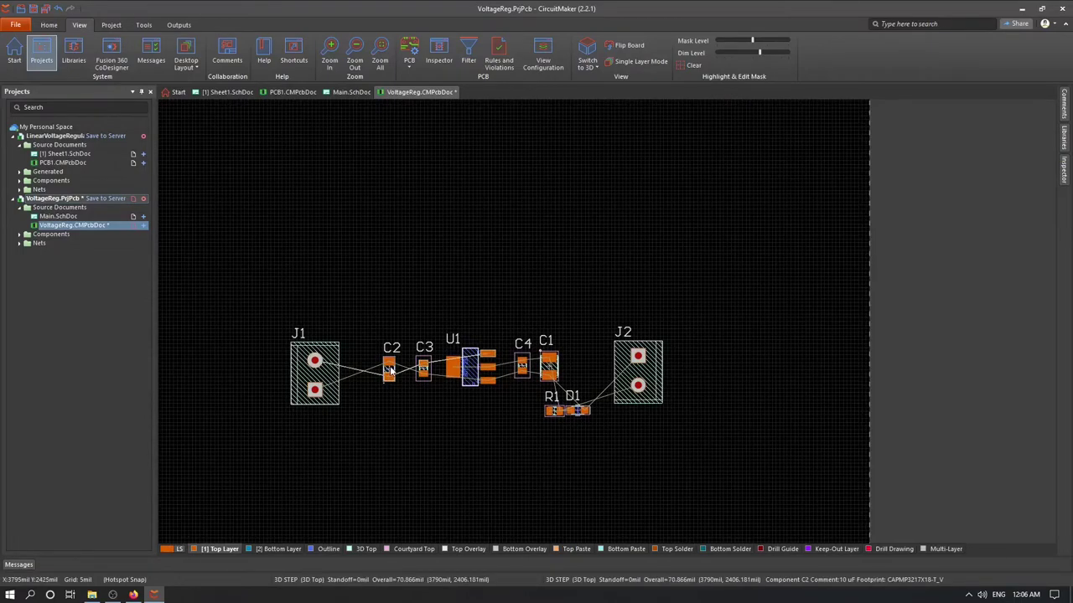
double_click(388, 370)
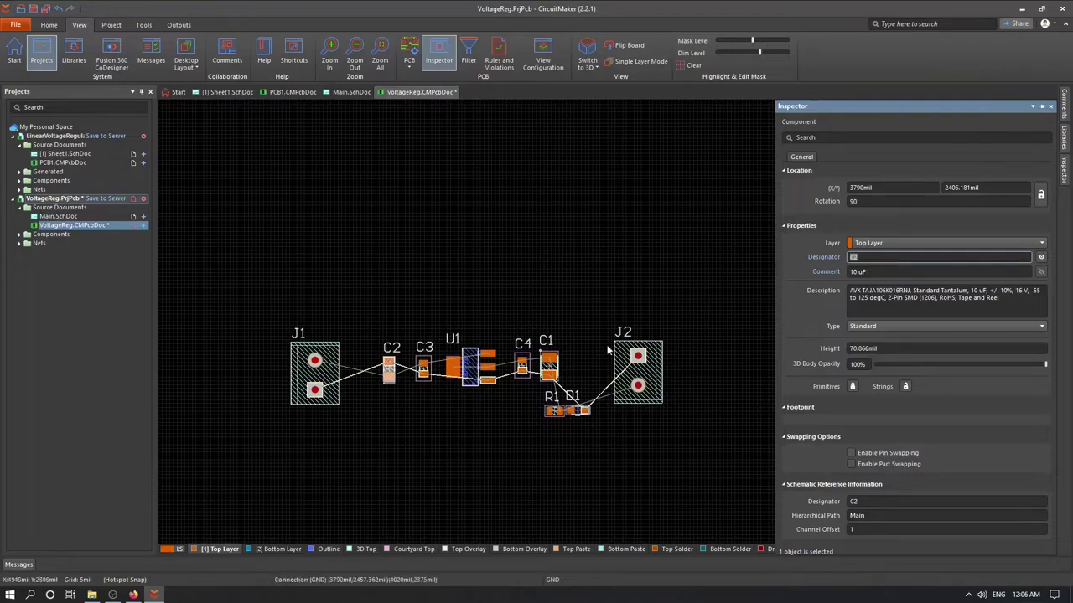
click(866, 243)
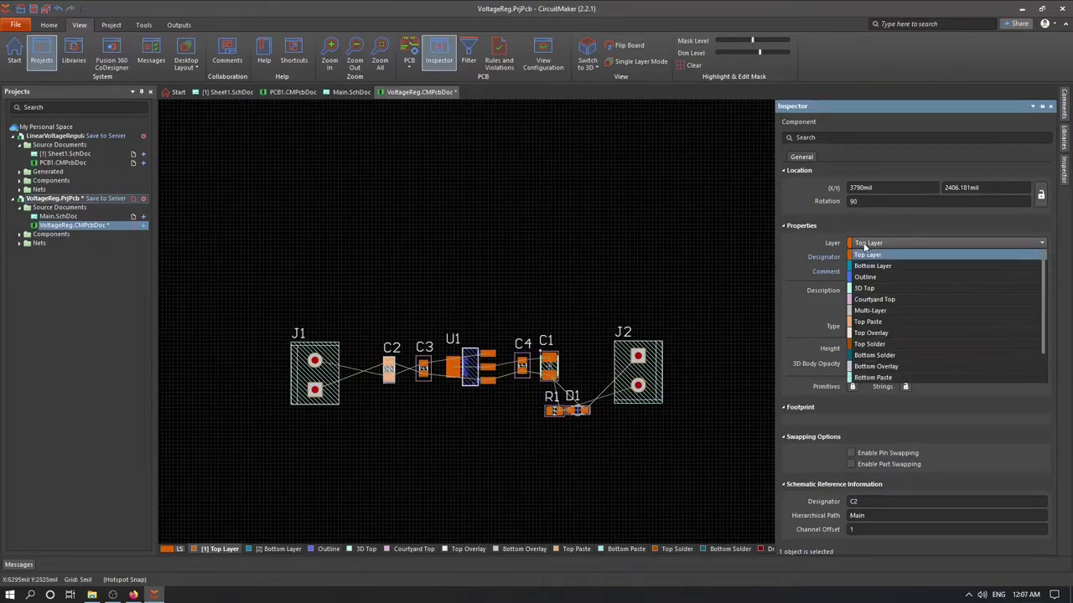
click(874, 270)
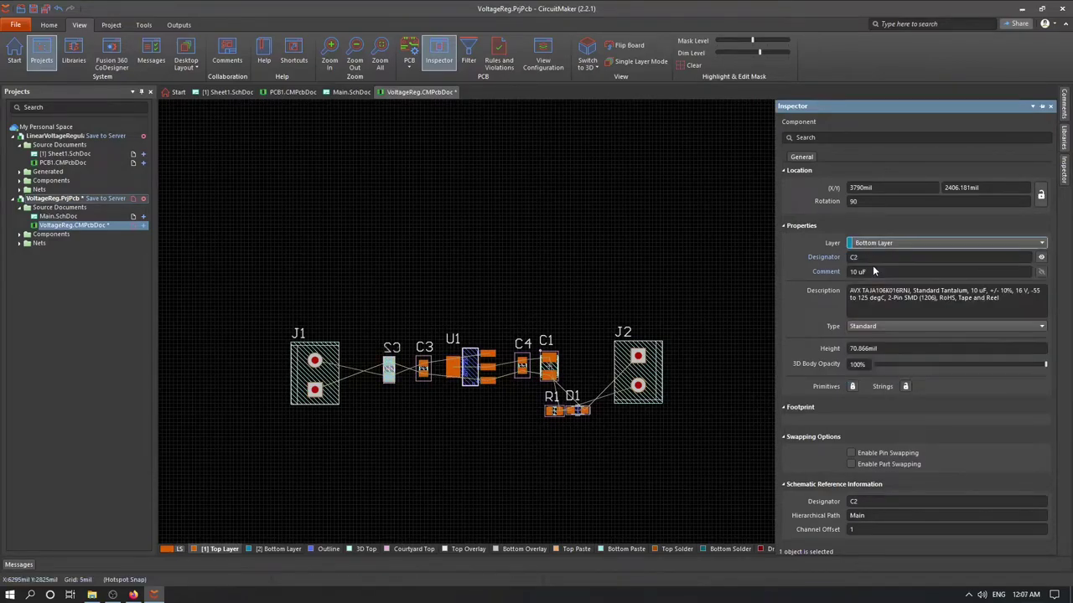
click(424, 369)
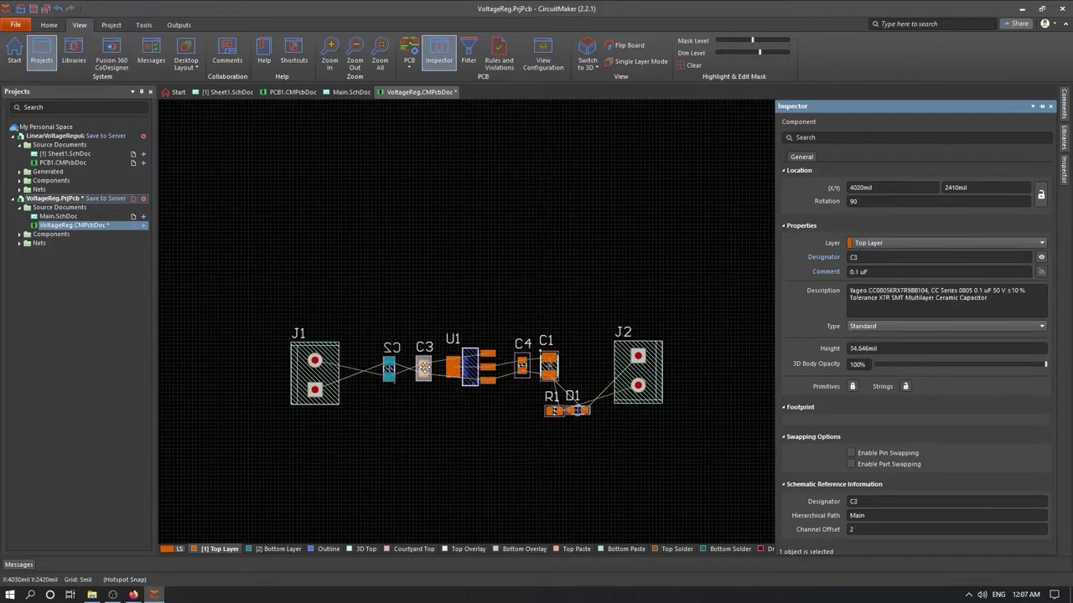
click(902, 243)
click(873, 269)
- Move regulator U1 and capacitor C4 to the Bottom Layer
click(470, 366)
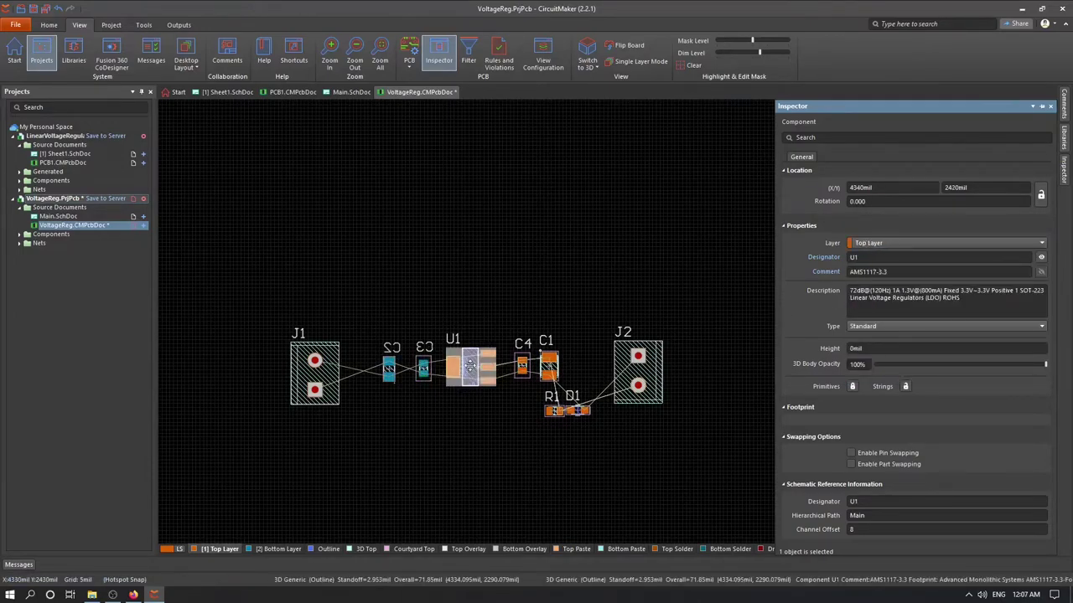
click(912, 245)
click(897, 270)
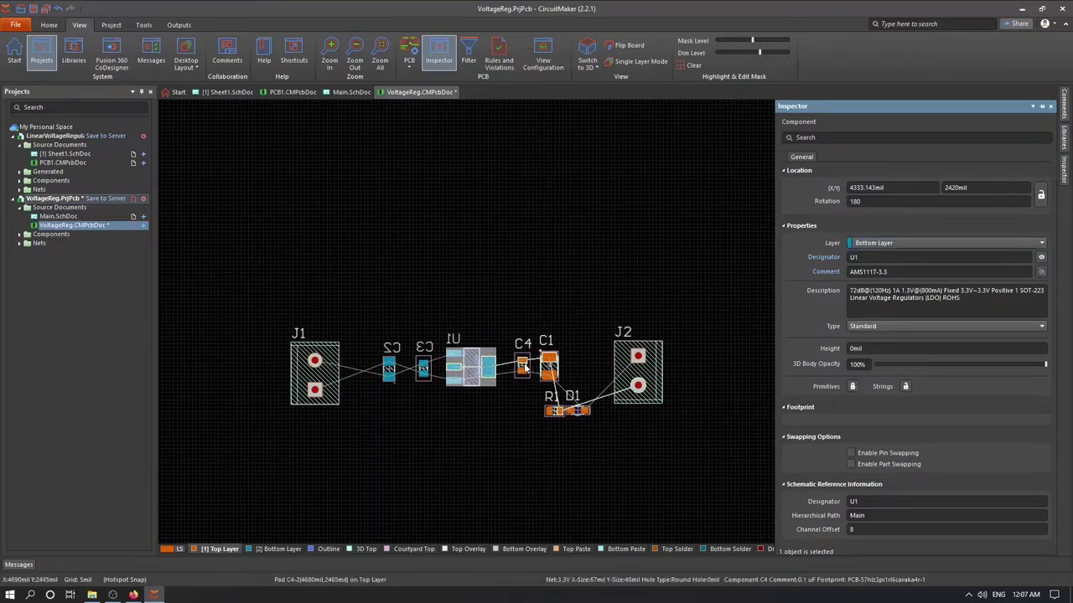
click(521, 366)
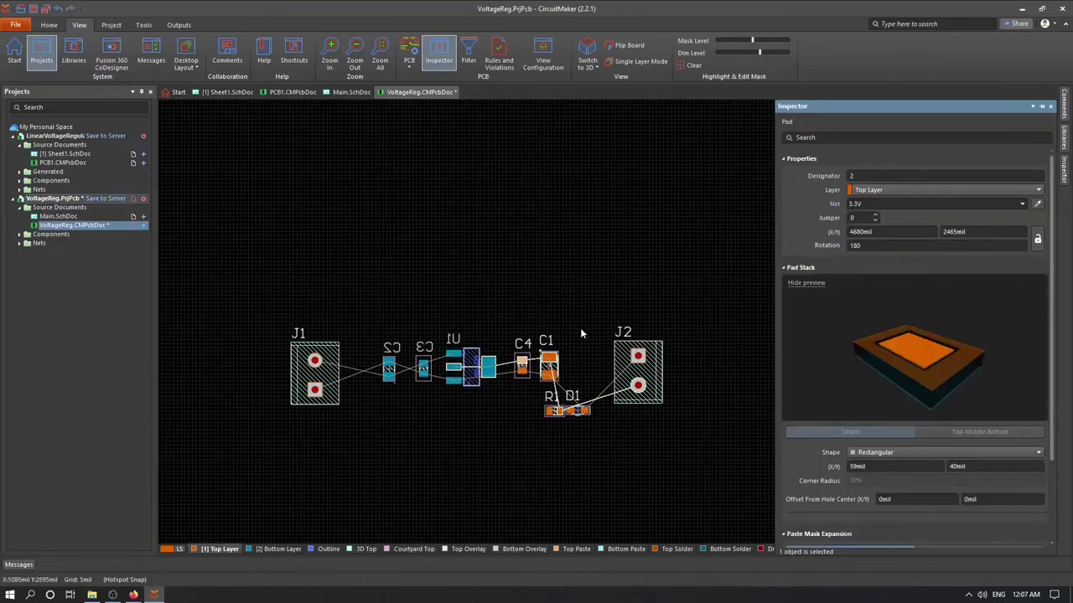
click(475, 289)
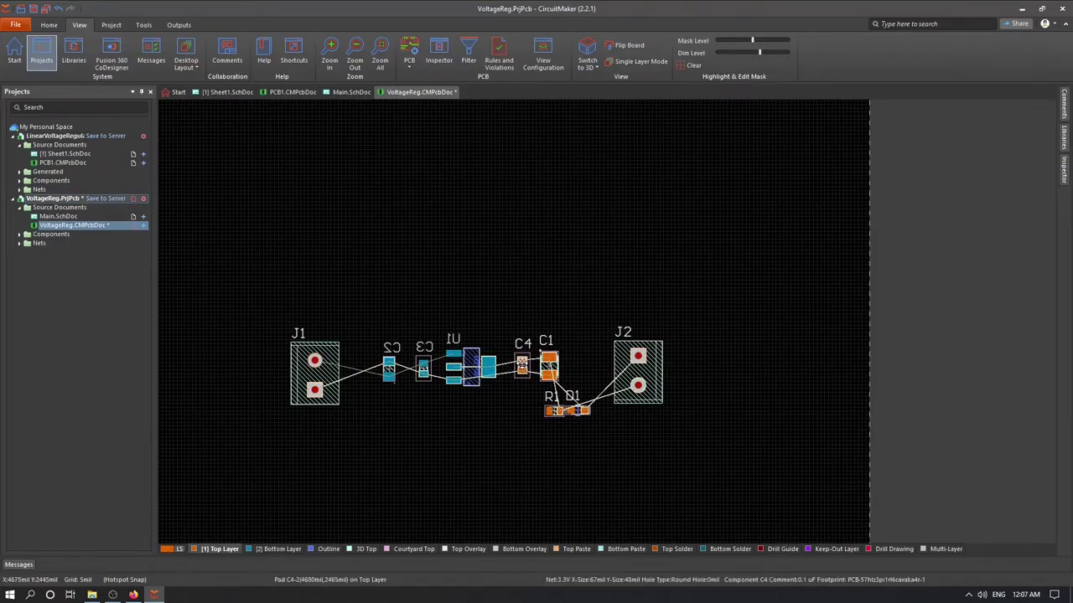
click(527, 369)
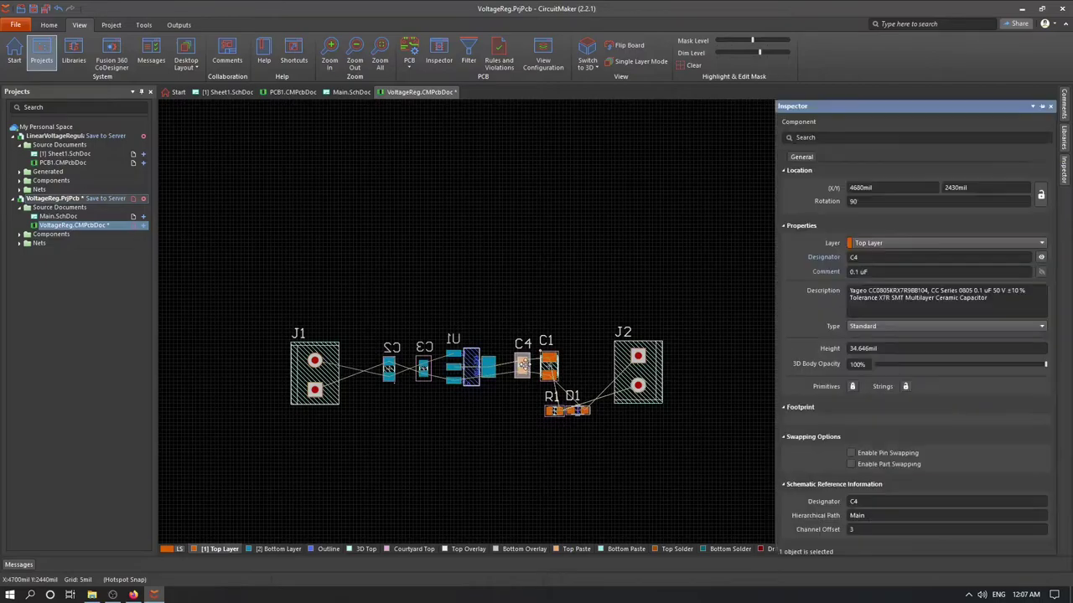
click(868, 245)
click(870, 265)
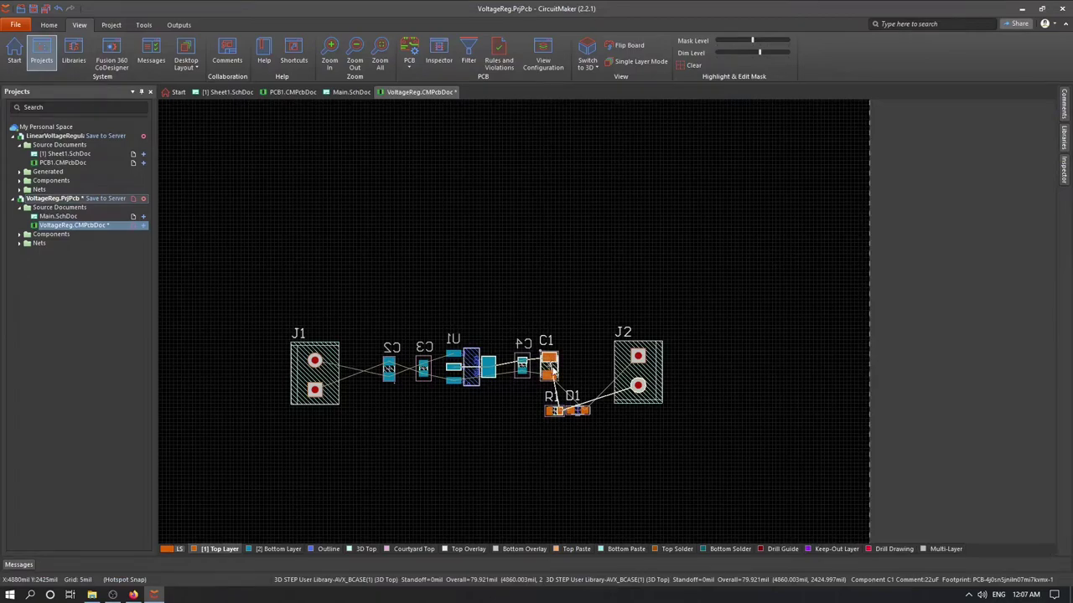
- Move capacitor C1 to the Bottom Layer
click(552, 371)
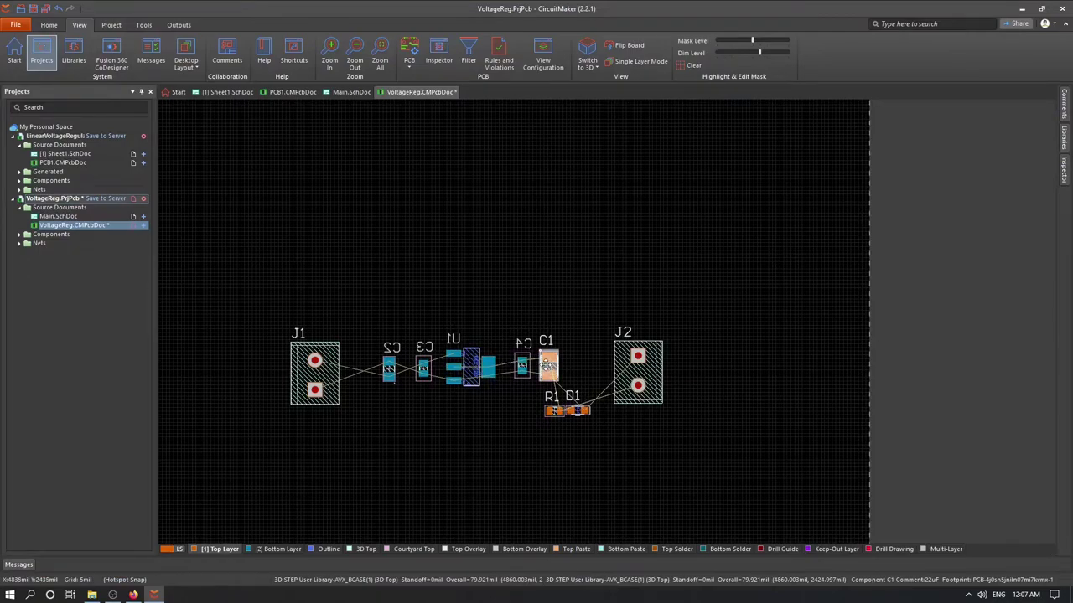
double_click(549, 369)
click(887, 243)
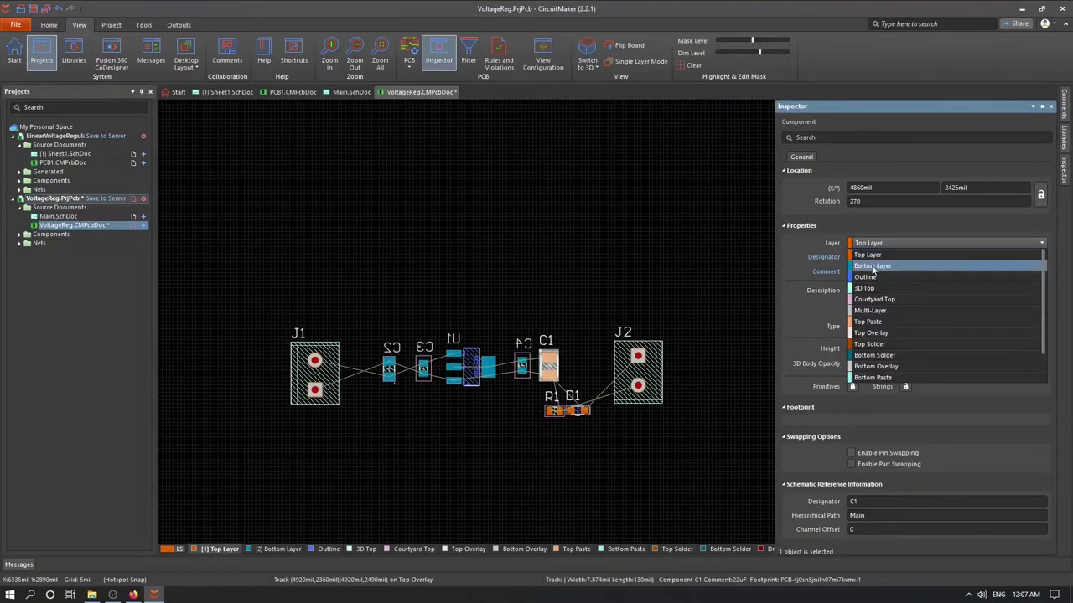
click(872, 268)
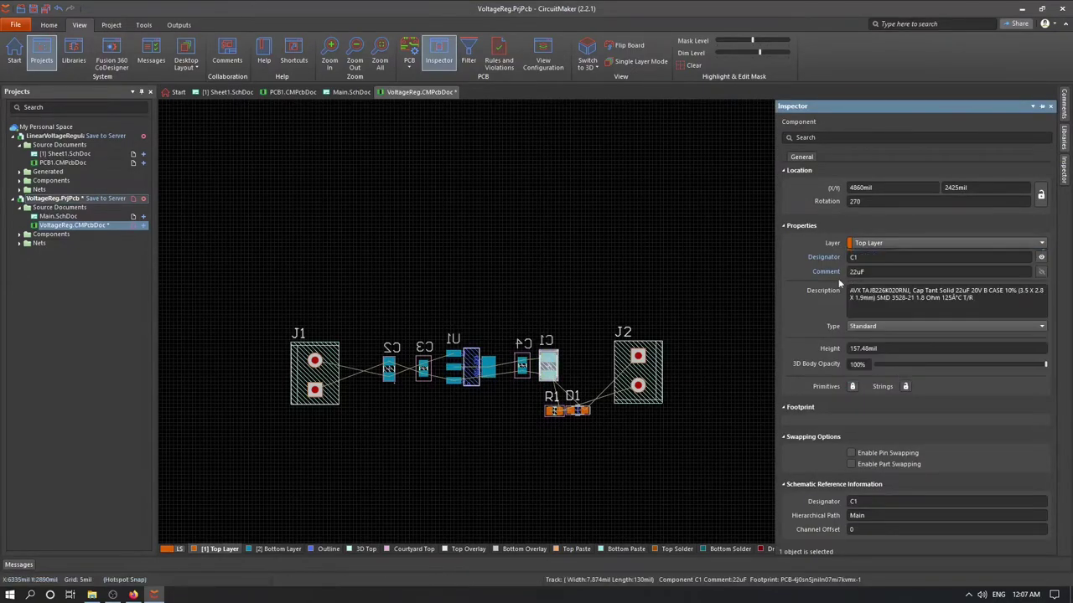
- Move resistor R1 and LED D1 to the Bottom Layer and close the component properties
click(554, 412)
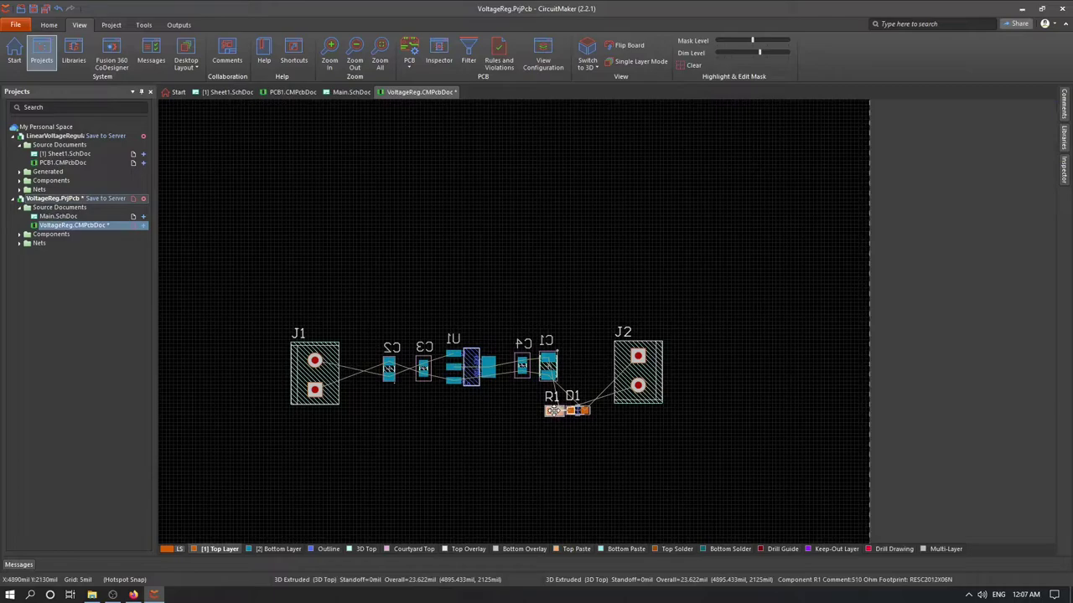
double_click(554, 411)
click(871, 243)
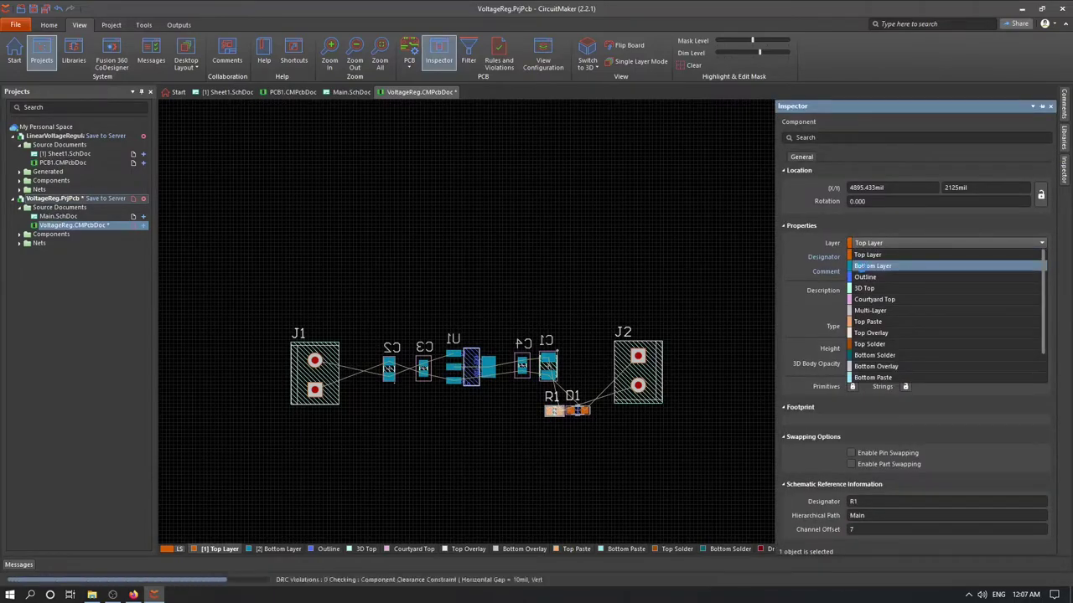
click(864, 266)
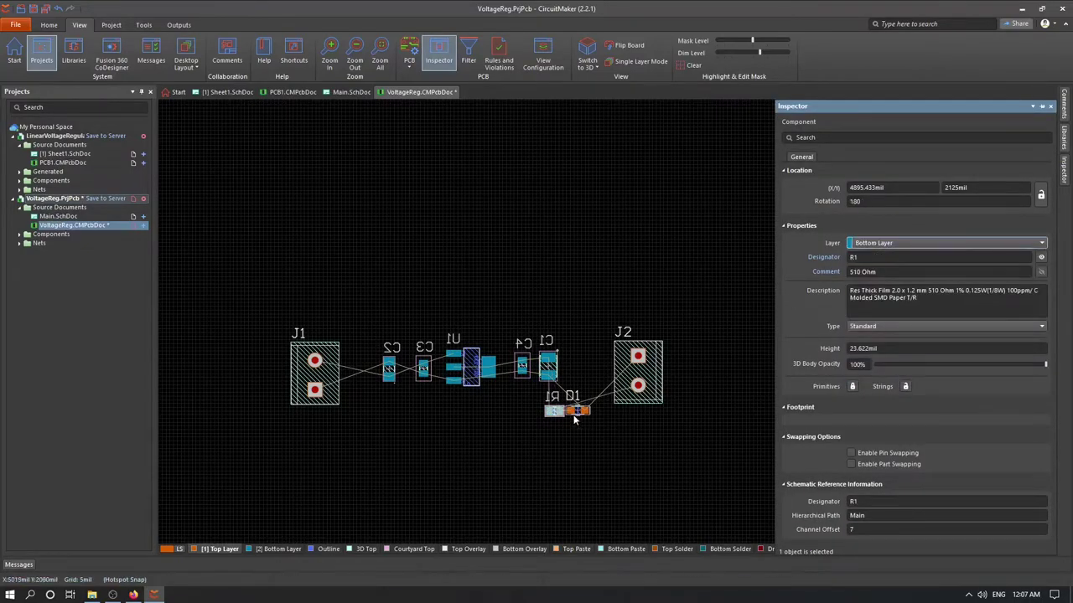
click(876, 243)
click(871, 266)
click(620, 445)
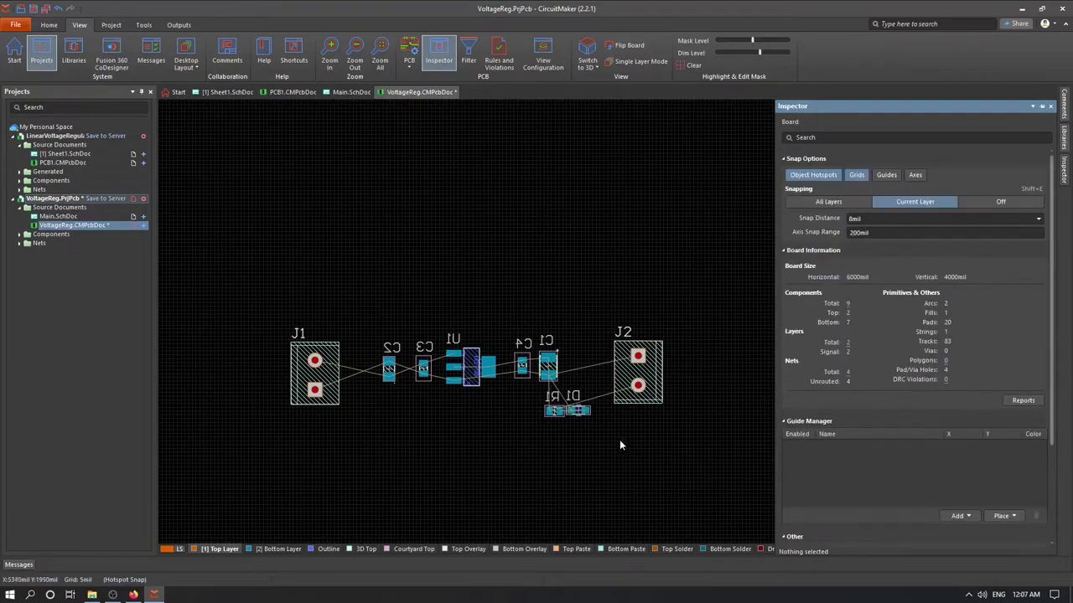
key(F11)
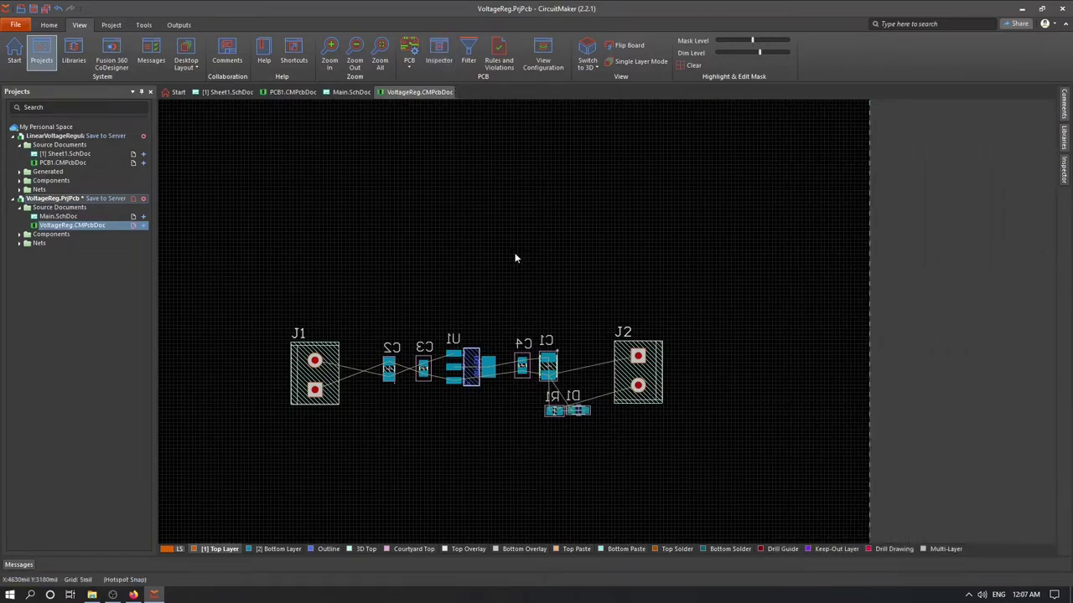
- Inspect the SMD parts on the underside of the board in 3D with the board flipped, and return to the 2D view
click(591, 62)
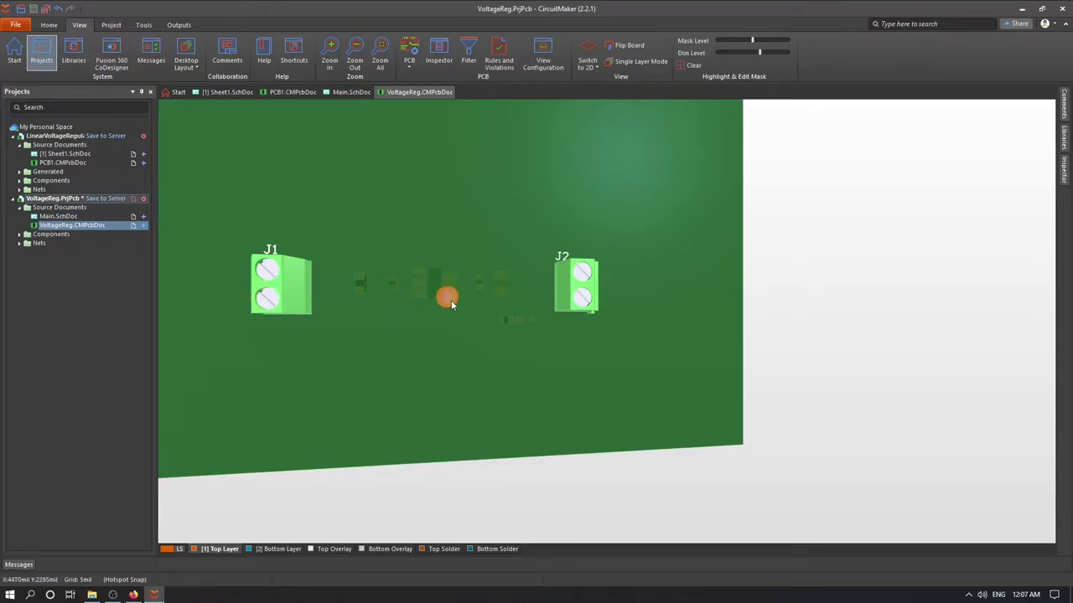
ctrl+scroll(431, 304, up, 2)
shift+right_drag(430, 304, 423, 379)
key(v)
key(b)
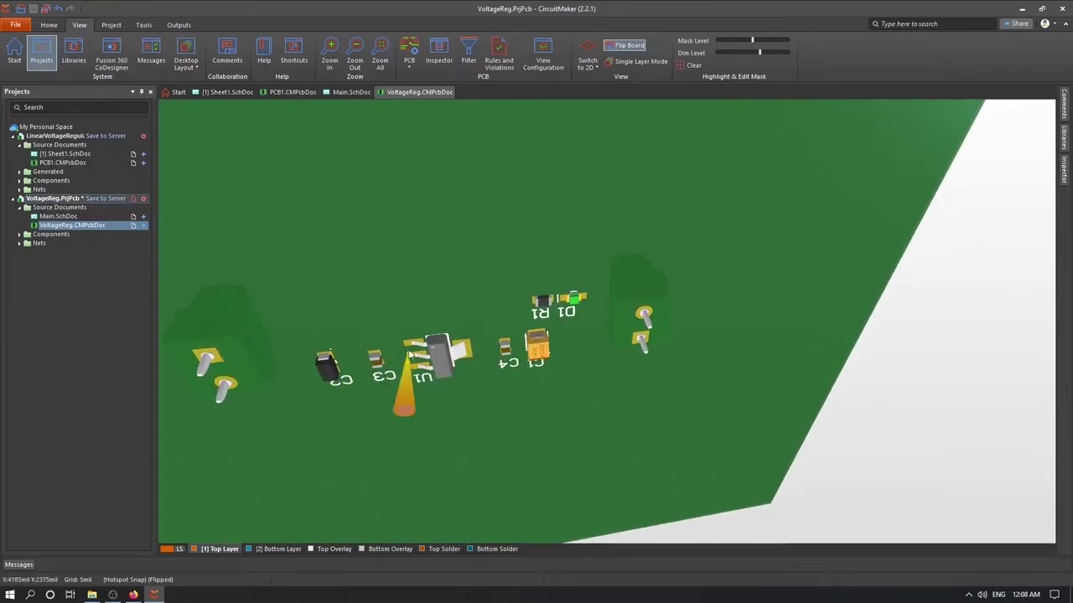
shift+right_drag(419, 296, 550, 177)
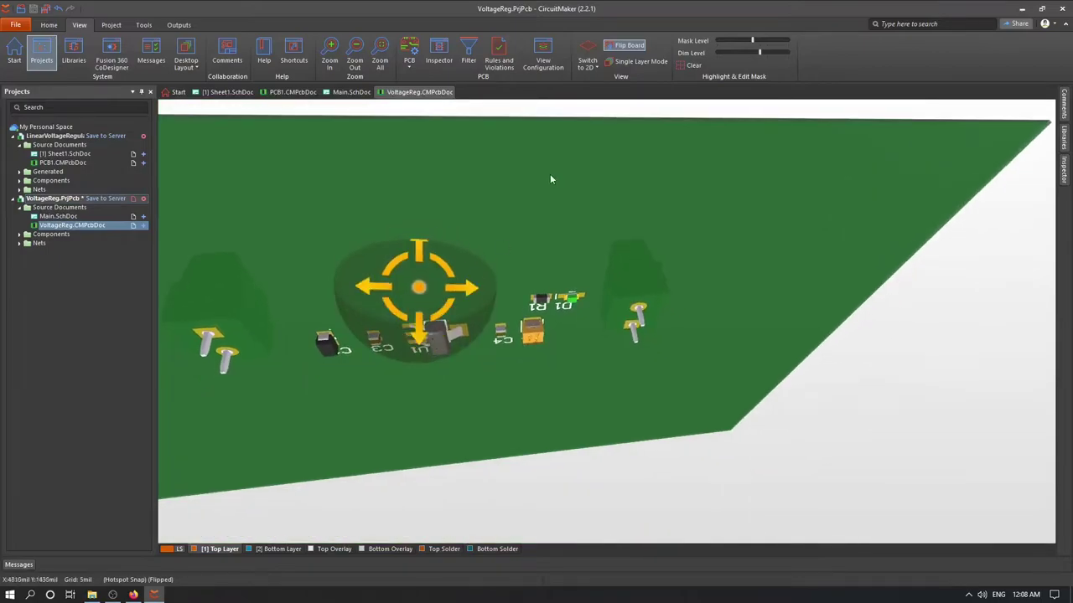
click(591, 47)
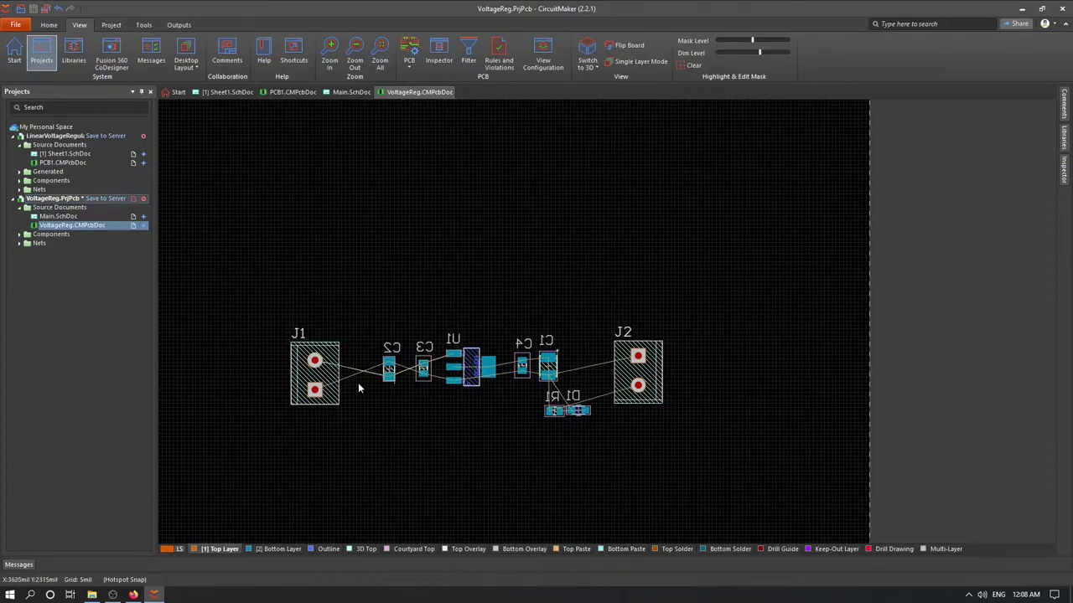
- Move J1 closer to C2, rotate C2 by 180 degrees and bring C3 next to C2 to uncross the input connections
drag(314, 379, 342, 376)
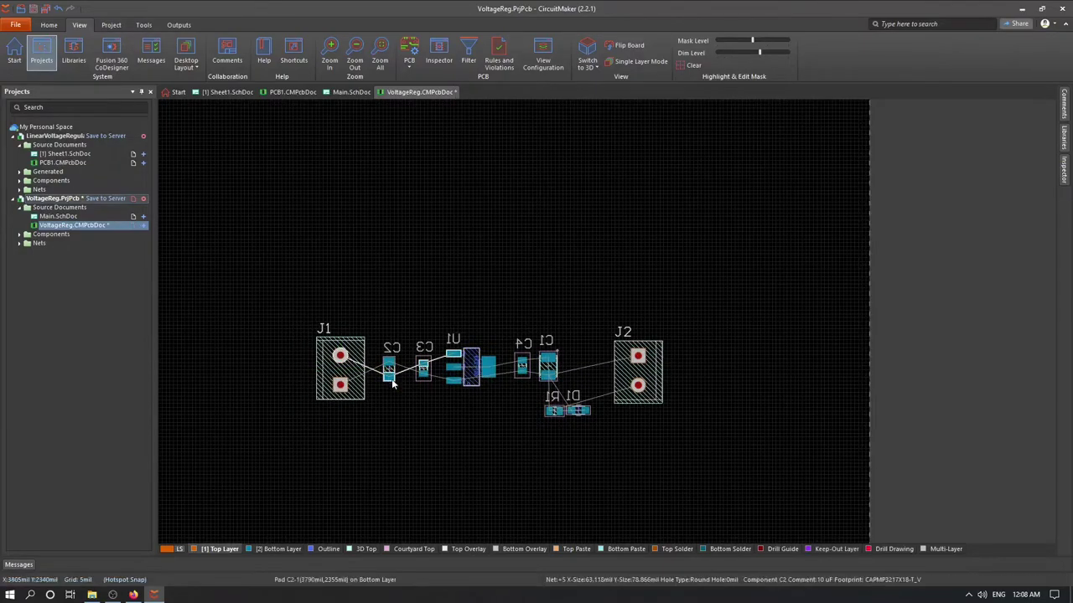
ctrl+scroll(372, 382, up, 3)
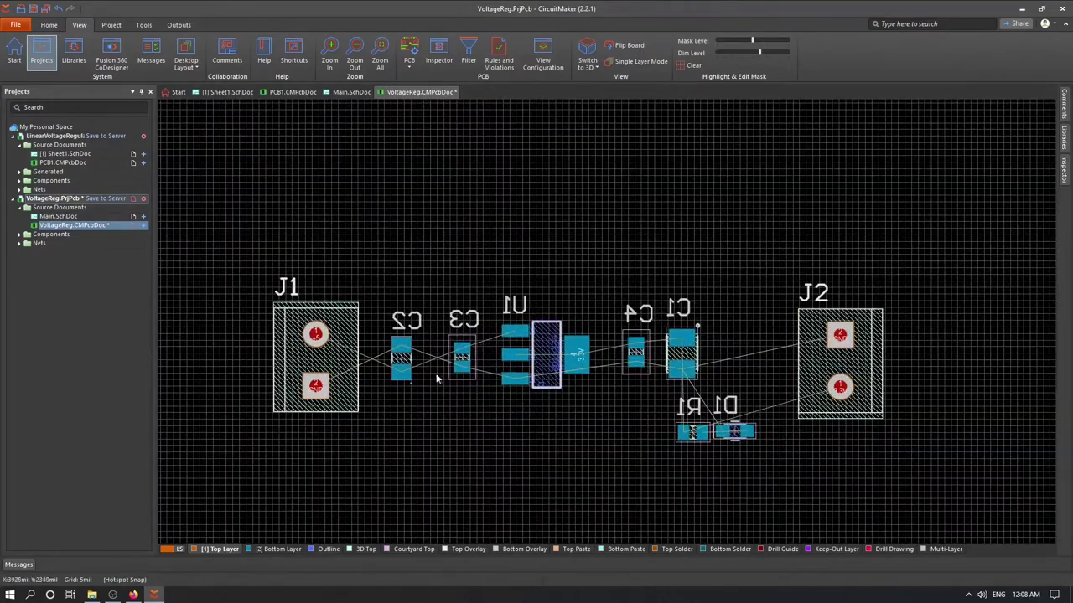
drag(406, 360, 438, 348)
key(space)
key(space)
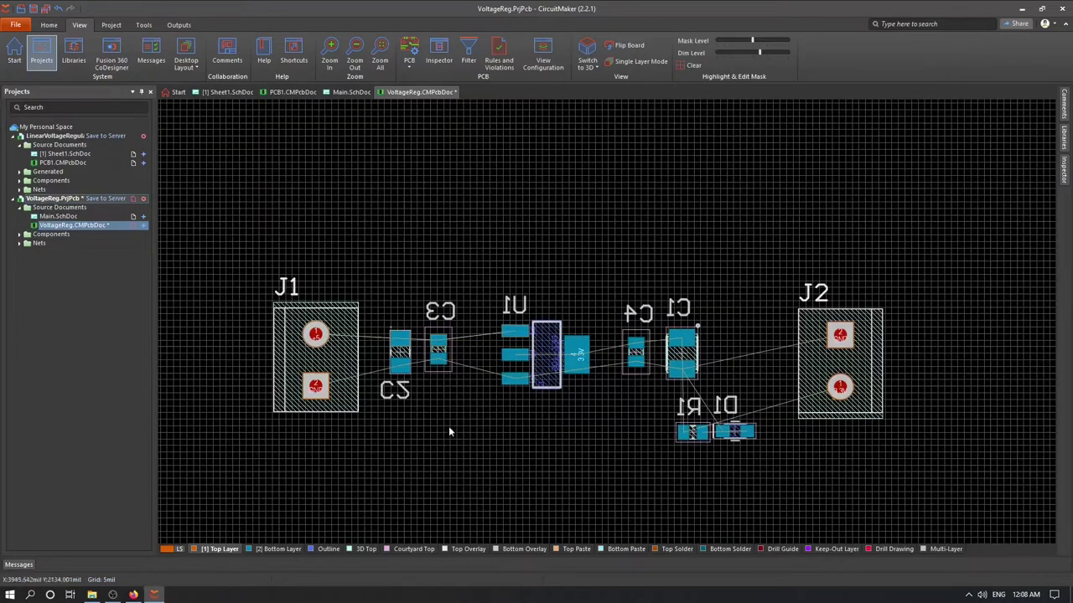
- Shift U1, C4 and C1 closer to C3 and place R1 and D1 together below C4
drag(546, 358, 516, 355)
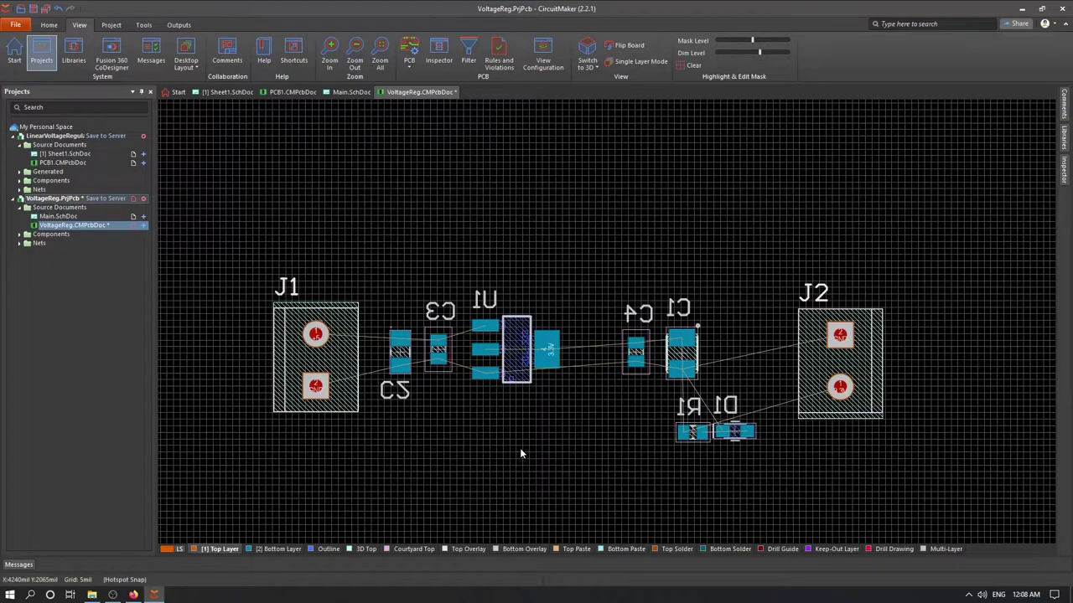
drag(634, 352, 594, 357)
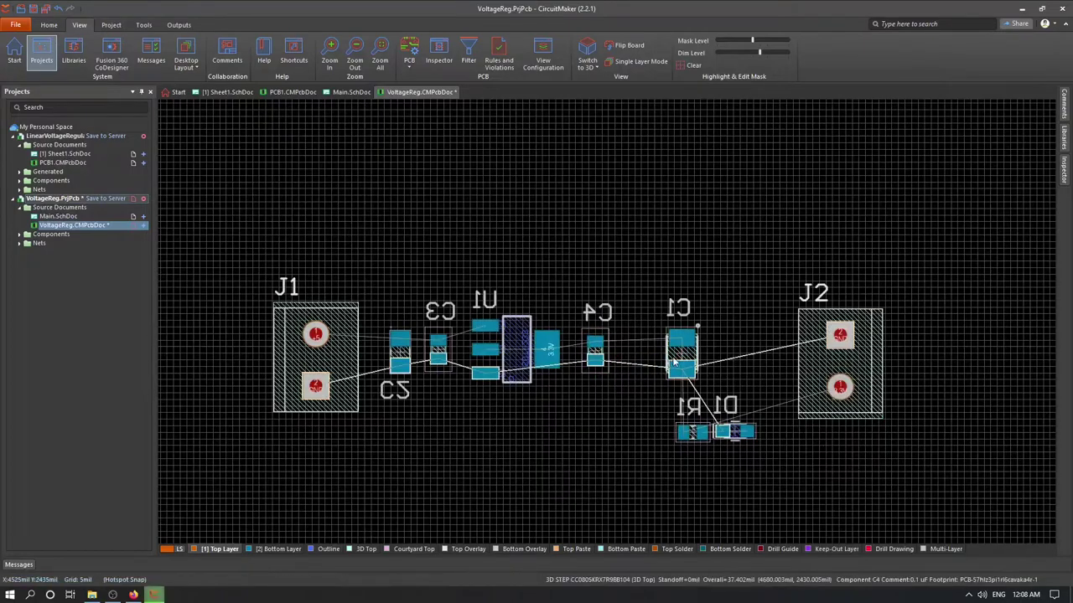
drag(683, 358, 642, 359)
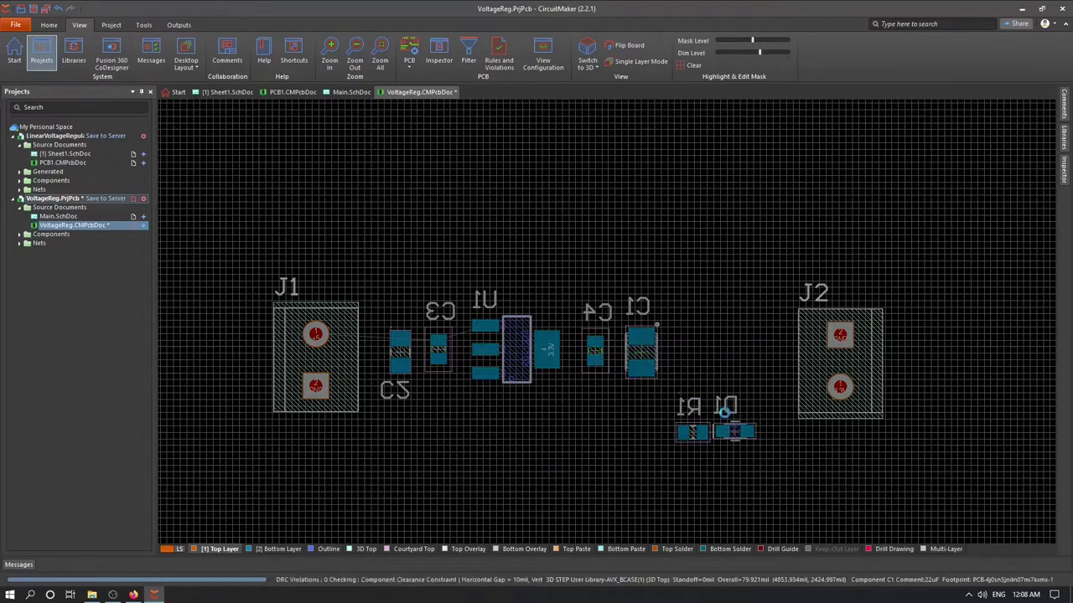
drag(781, 483, 597, 451)
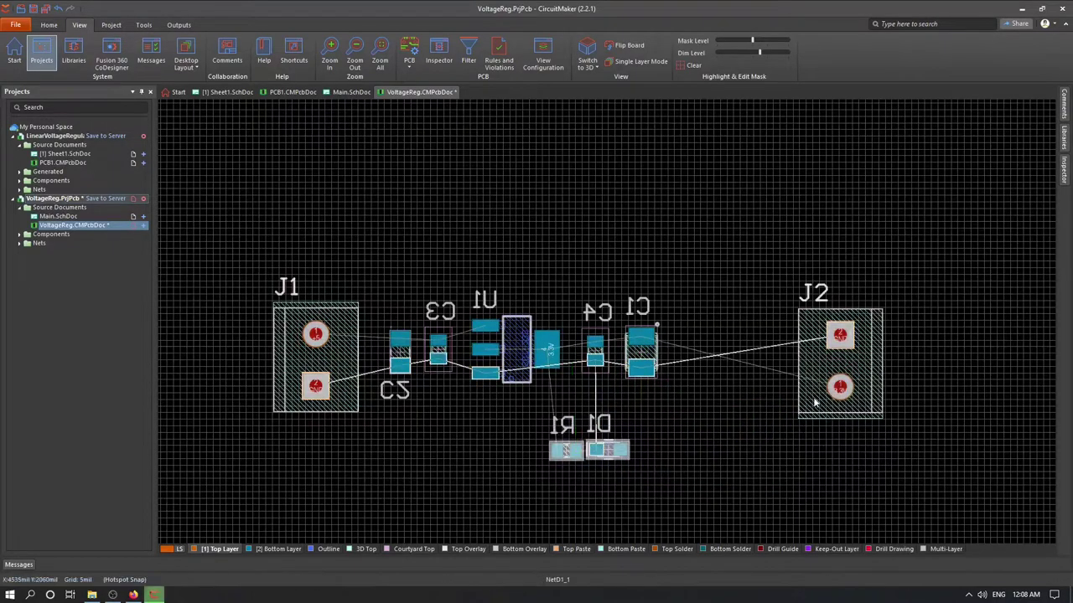
- Move connector J2 close to C1 and check the nets of its two pads
drag(840, 361, 737, 361)
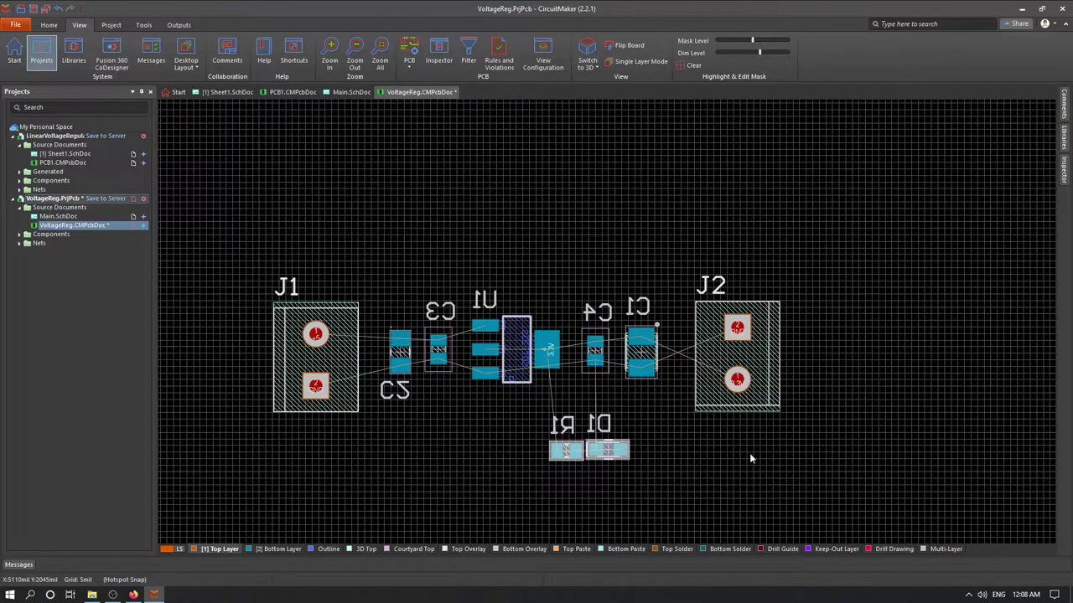
click(738, 380)
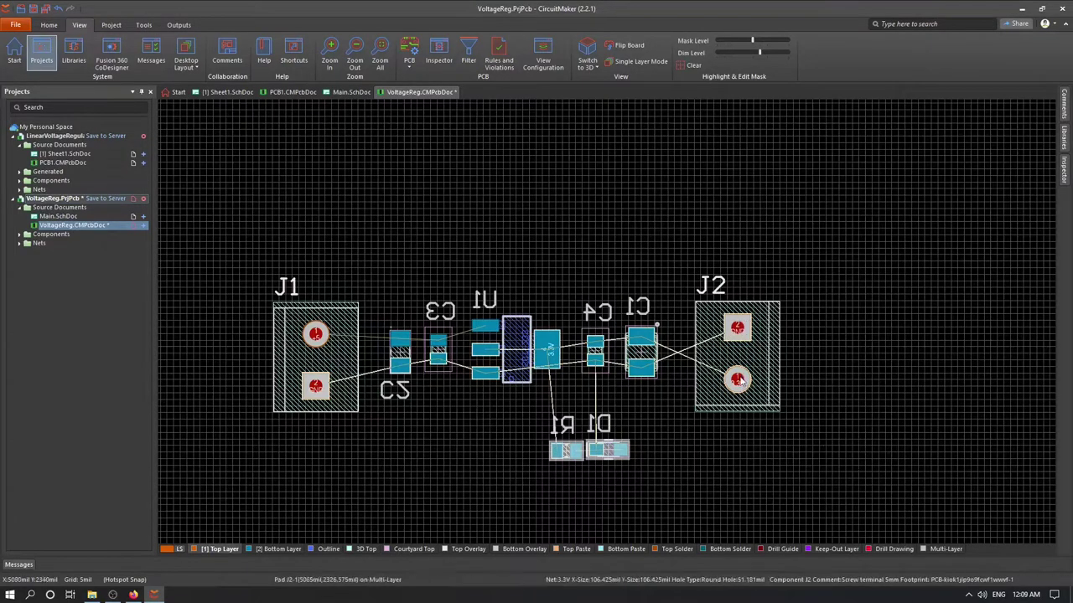
click(741, 327)
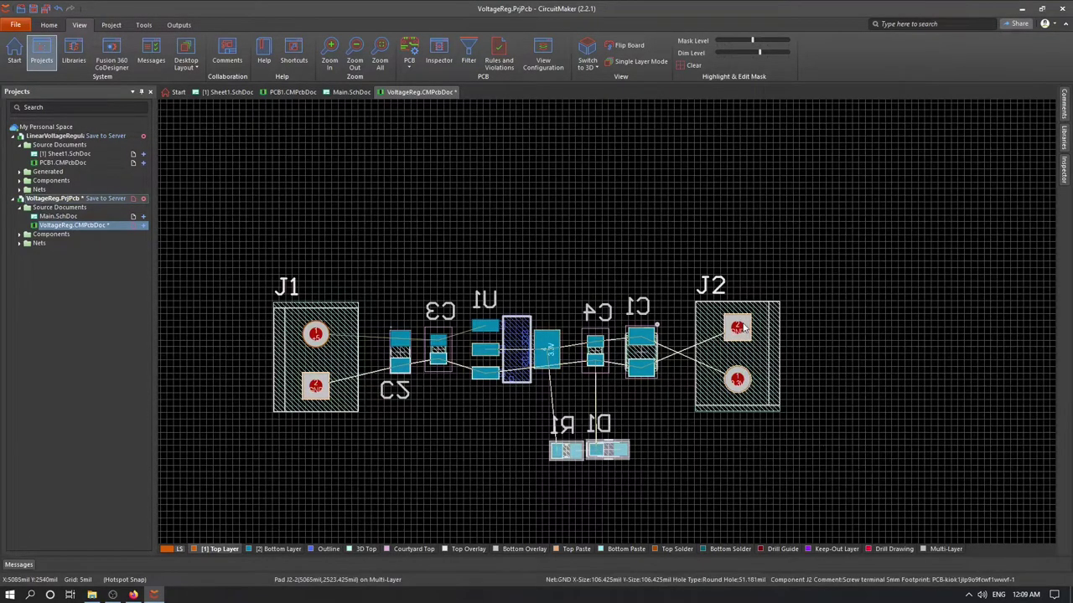
click(737, 381)
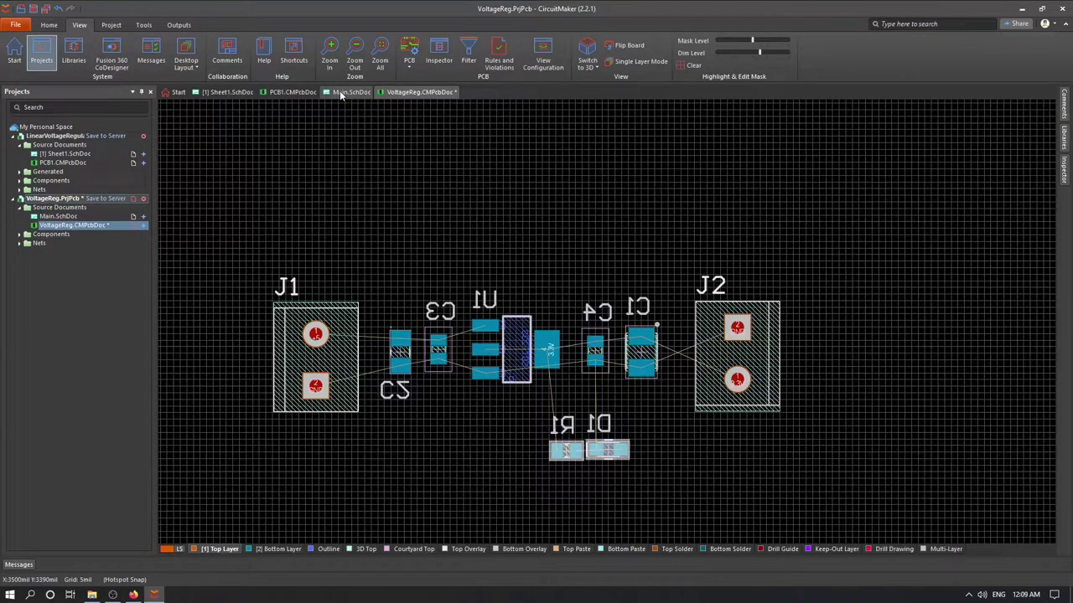
click(730, 356)
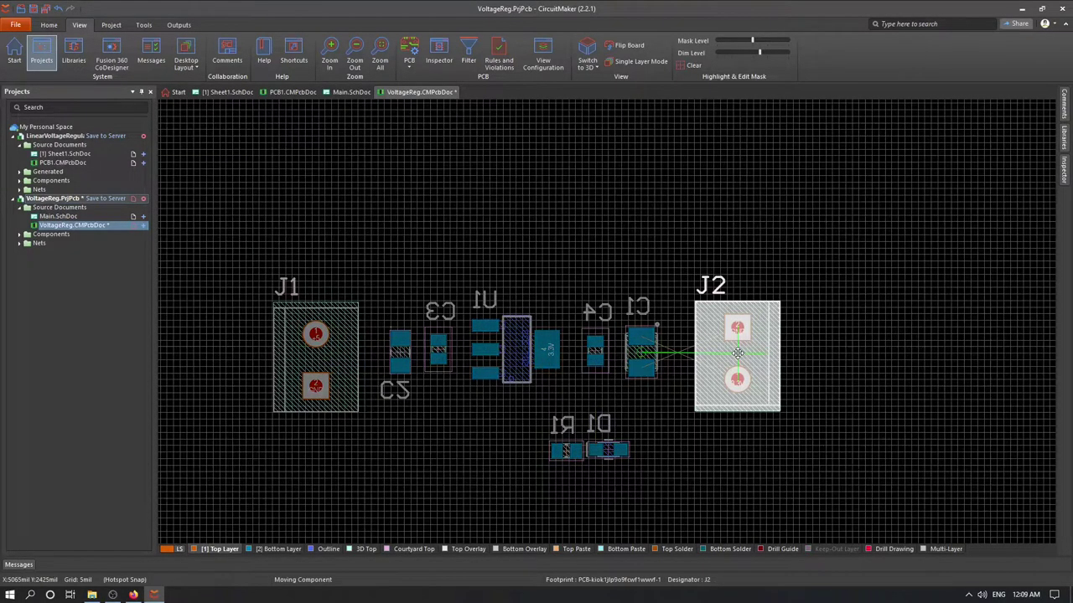
drag(737, 353, 729, 352)
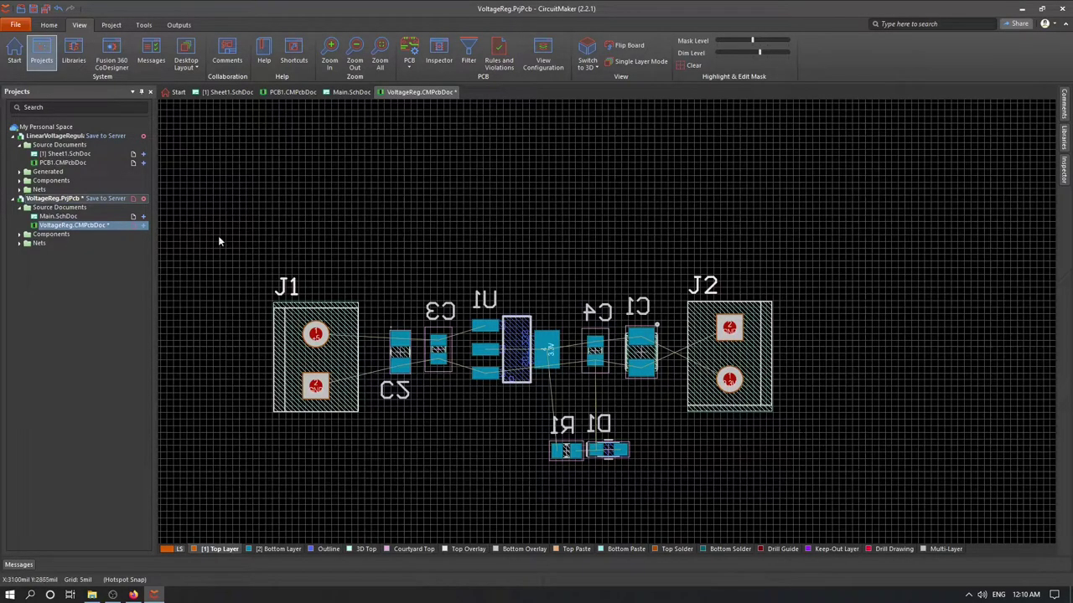
- Align the vertical centers of J1, C2, C3, U1, C4, C1 and J2, and clear the selection
drag(217, 242, 819, 424)
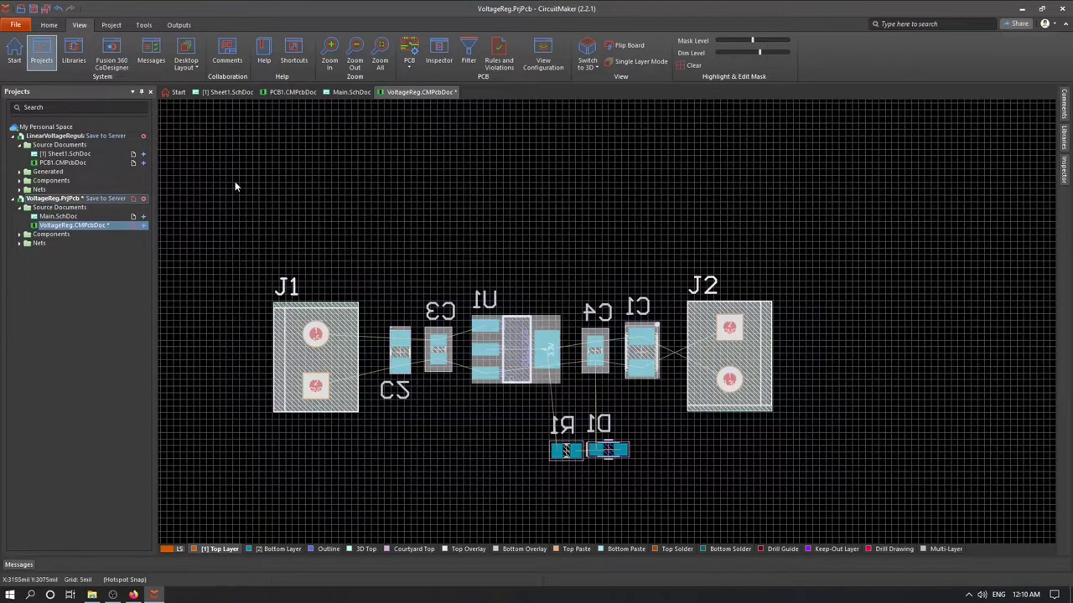
right_click(329, 352)
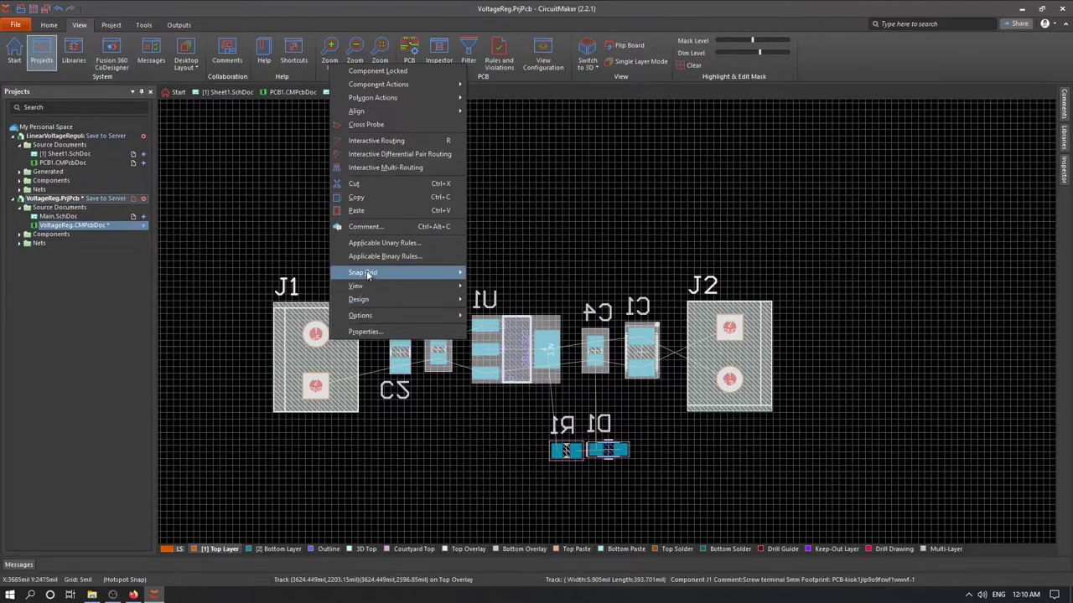
mouse_move(366, 275)
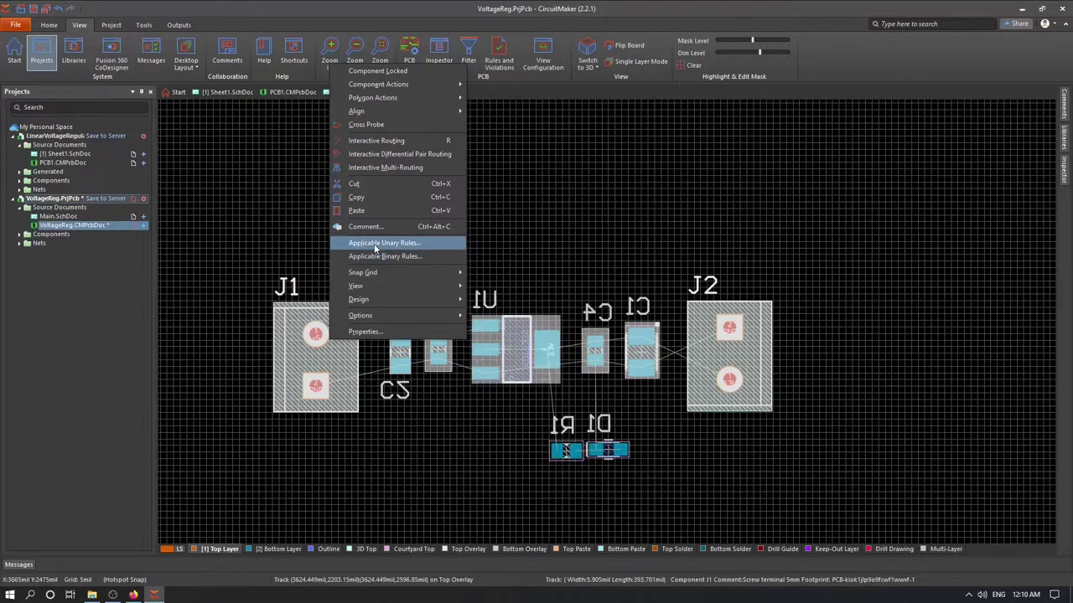
mouse_move(376, 114)
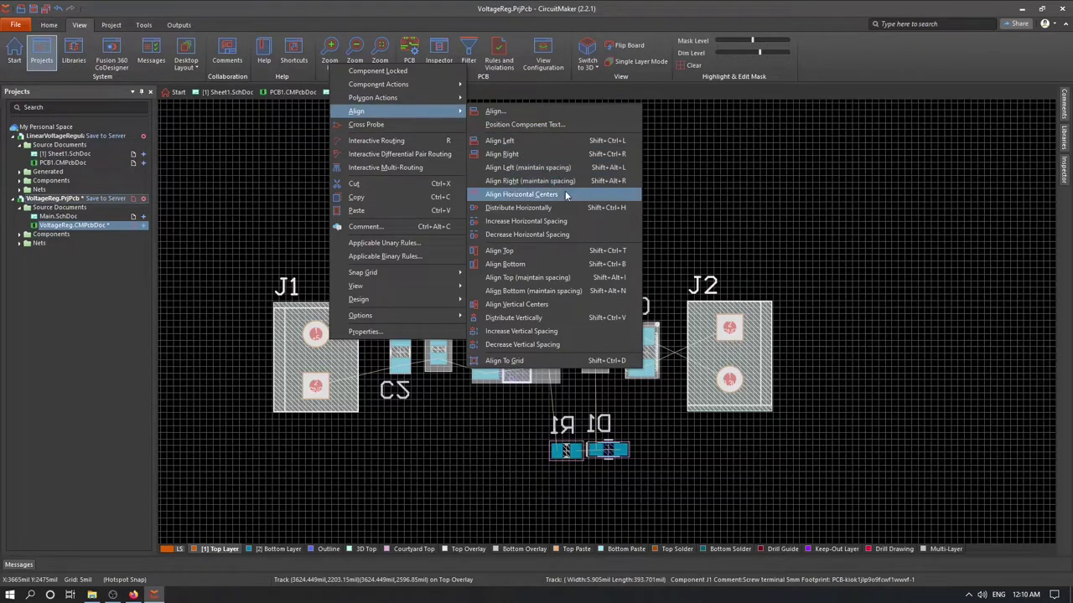
click(556, 303)
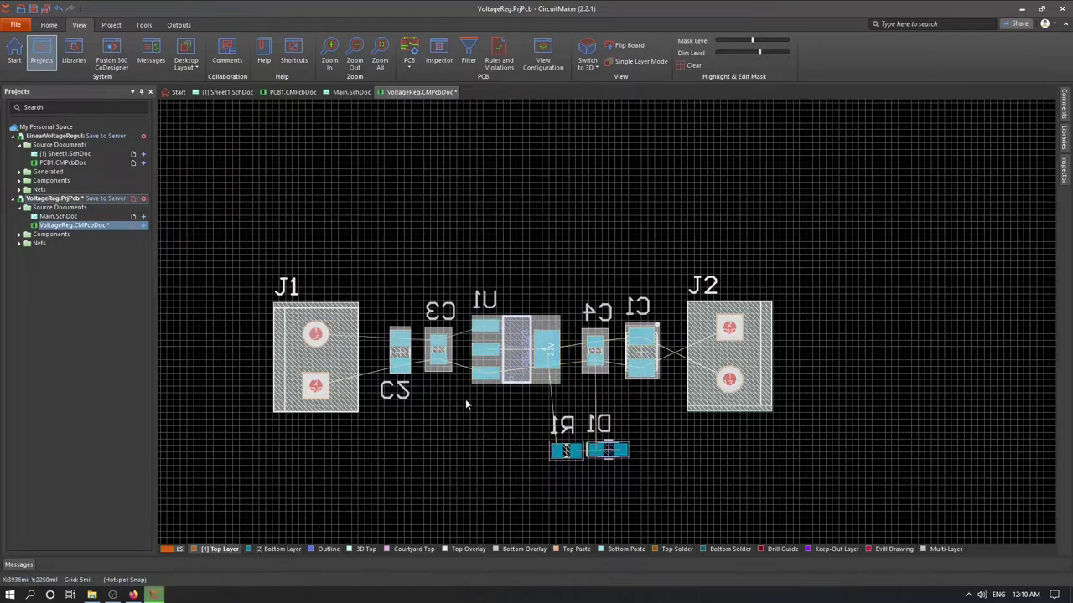
right_click(470, 346)
mouse_move(379, 118)
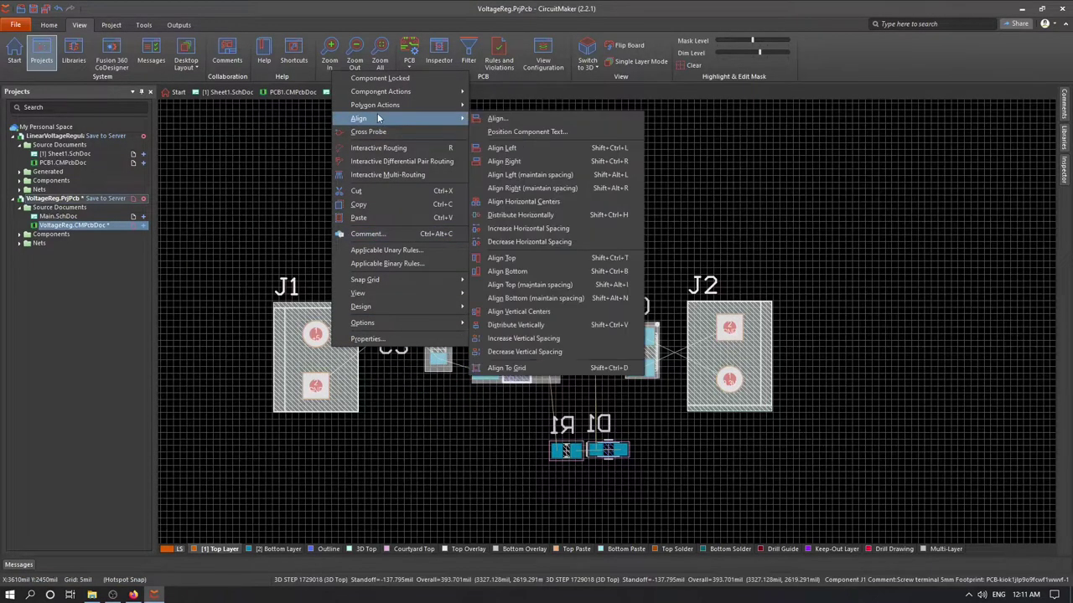
click(516, 312)
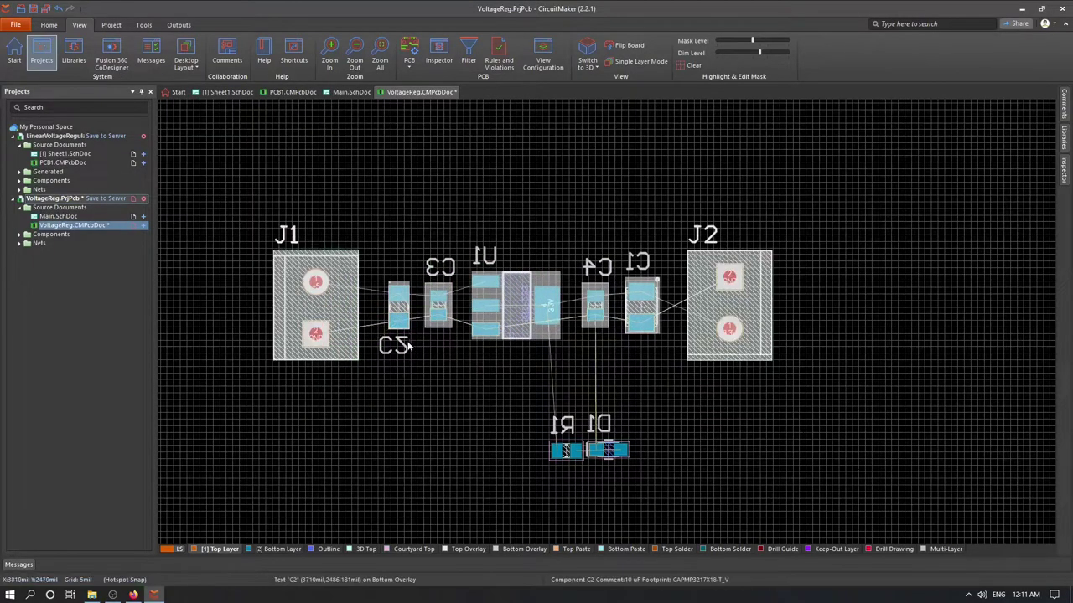
click(447, 391)
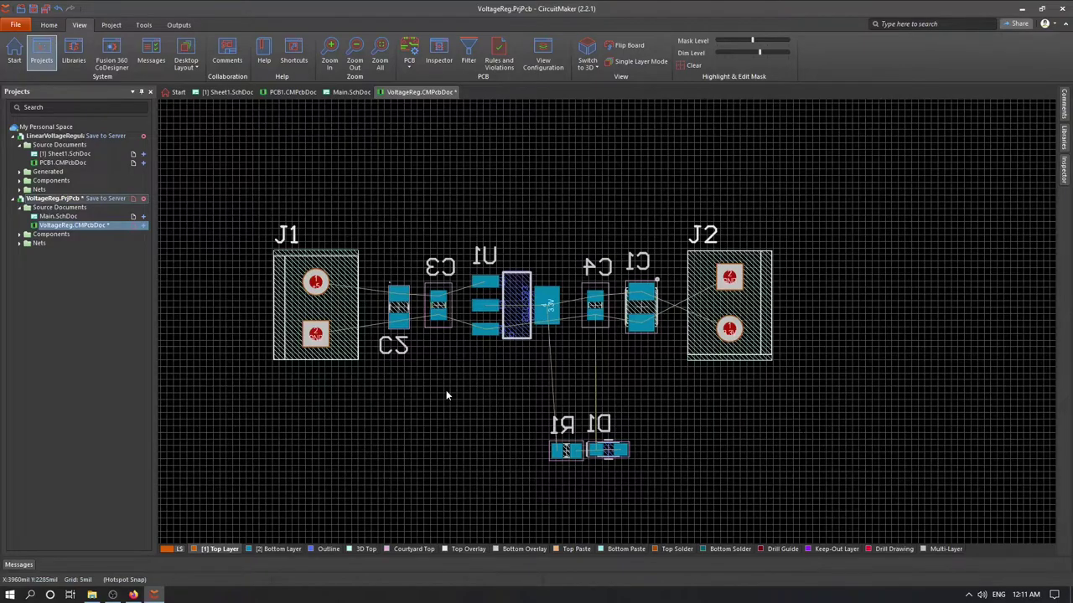
- Try to distribute the main row of components between J1 and J2 horizontally
drag(223, 192, 796, 395)
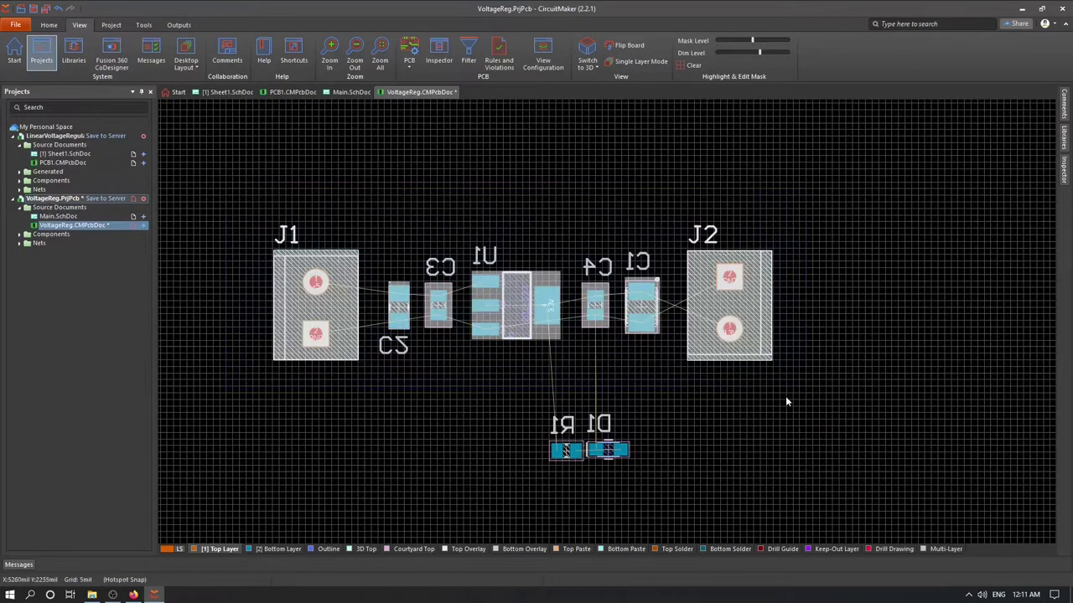
right_click(341, 313)
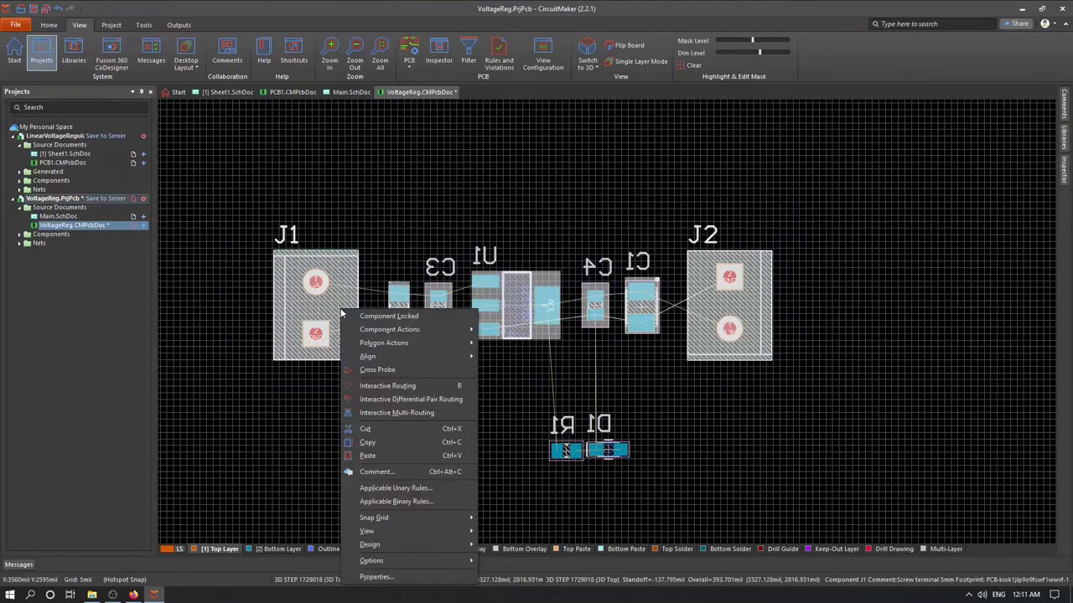
mouse_move(379, 359)
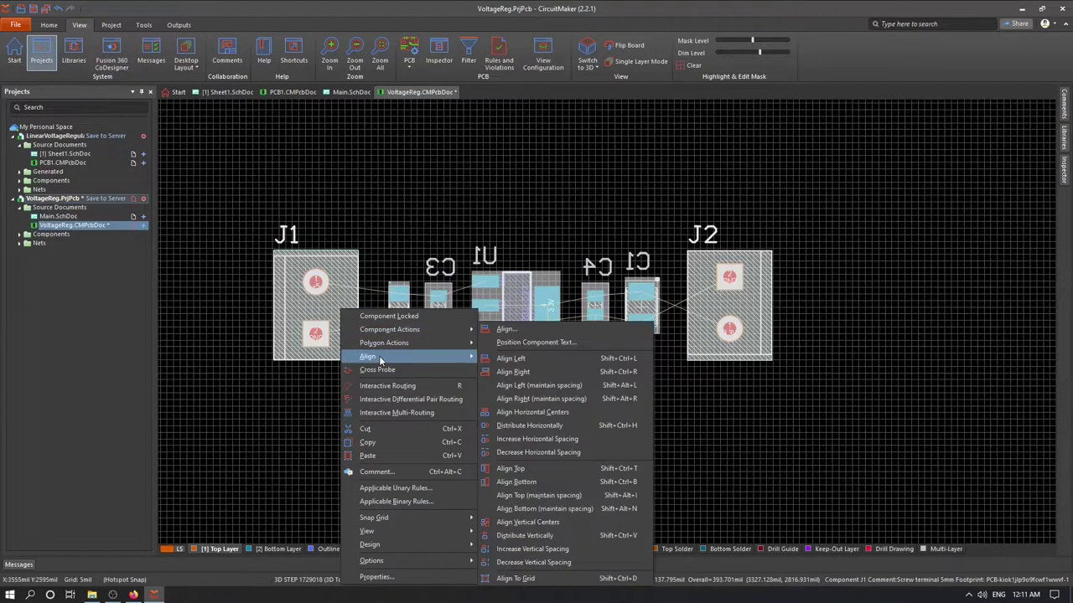
click(502, 428)
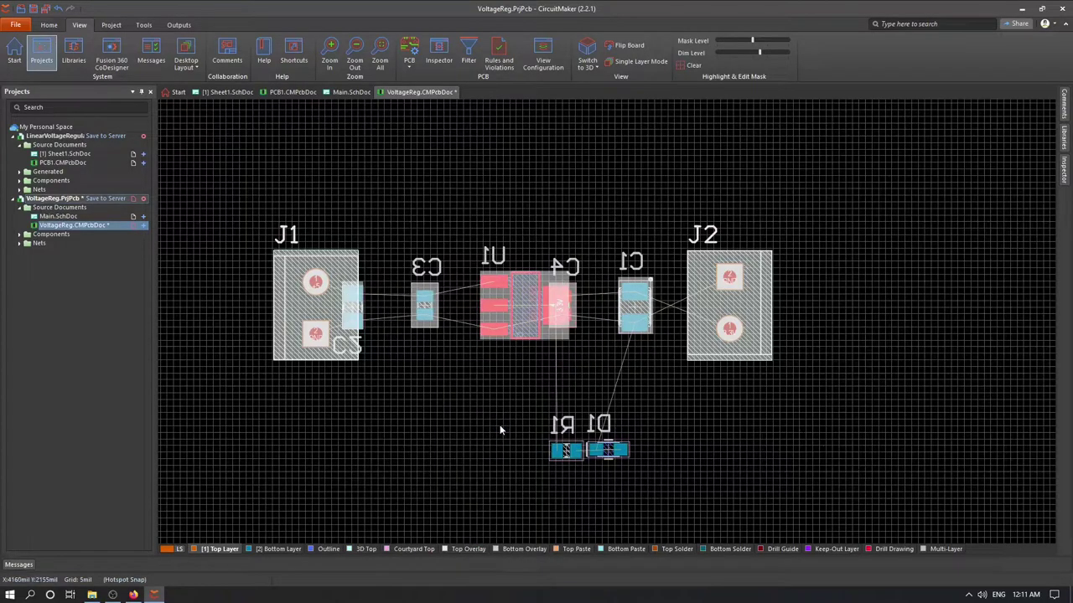
click(400, 409)
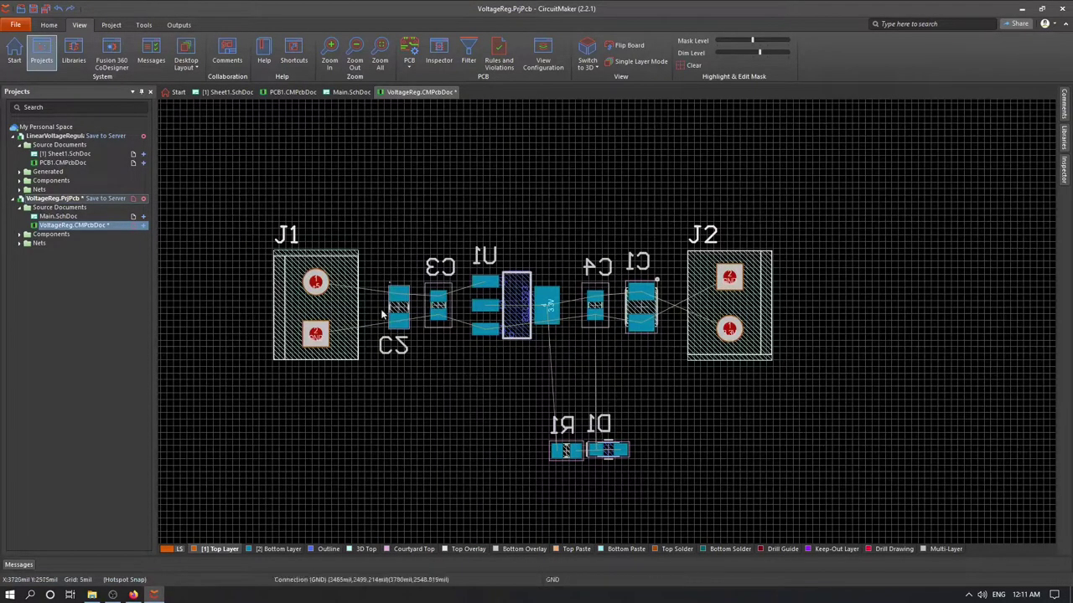
- Apply a Cartesian grid with a 5 mil step, line display and a 5x grid step multiplier
key(ctrl+g)
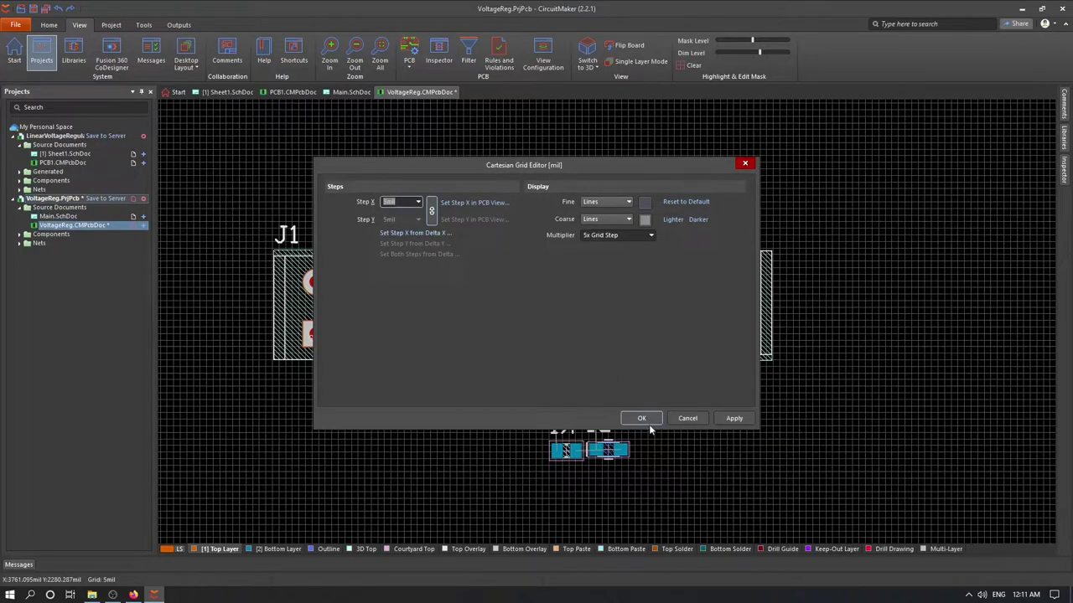
click(748, 417)
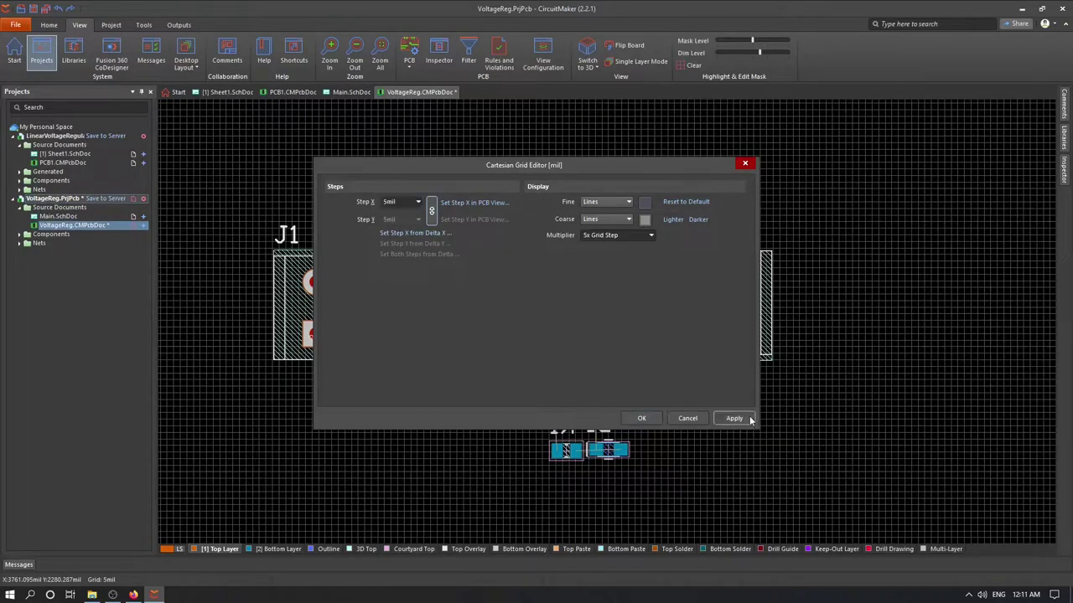
click(641, 418)
- Nudge C2, C3, U1, C4, C1 and J2 slightly closer to J1 to even out the spacing along the row
ctrl+scroll(369, 344, up, 1)
ctrl+scroll(378, 304, up, 1)
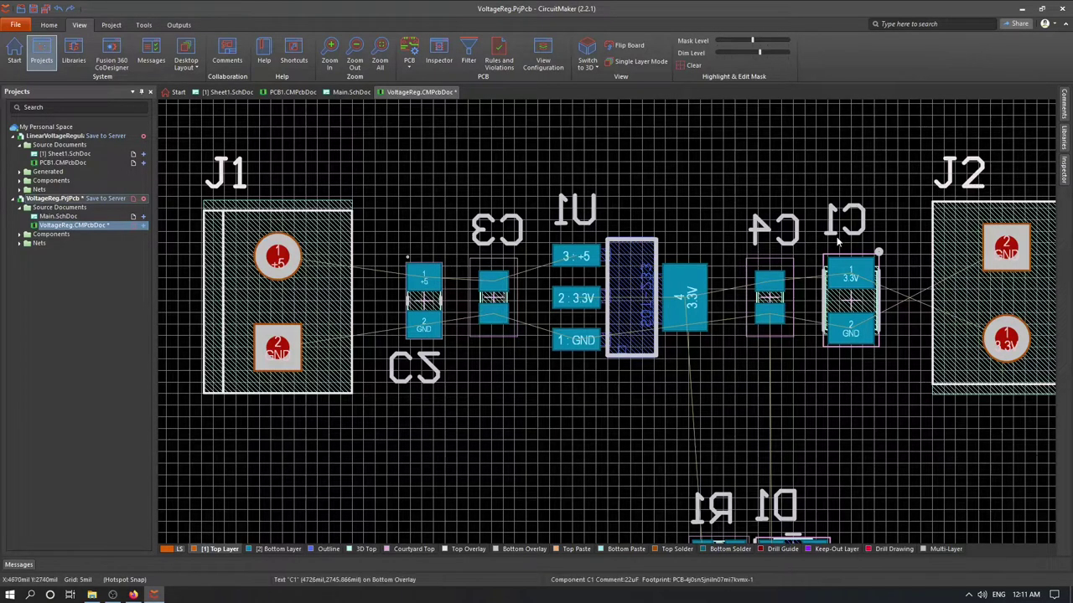
click(423, 300)
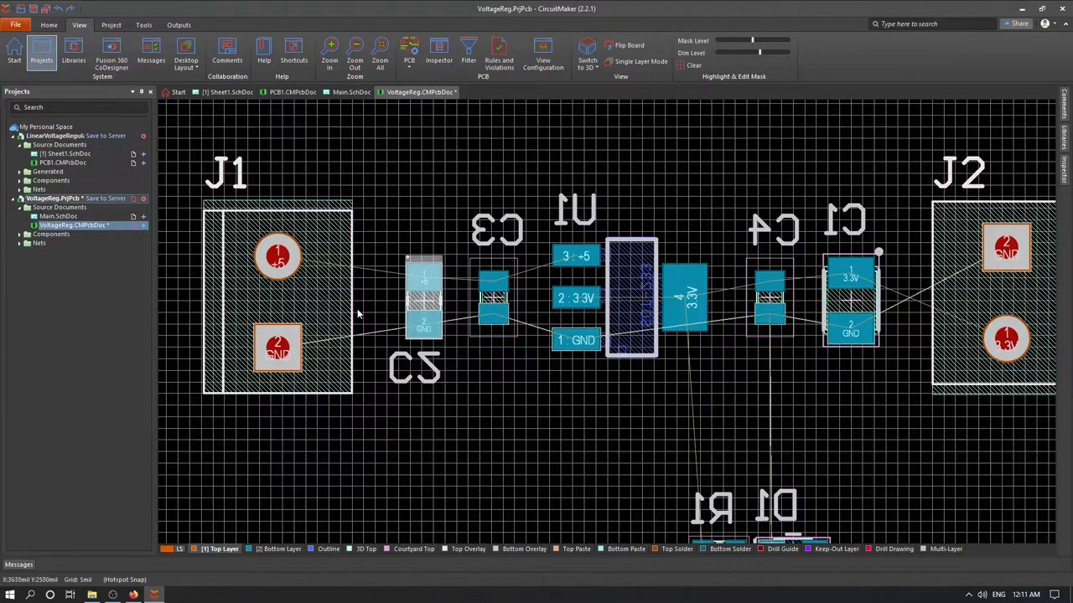
drag(423, 300, 417, 302)
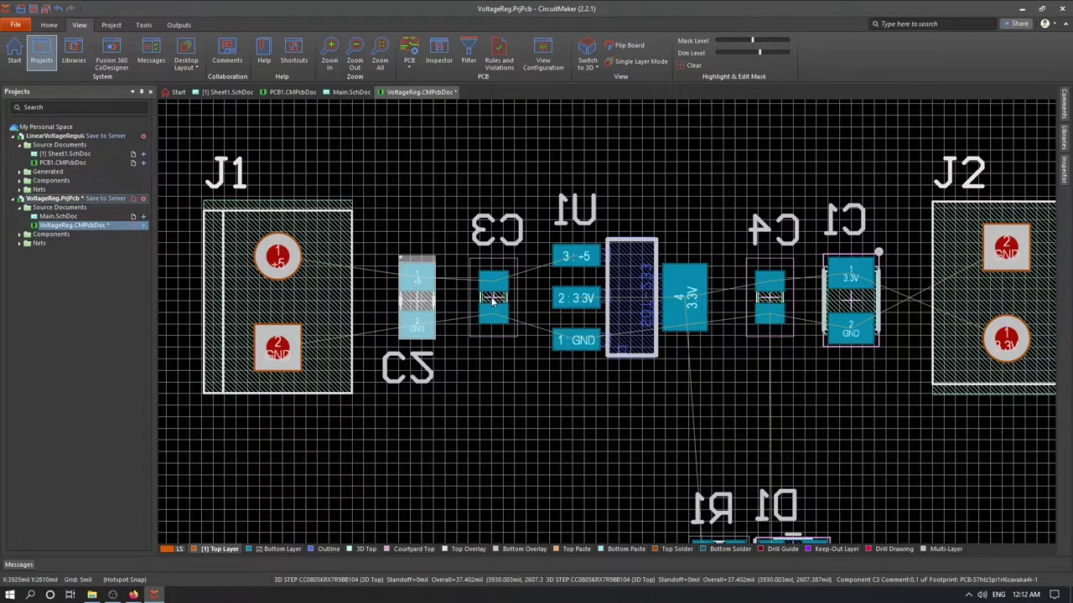
drag(492, 301, 492, 302)
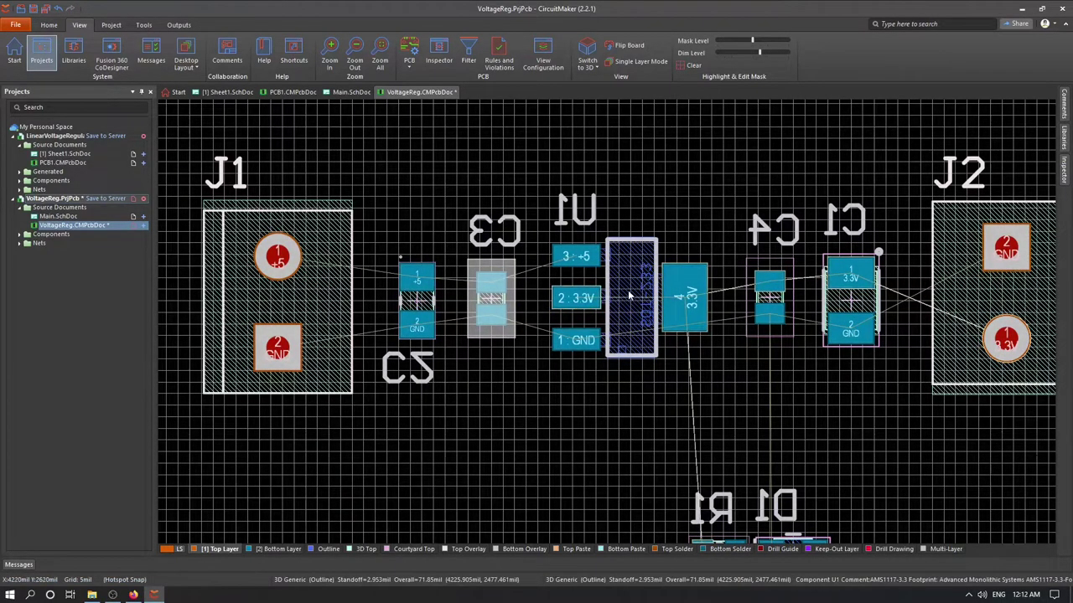
drag(629, 295, 628, 297)
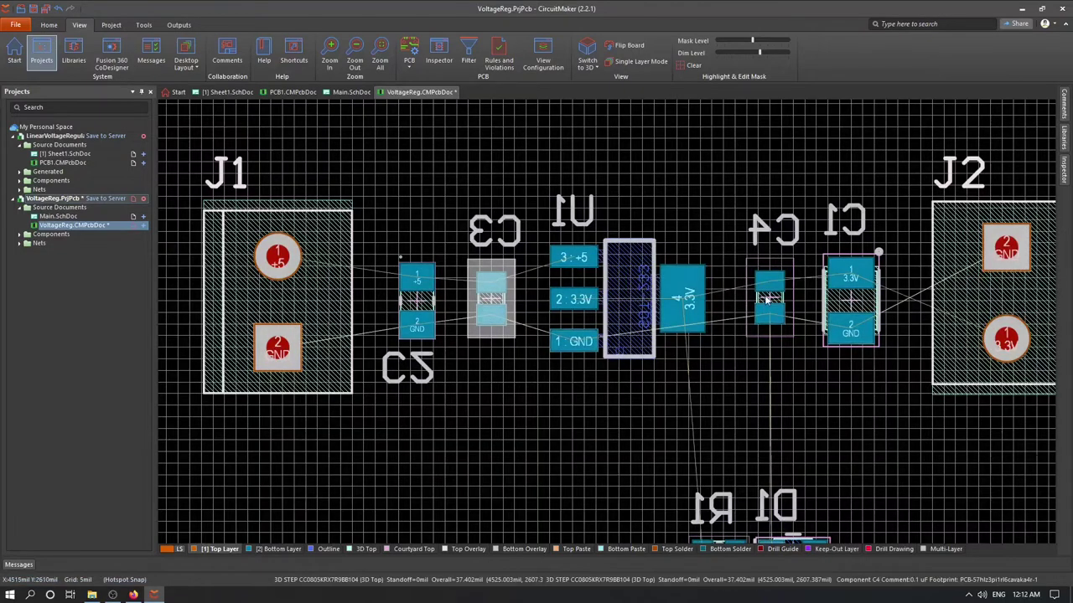
drag(766, 299, 760, 301)
drag(853, 306, 848, 306)
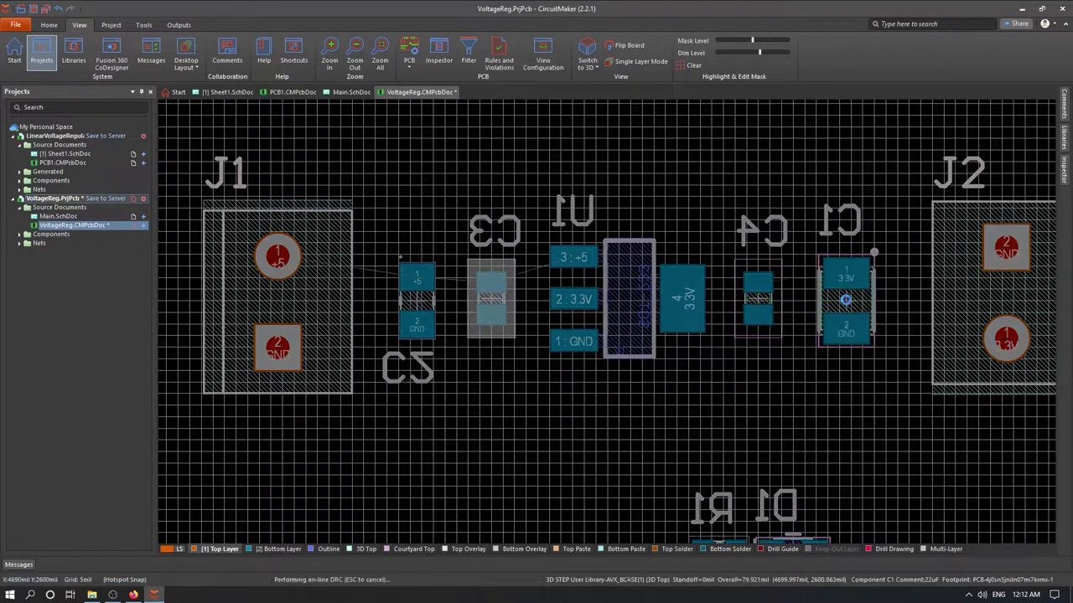
drag(1006, 295, 997, 298)
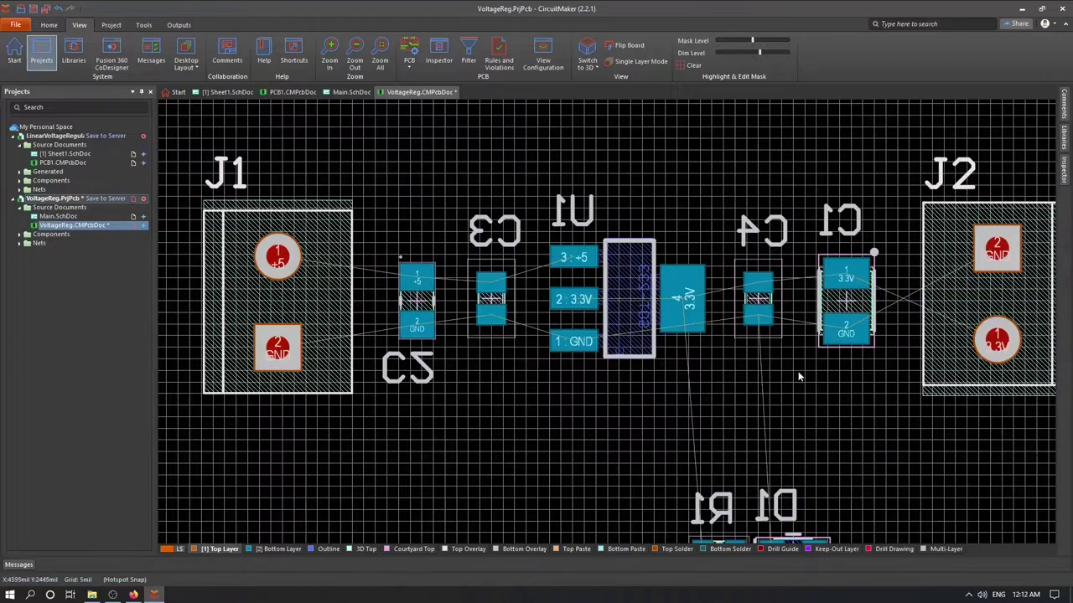
- Move R1 and D1 directly below C4 and C1, with their designators at the outer ends of the pair
scroll(710, 385, down, 4)
drag(718, 417, 698, 245)
click(756, 205)
drag(811, 419, 813, 238)
drag(814, 201, 898, 243)
key(x)
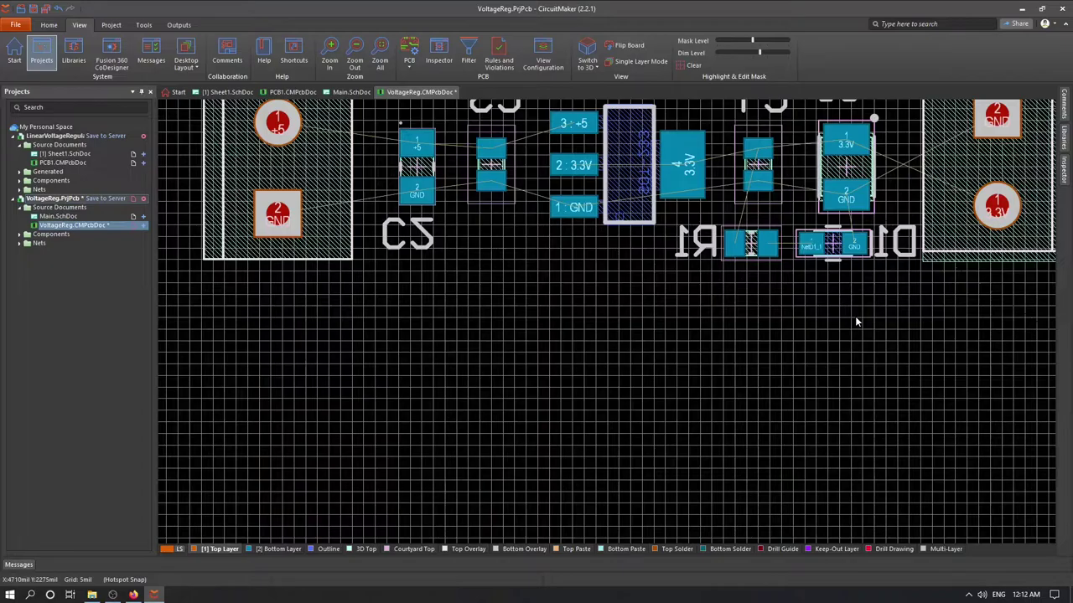
- Move the J1 and J2 designators to the inner sides of their connectors, near the connectors' upper edges
scroll(833, 297, down, 2)
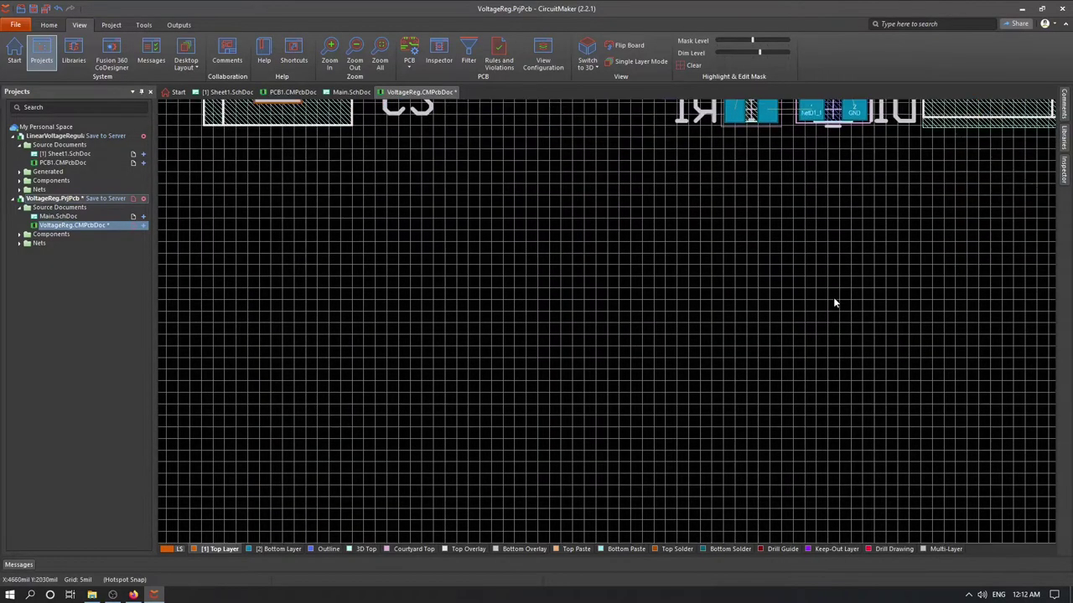
scroll(833, 296, up, 2)
ctrl+scroll(831, 301, down, 1)
ctrl+scroll(947, 341, down, 1)
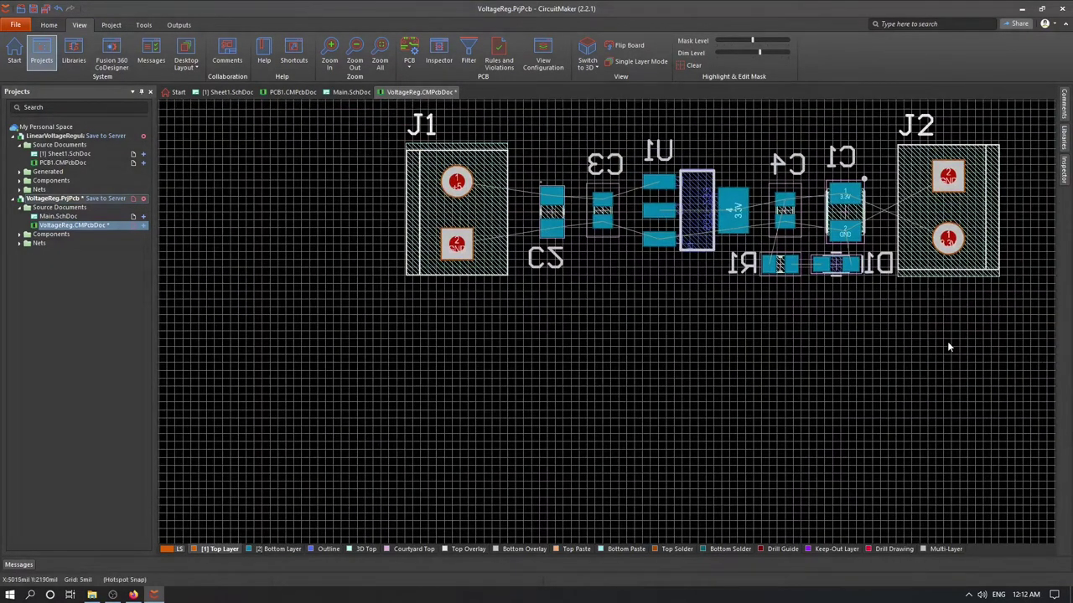
ctrl+scroll(947, 341, up, 2)
ctrl+scroll(947, 341, down, 3)
ctrl+scroll(948, 341, up, 1)
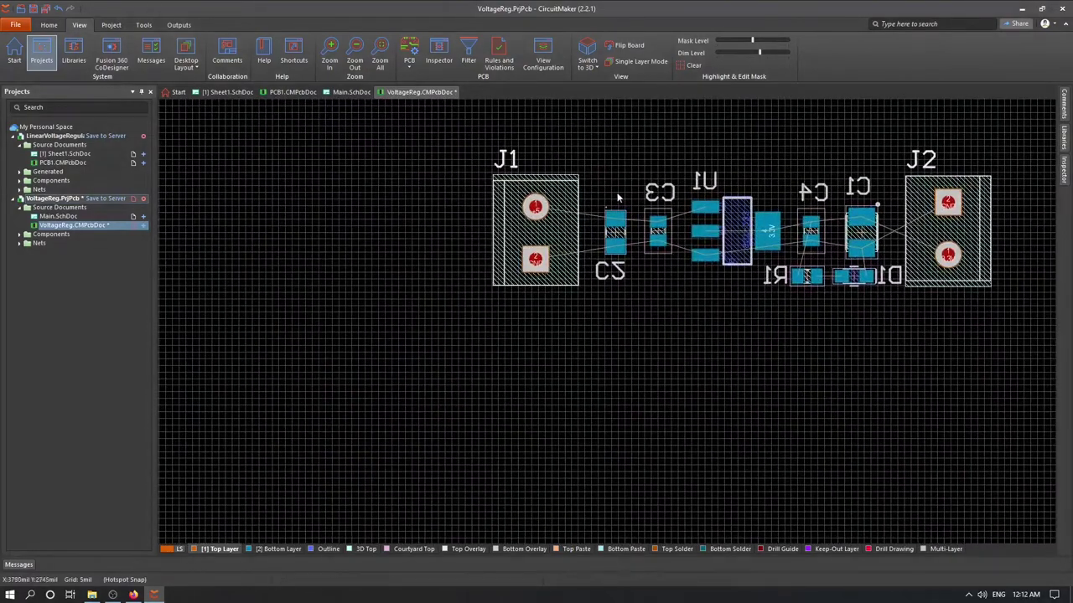
drag(518, 169, 606, 196)
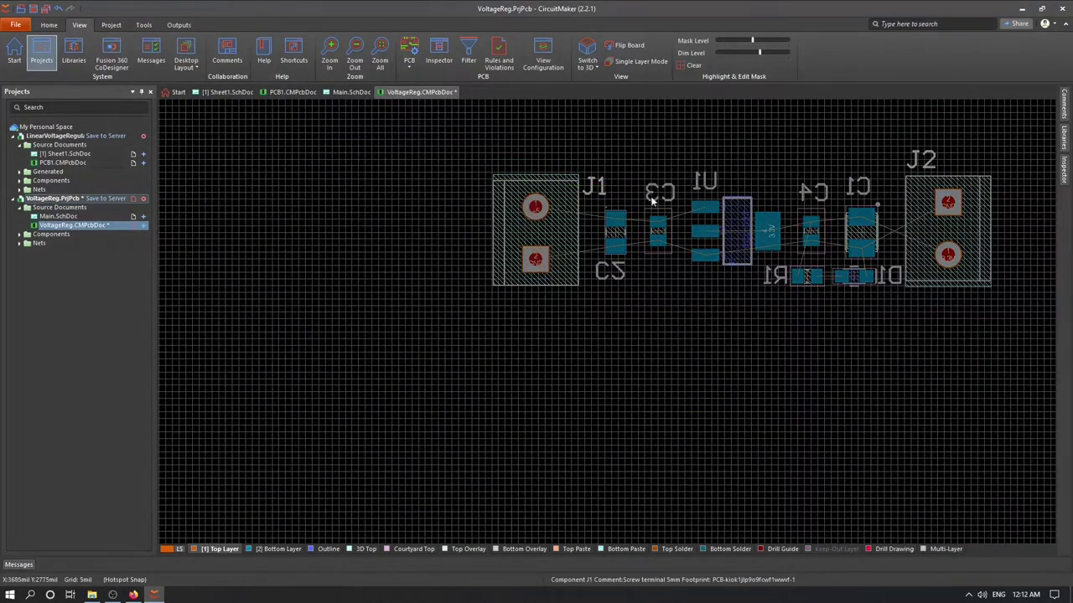
drag(922, 159, 890, 186)
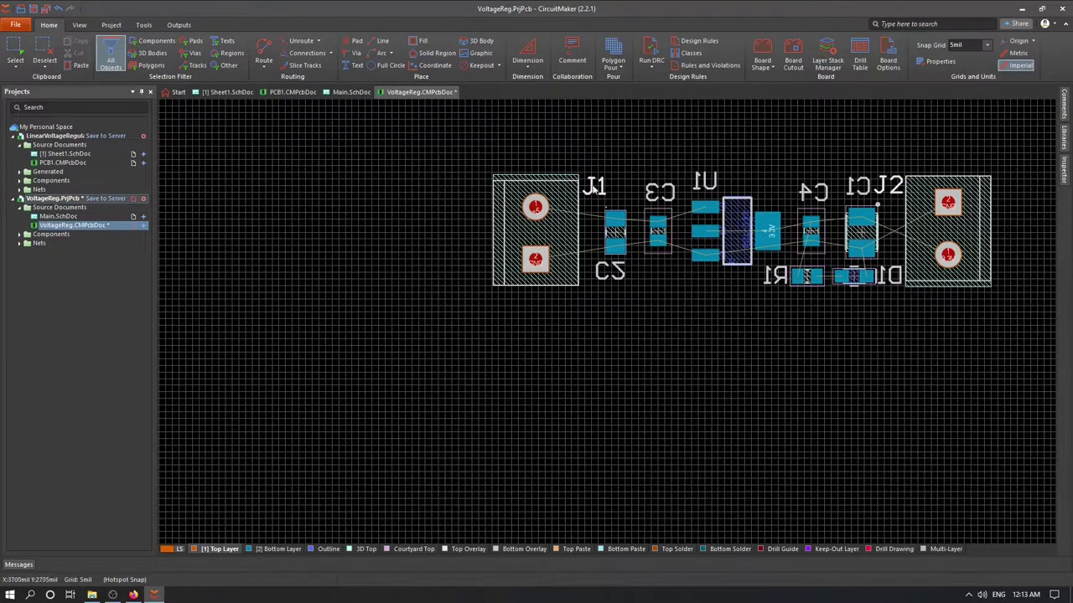
- Start redefining the board shape and draw its upper edge from just outside J1's corner to X 5200 mil, Y 2850 mil past J2
click(759, 67)
click(759, 67)
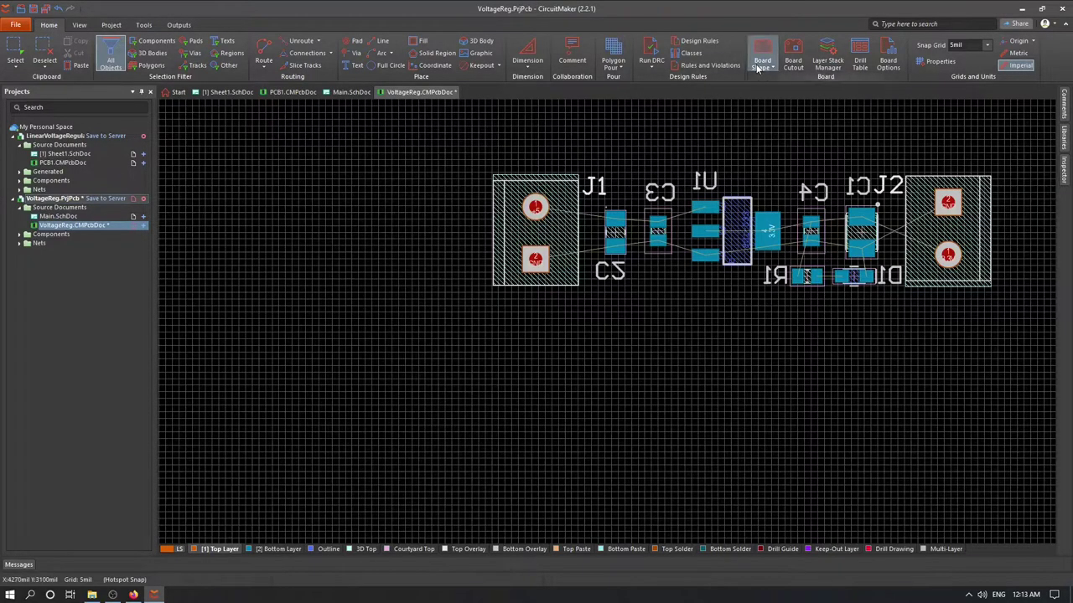
ctrl+scroll(687, 401, up, 1)
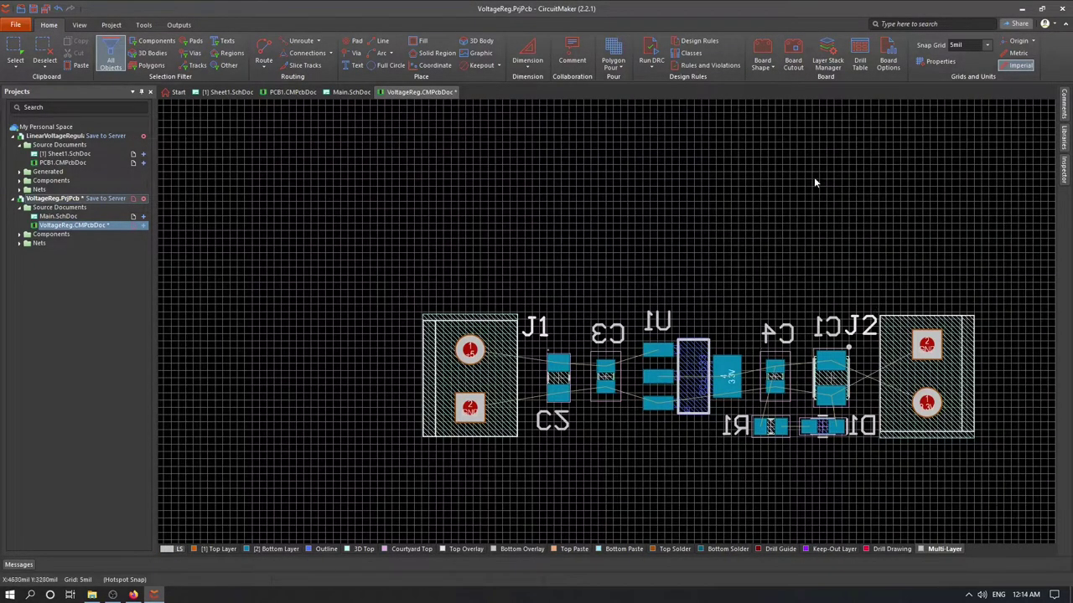
ctrl+scroll(432, 331, up, 5)
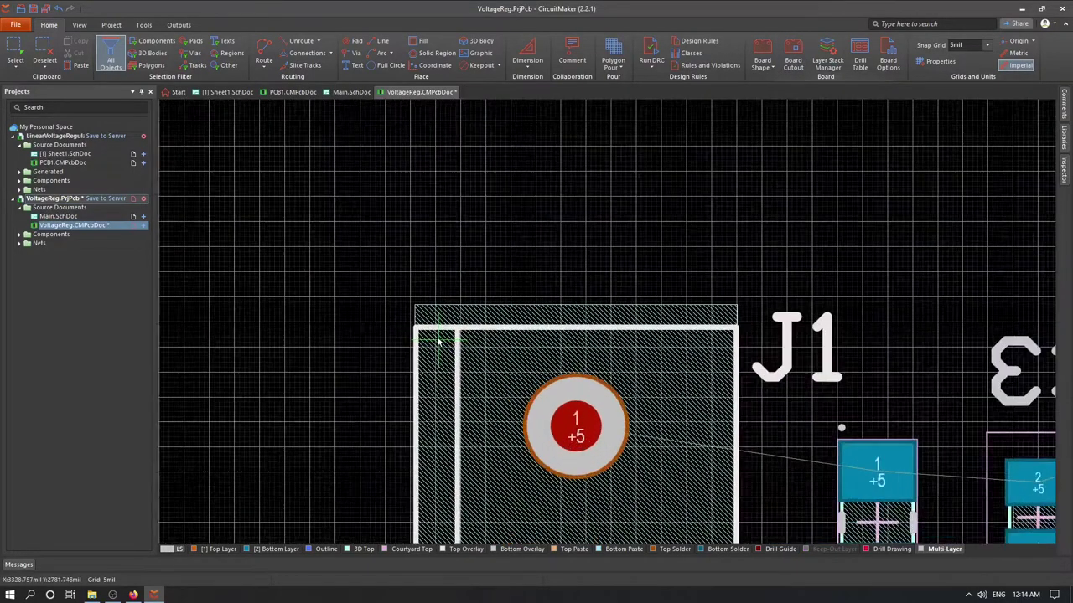
ctrl+scroll(436, 341, up, 1)
ctrl+scroll(495, 257, down, 5)
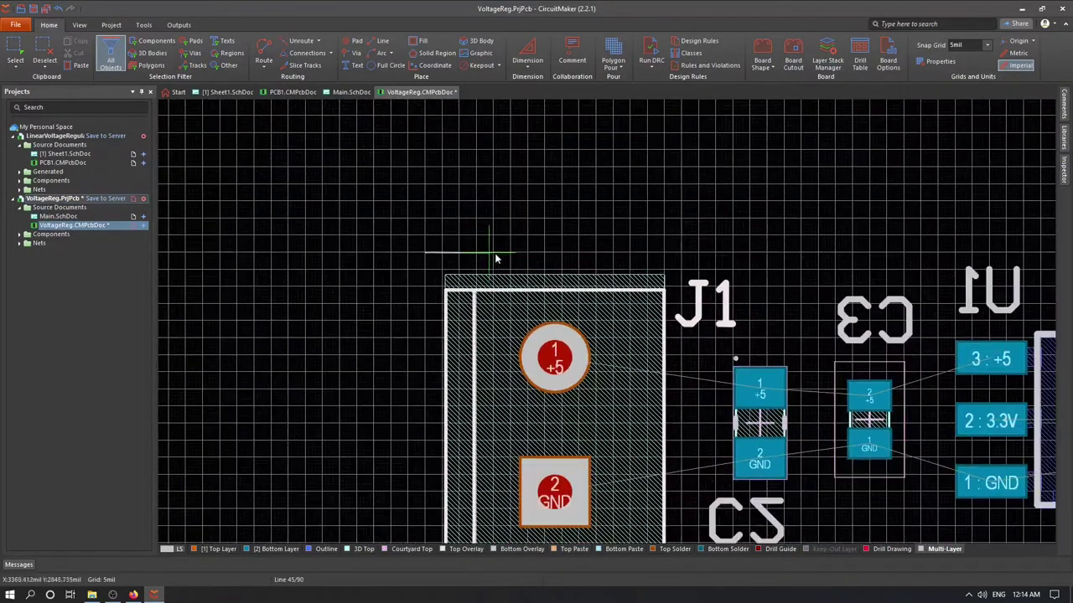
scroll(701, 244, down, 3)
scroll(962, 232, up, 2)
ctrl+scroll(961, 232, down, 2)
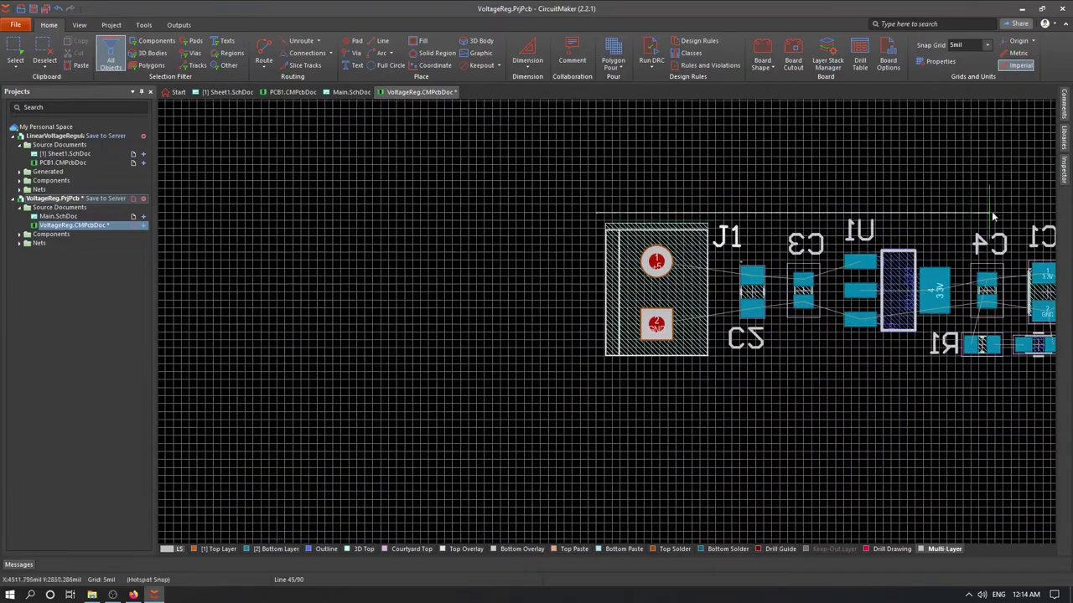
scroll(972, 218, down, 1)
shift+scroll(633, 204, right, 3)
shift+scroll(634, 204, right, 3)
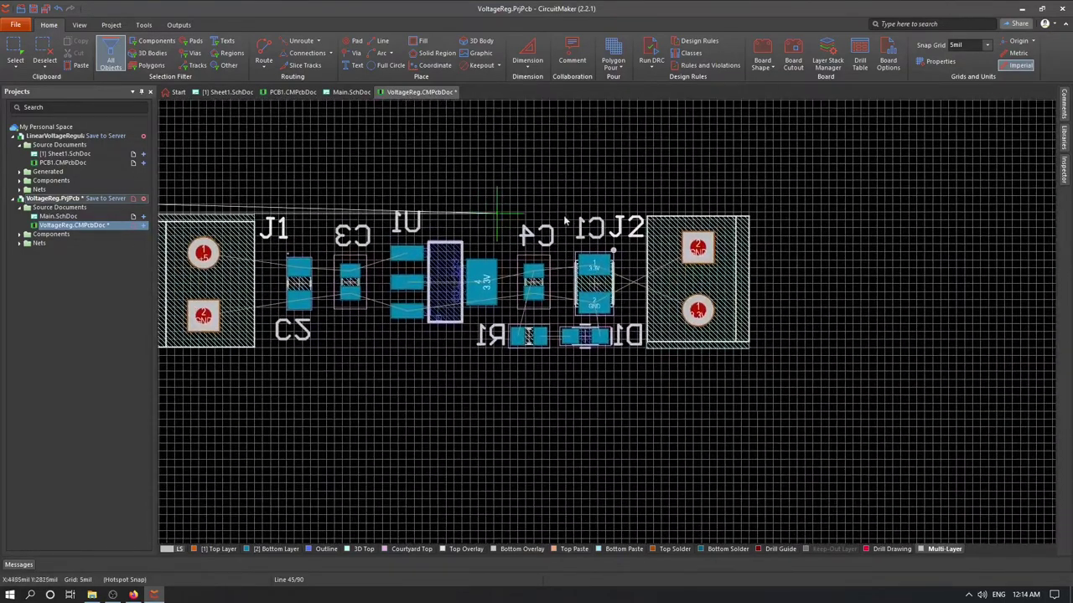
ctrl+scroll(727, 195, up, 1)
ctrl+scroll(736, 212, up, 2)
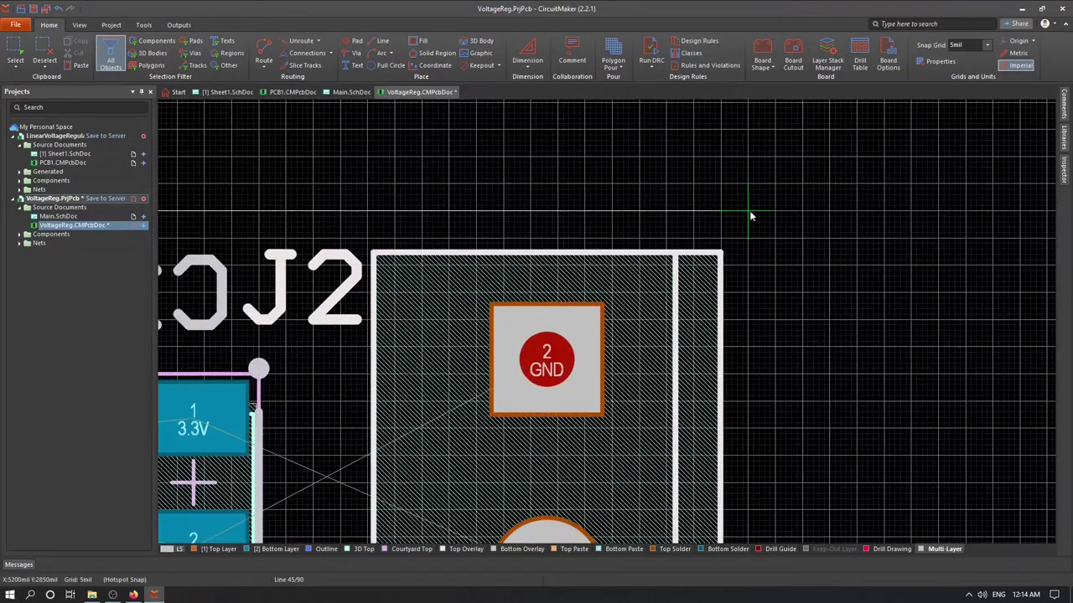
- Draw the board outline's side past J2 down to Y 2350 mil and its lower edge back toward J1
key(space)
scroll(750, 241, down, 5)
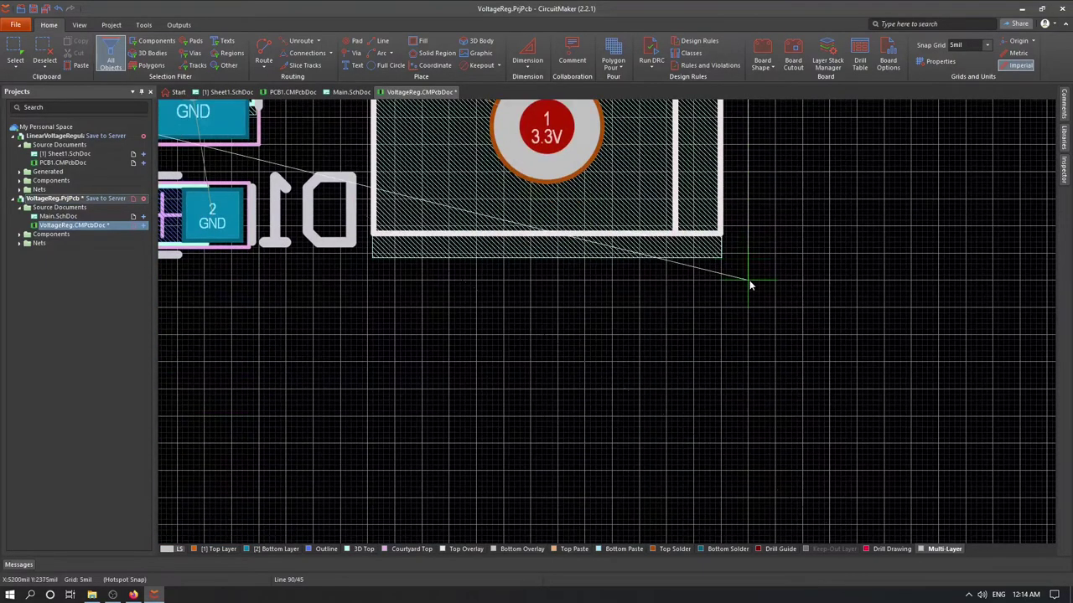
click(748, 308)
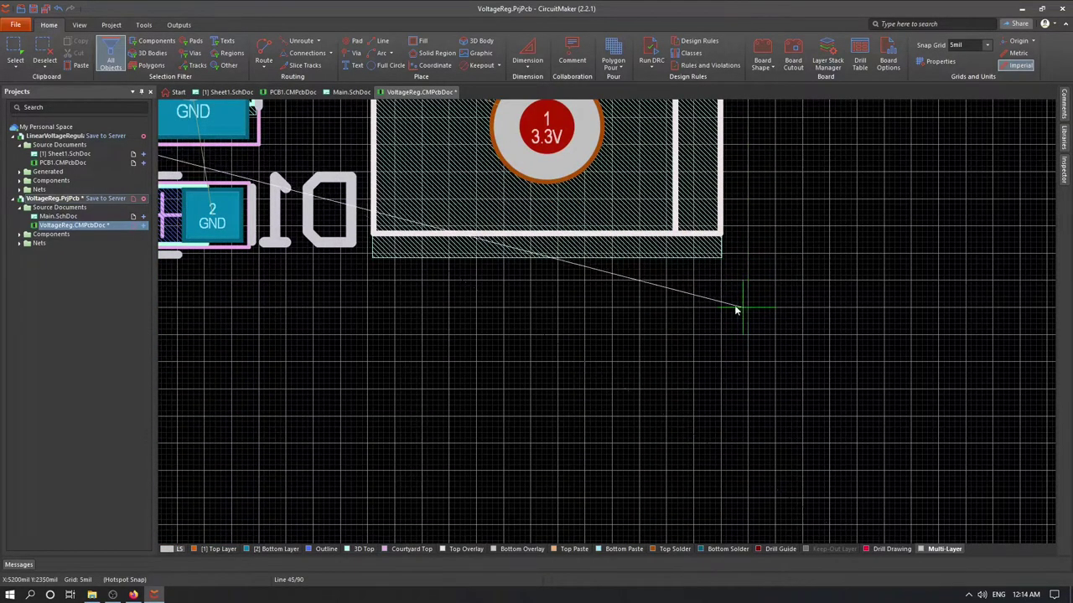
ctrl+scroll(542, 313, down, 4)
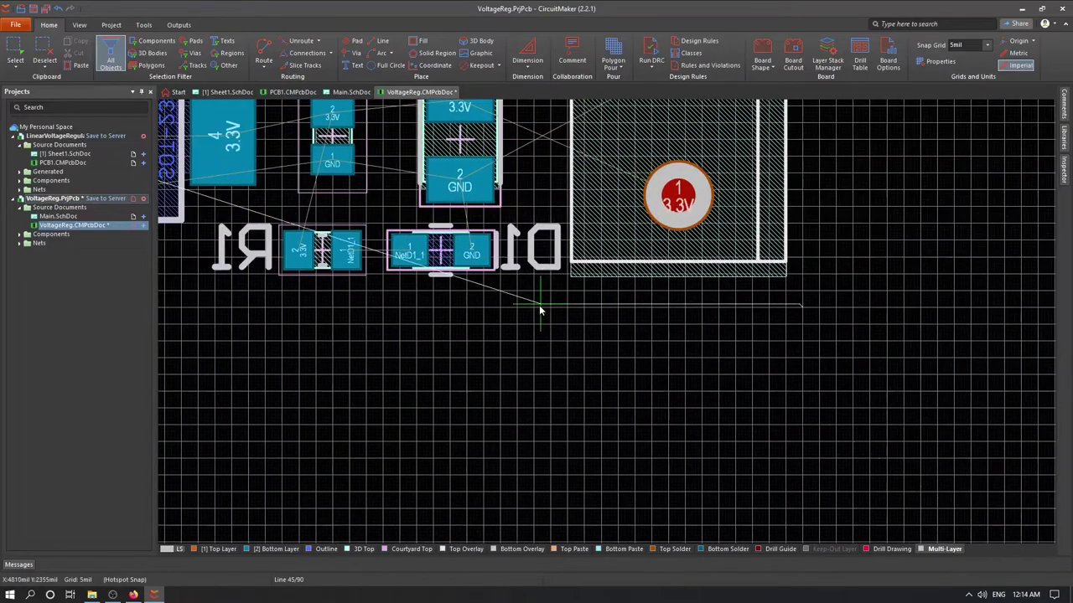
shift+scroll(536, 304, left, 15)
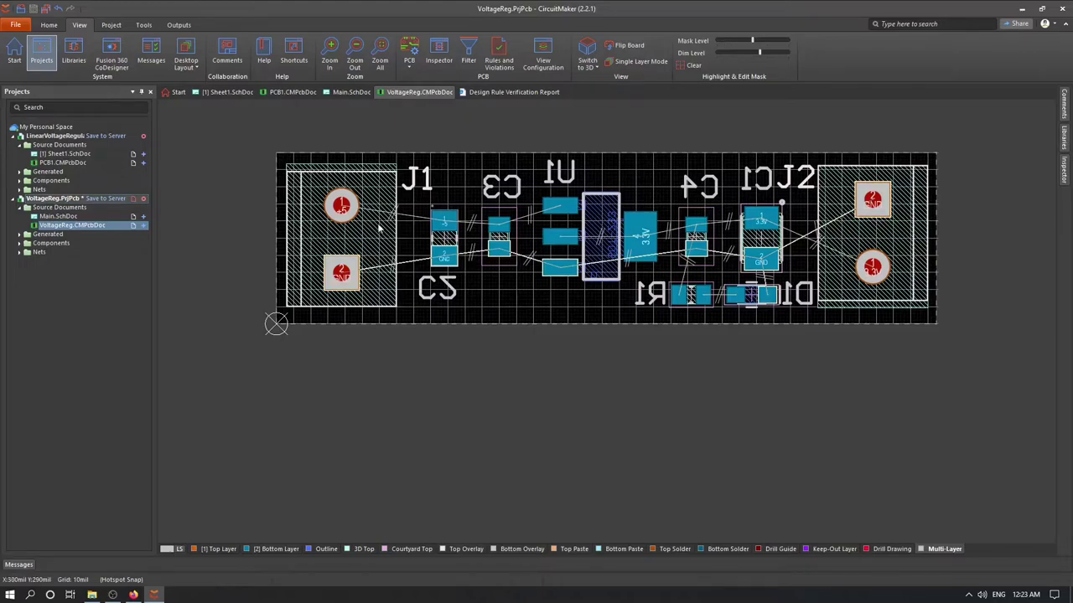
- Start a polygon pour near the board corner beside J1 and trace its first edge along the board's upper edge toward J2's corner
click(62, 27)
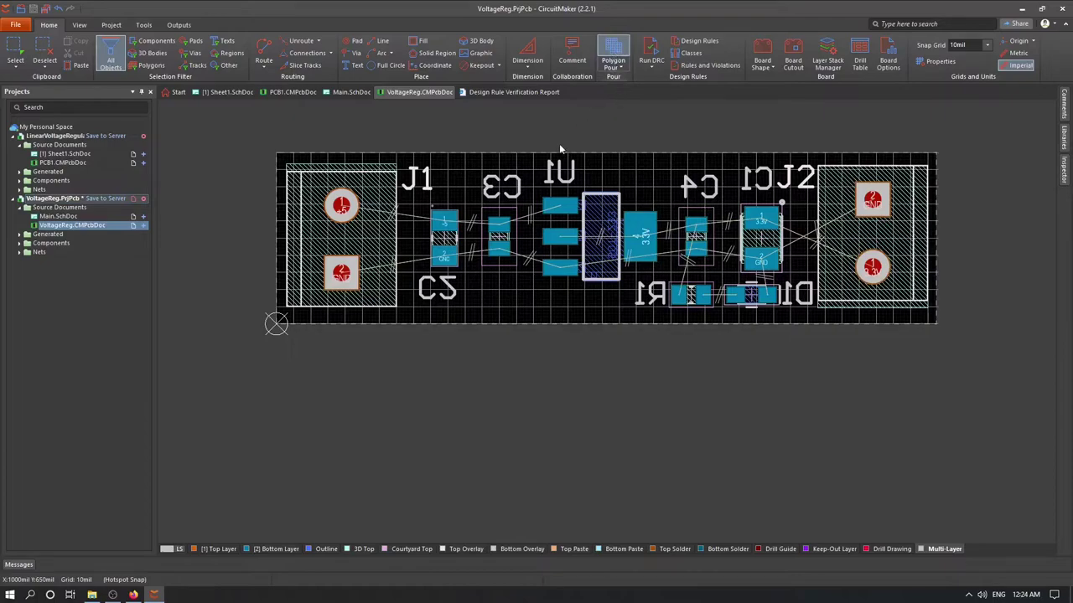
click(287, 157)
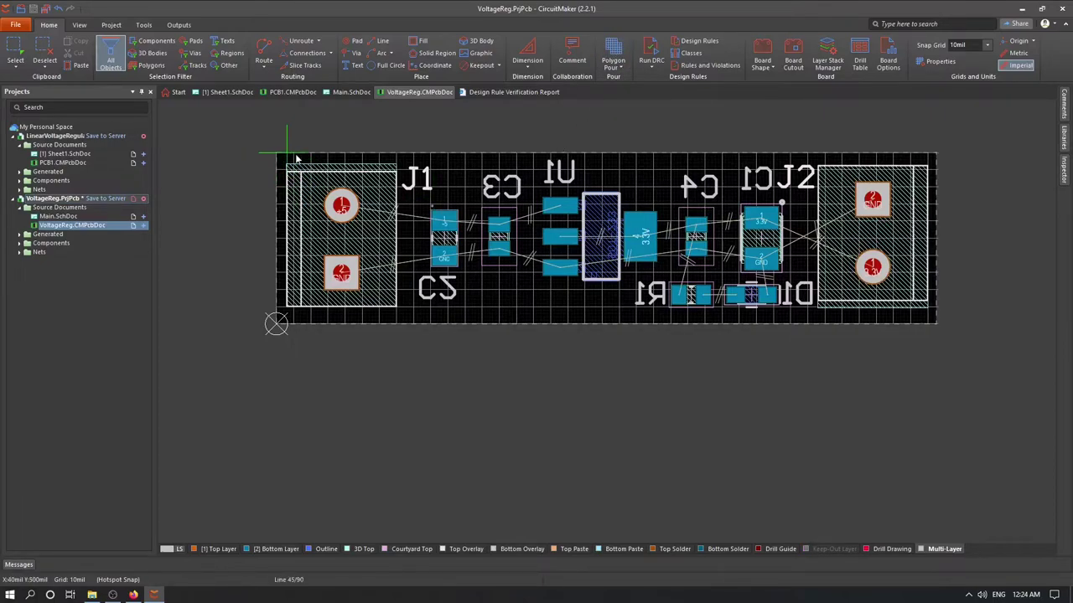
click(935, 156)
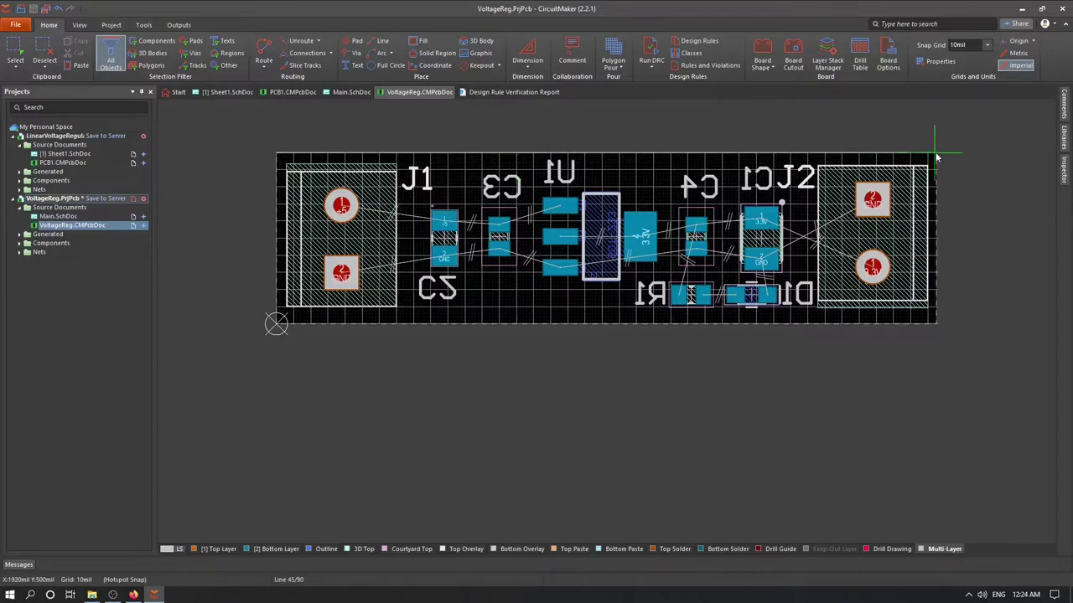
ctrl+scroll(937, 157, up, 3)
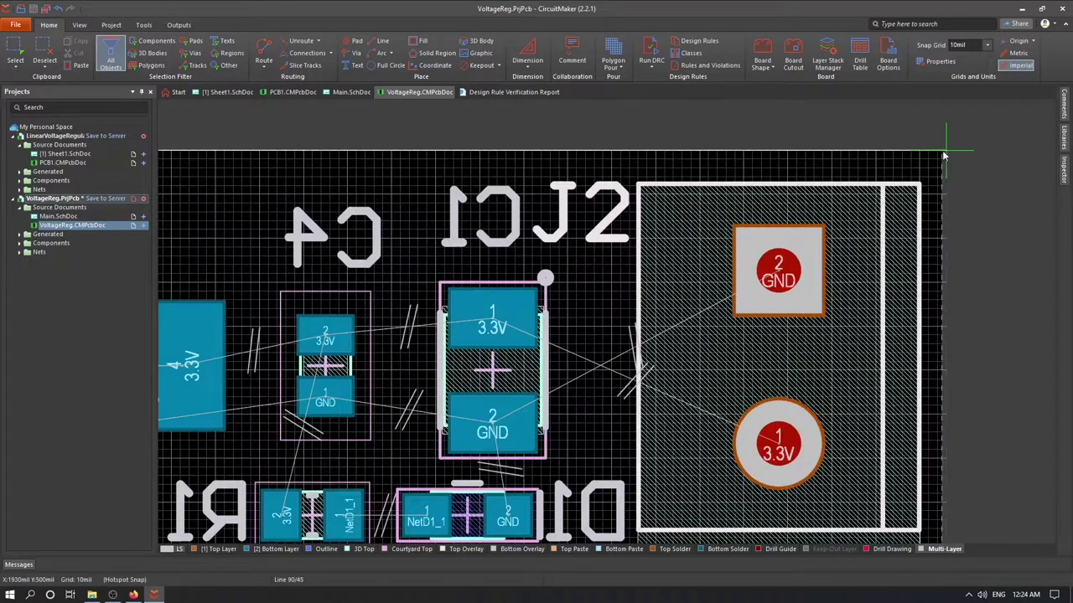
ctrl+scroll(942, 157, up, 4)
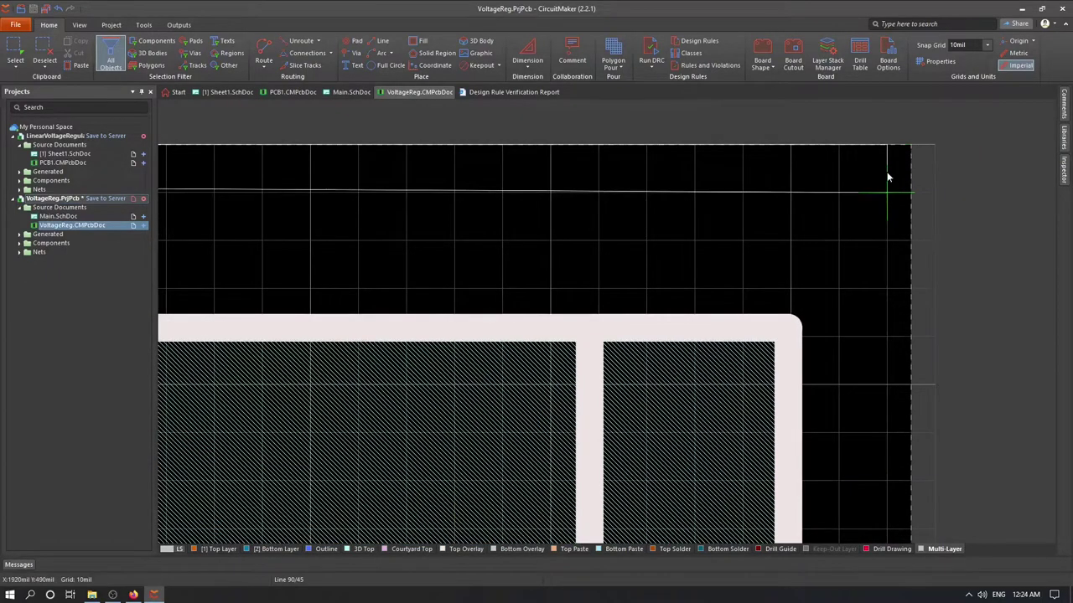
ctrl+scroll(905, 161, down, 1)
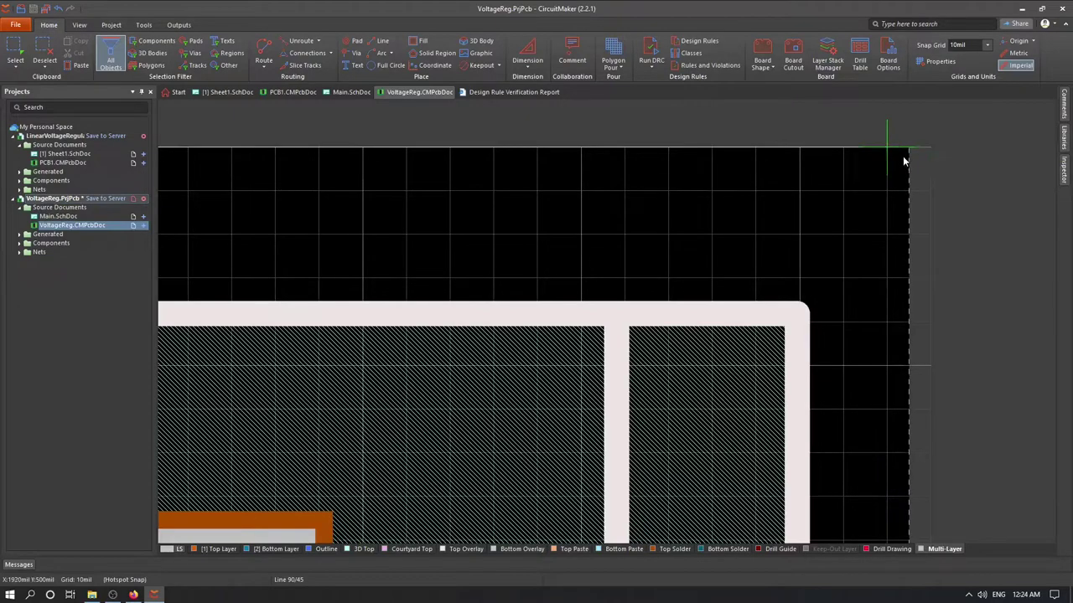
- Set the snap grid step to 5 mil so the pour outline can meet the board corner exactly
key(ctrl+g)
click(391, 202)
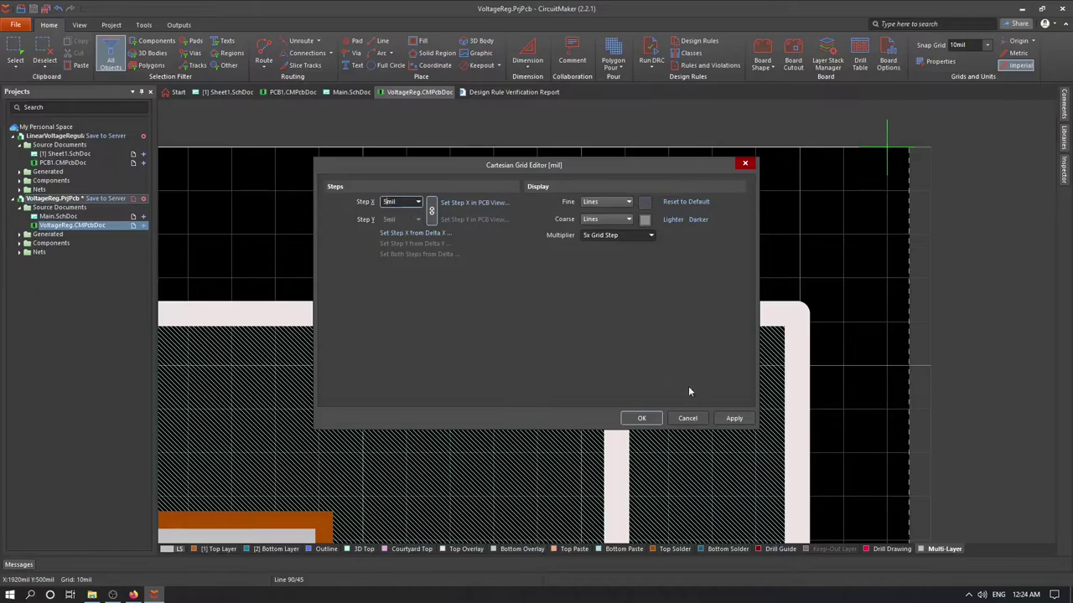
click(734, 419)
click(641, 418)
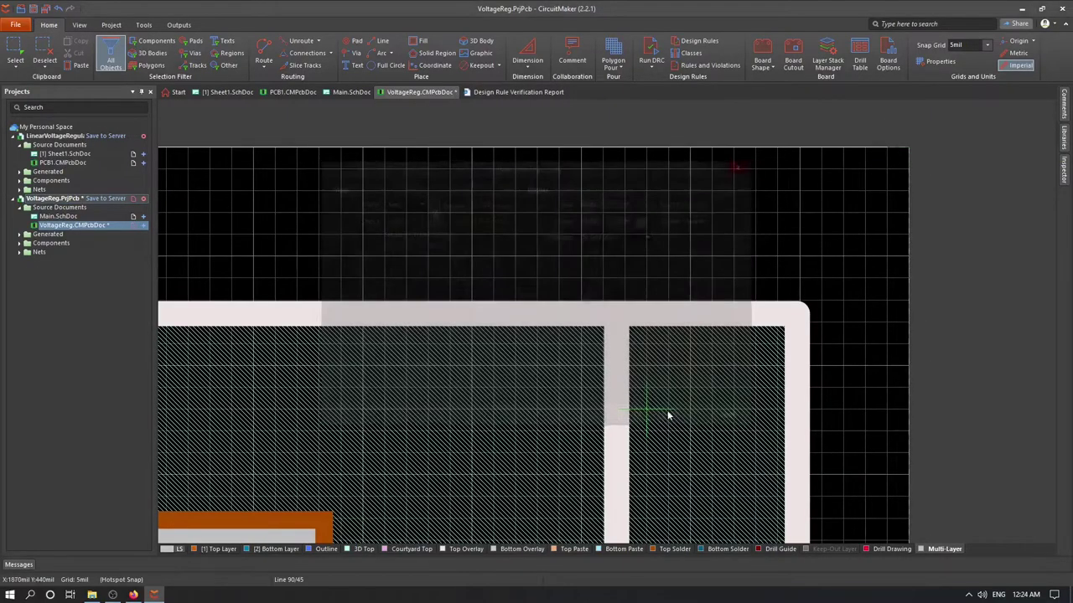
- Trace the pour outline down past J2, along the lower board edge to the origin, up beside J1, and close it
scroll(907, 201, down, 3)
ctrl+scroll(907, 201, down, 5)
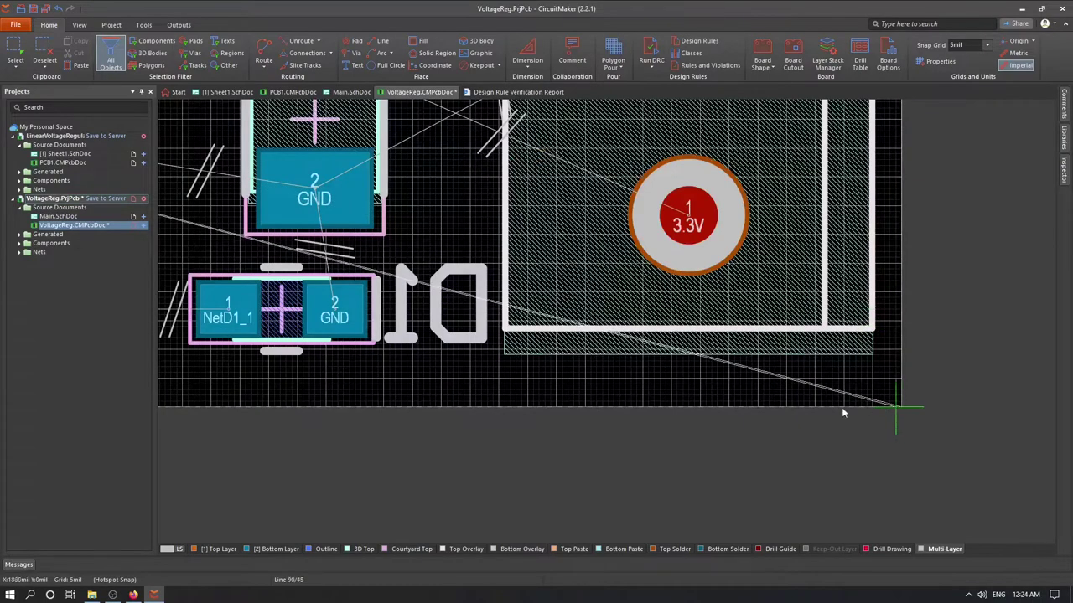
ctrl+scroll(347, 383, down, 4)
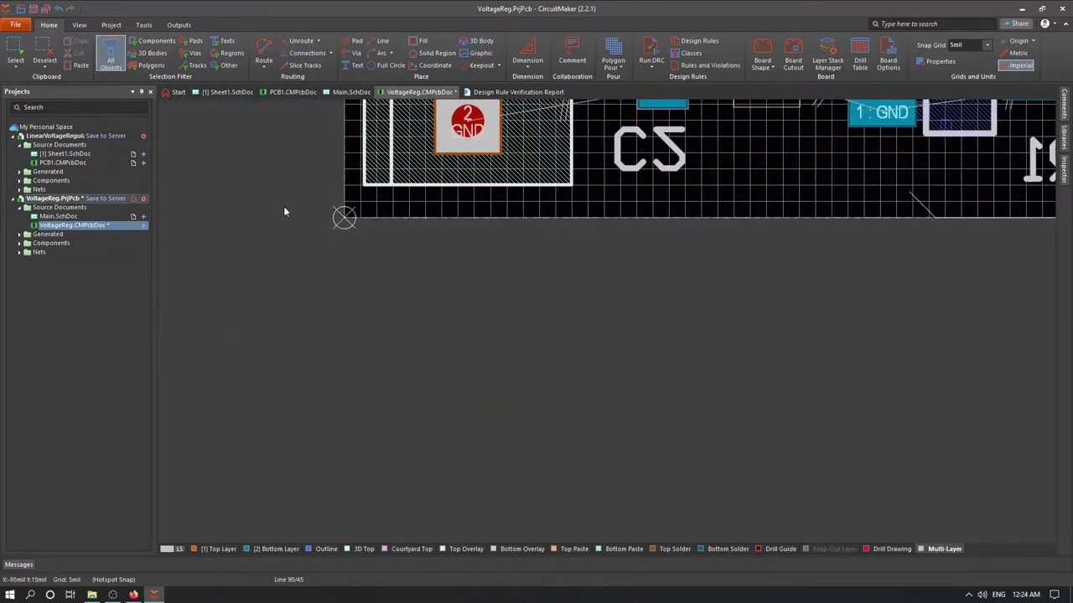
ctrl+scroll(342, 219, up, 5)
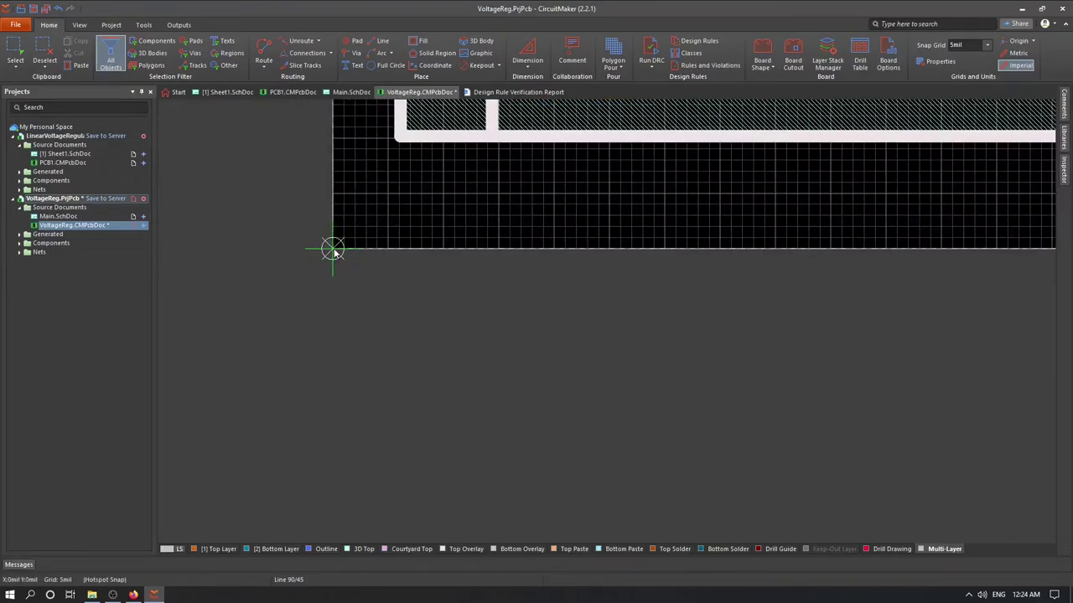
scroll(333, 249, up, 10)
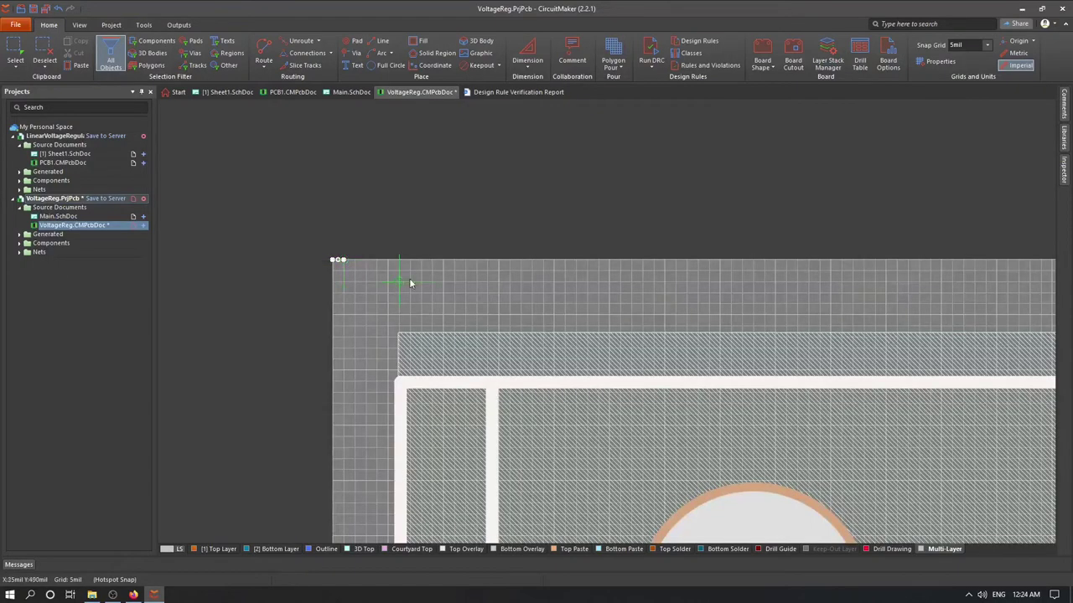
- Set the polygon pour's layer to Bottom Layer and repour it
ctrl+scroll(628, 289, down, 4)
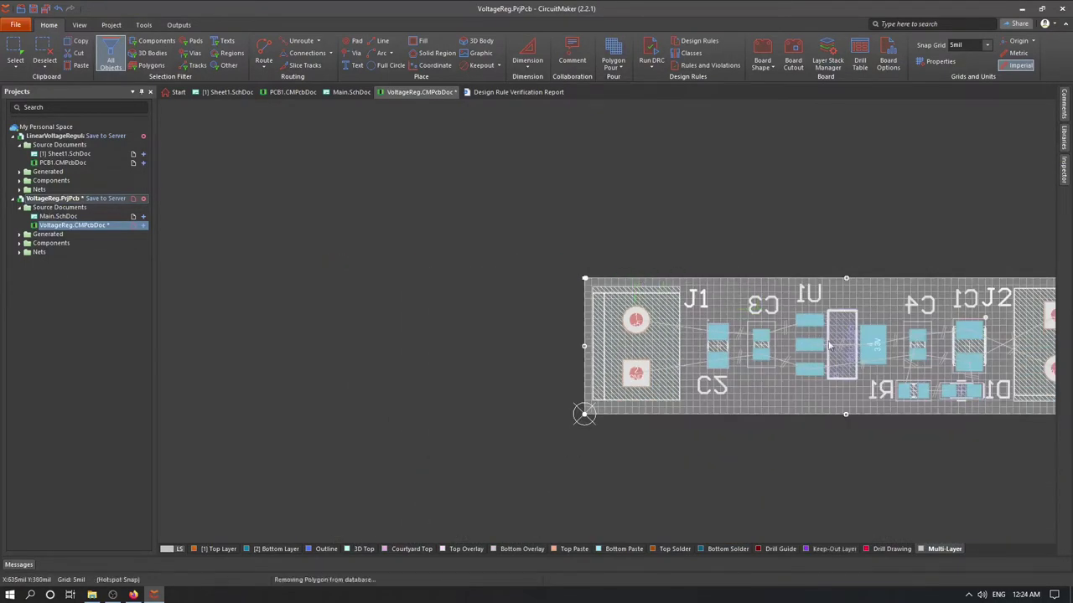
double_click(874, 299)
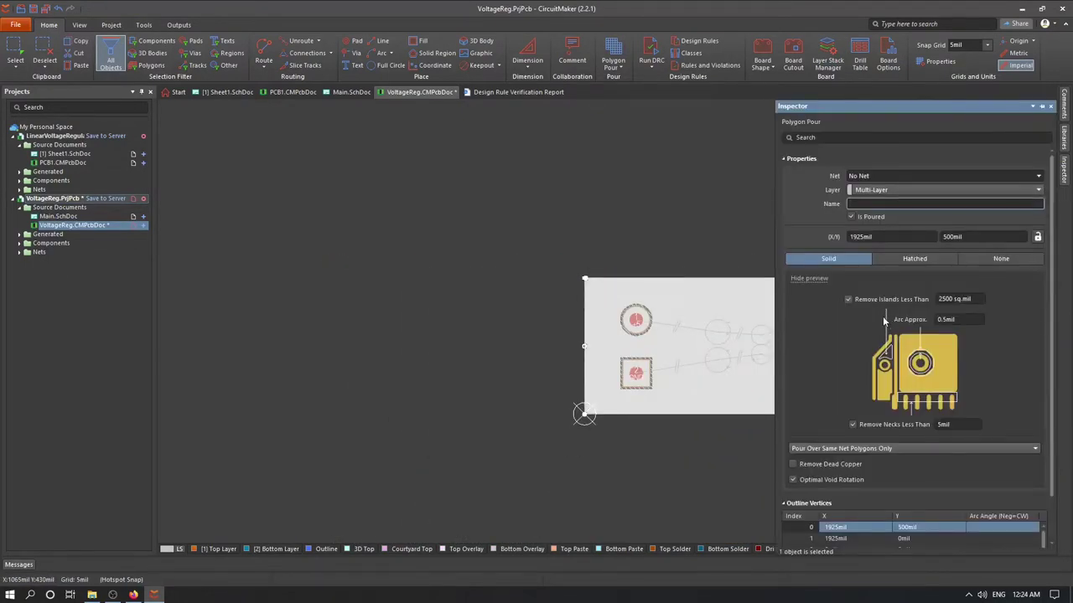
click(871, 191)
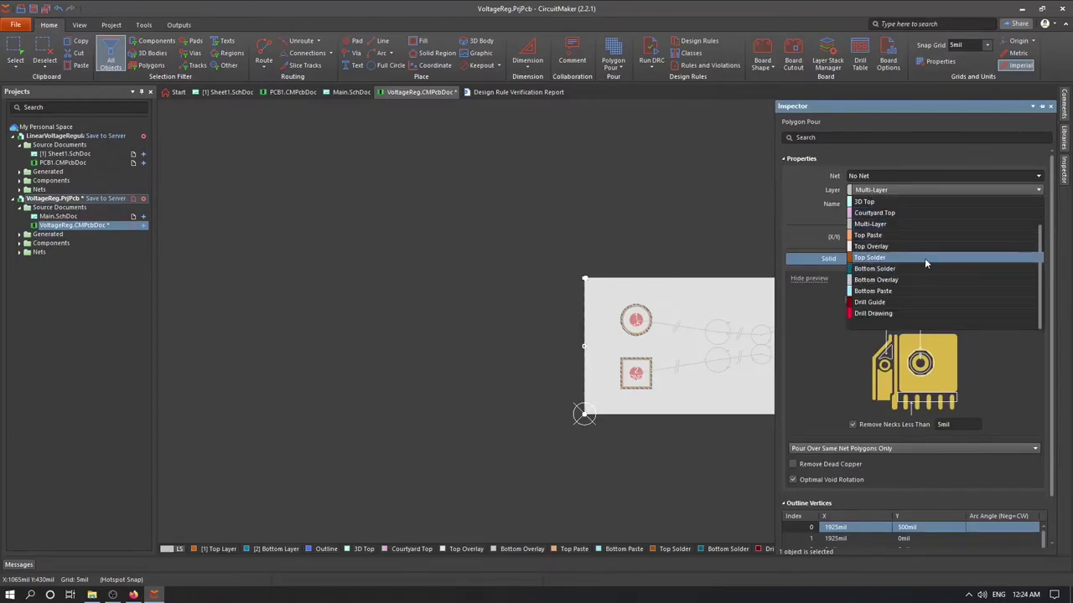
scroll(924, 258, up, 2)
click(876, 210)
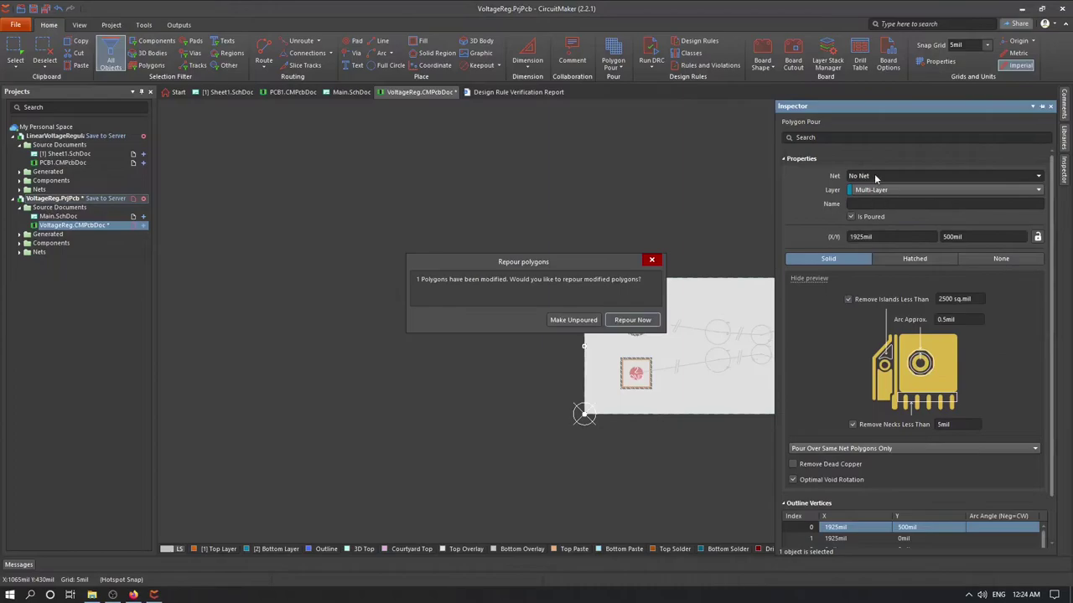
click(630, 321)
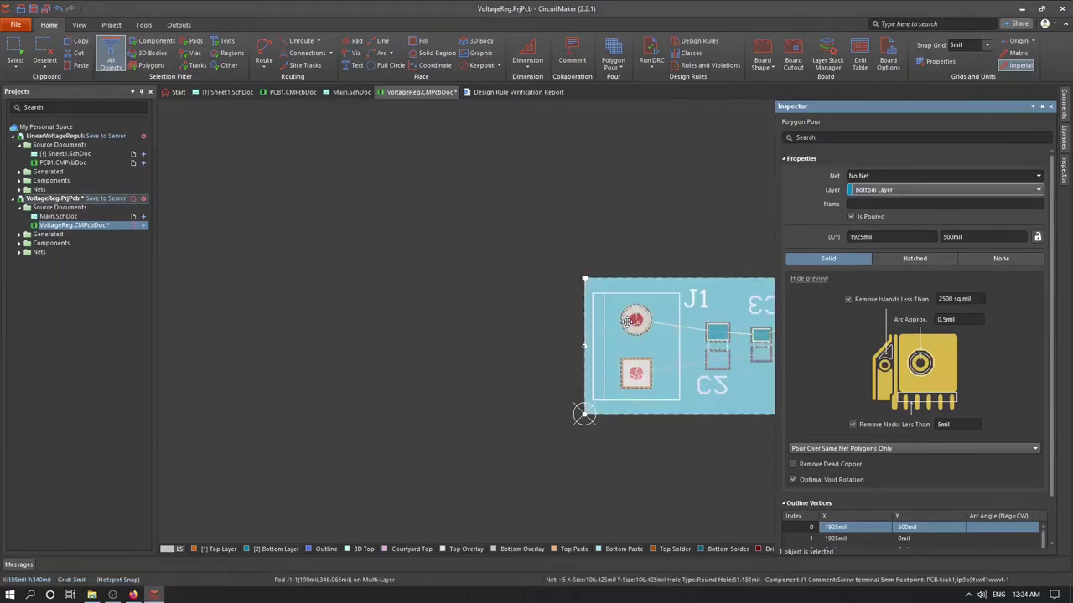
- Connect the polygon pour to the GND net, repour it and deselect it
click(1038, 177)
click(874, 220)
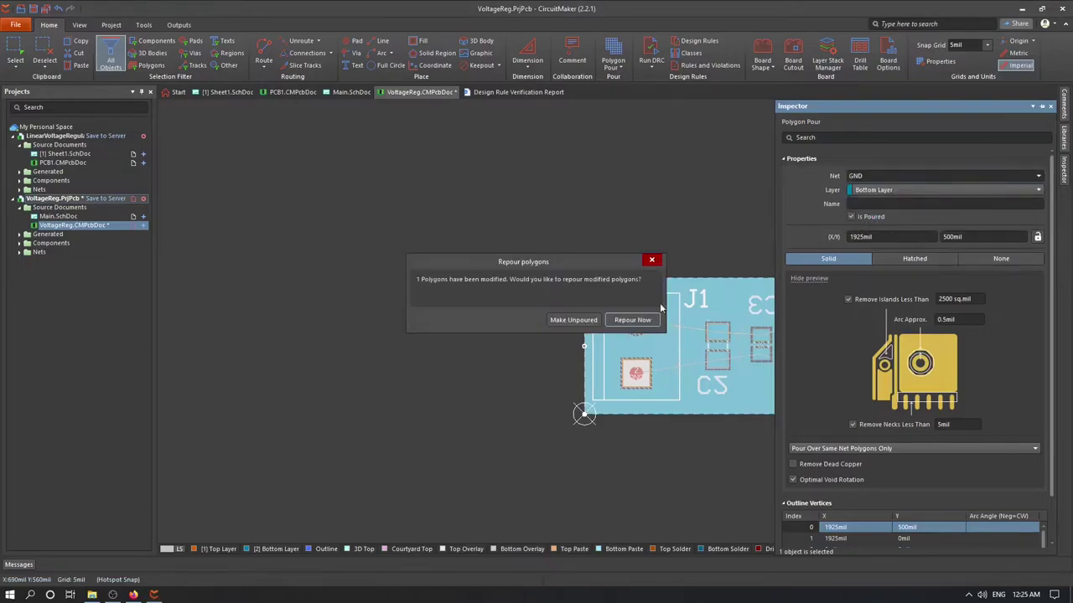
click(632, 320)
click(727, 480)
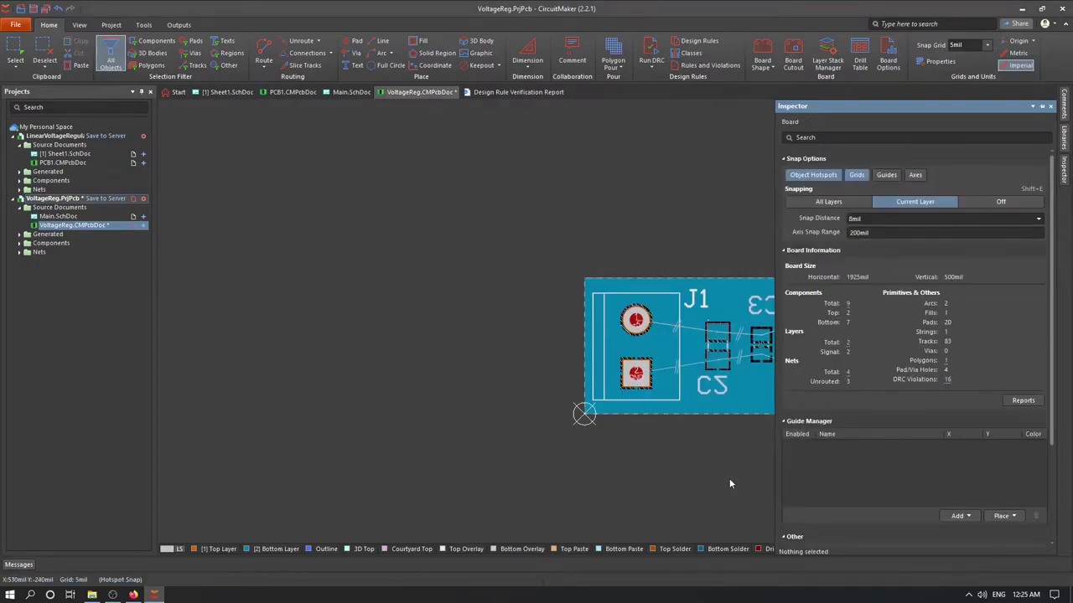
- Check the pour's connections to the GND pads and clear the design rule error markers from the board
ctrl+scroll(729, 484, up, 1)
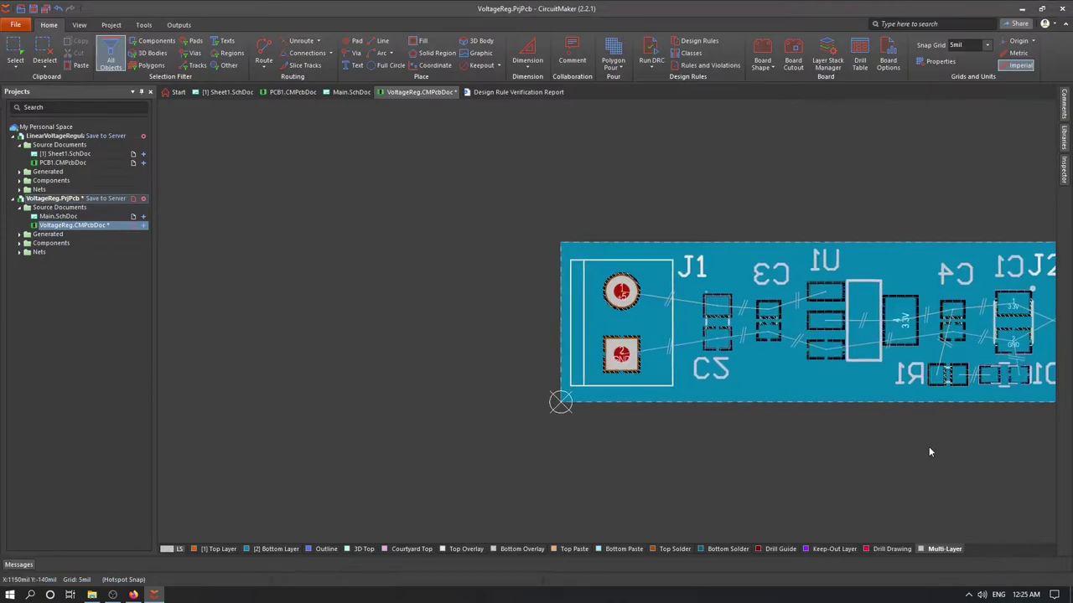
right_drag(929, 452, 725, 470)
scroll(910, 335, up, 2)
scroll(912, 391, down, 2)
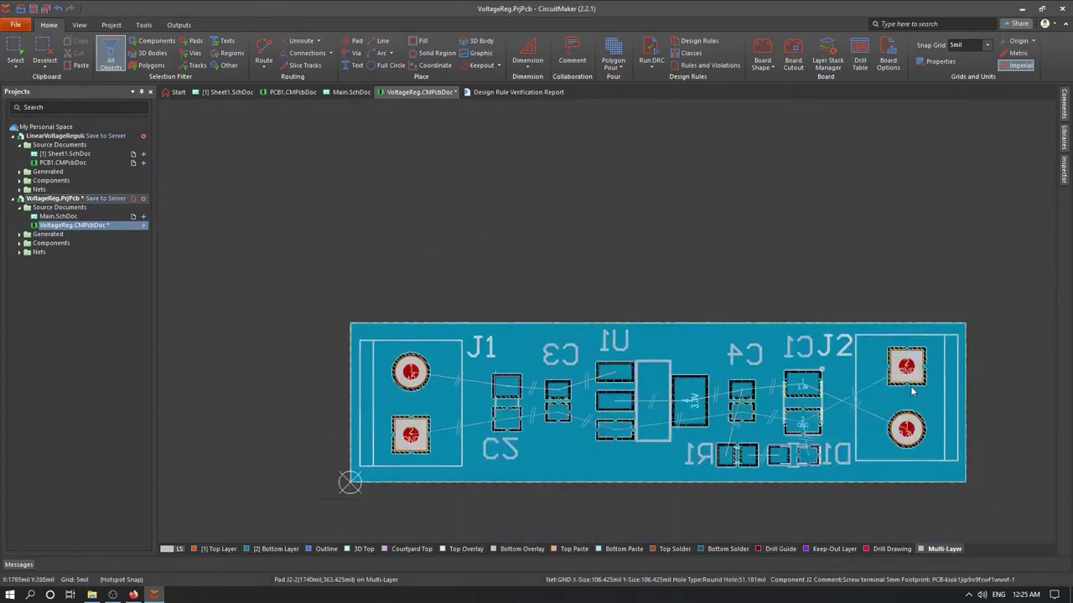
ctrl+scroll(912, 390, up, 3)
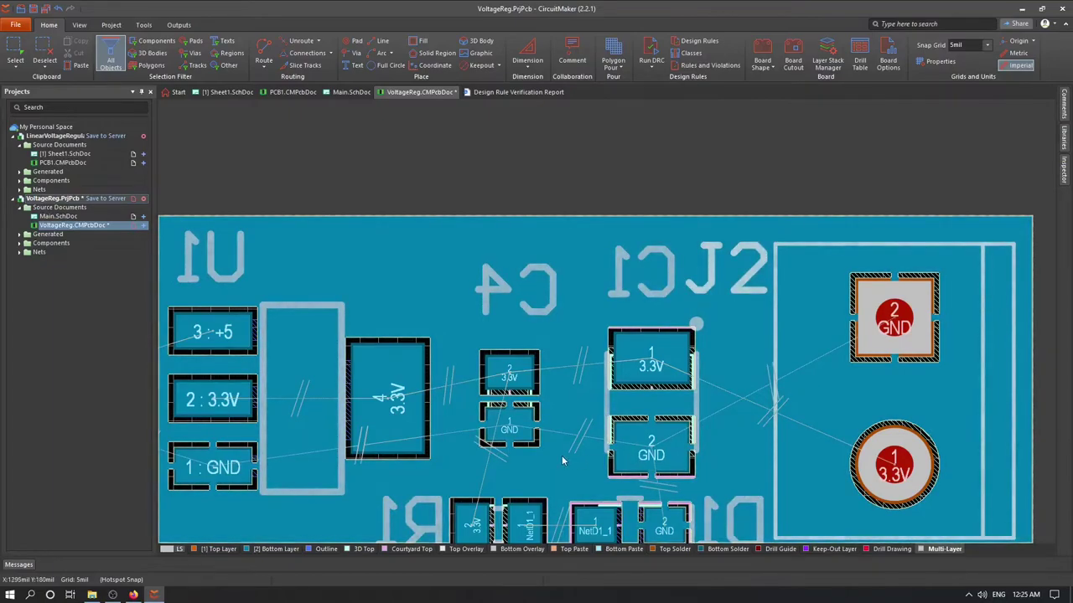
ctrl+scroll(526, 369, down, 2)
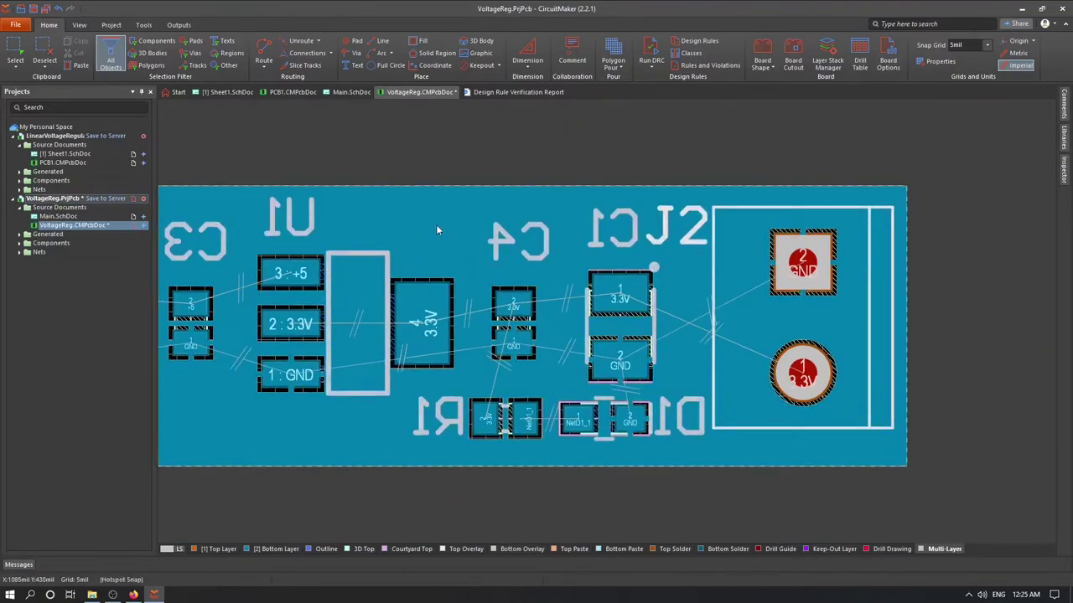
click(617, 69)
click(645, 104)
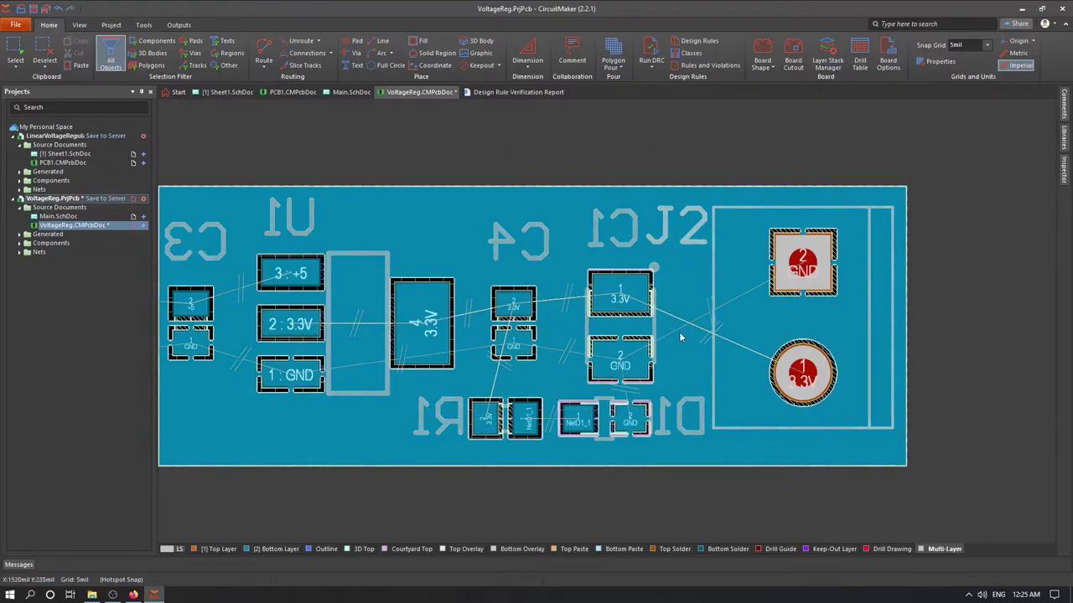
click(648, 70)
click(663, 94)
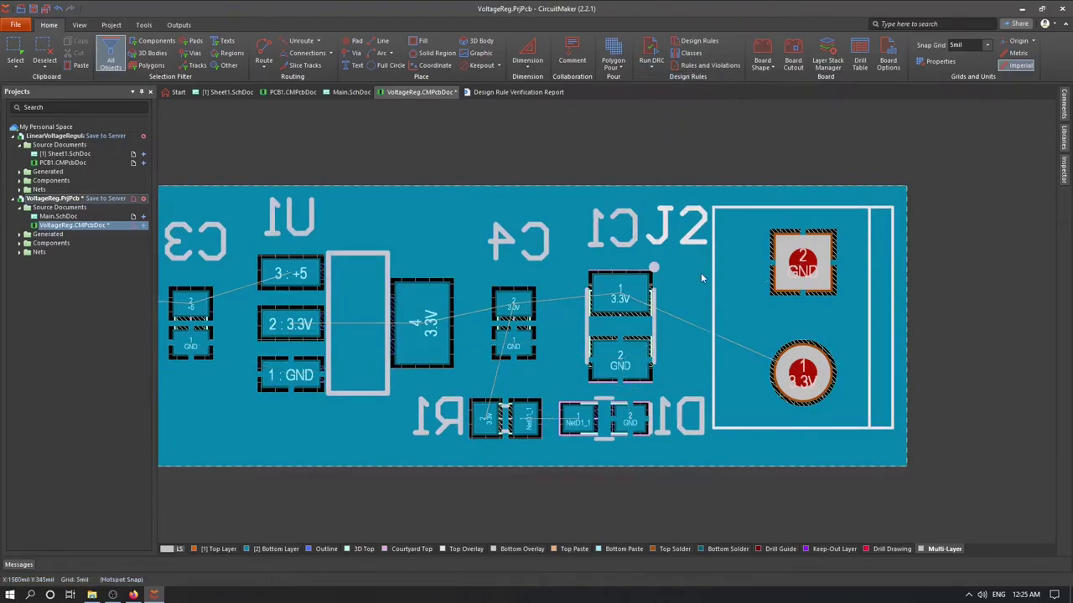
ctrl+scroll(485, 506, up, 2)
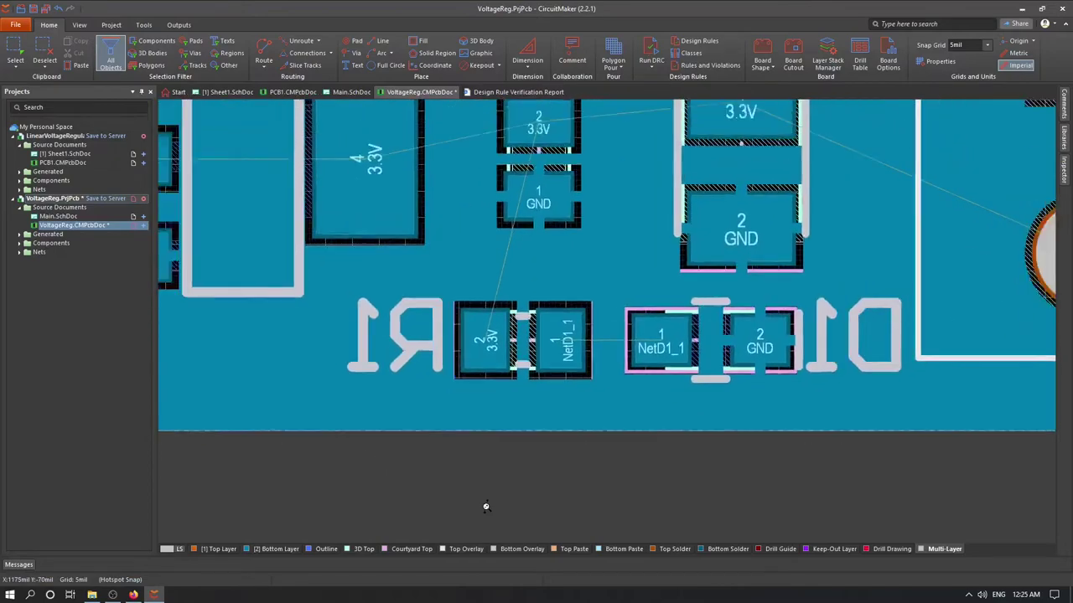
ctrl+scroll(485, 503, down, 3)
right_drag(485, 497, 764, 485)
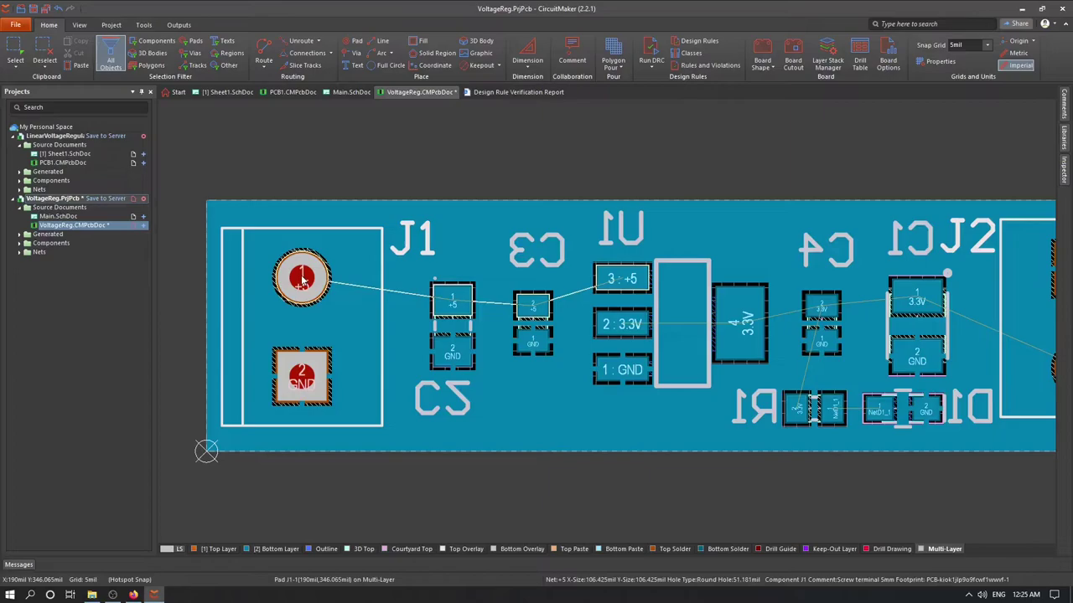
click(269, 67)
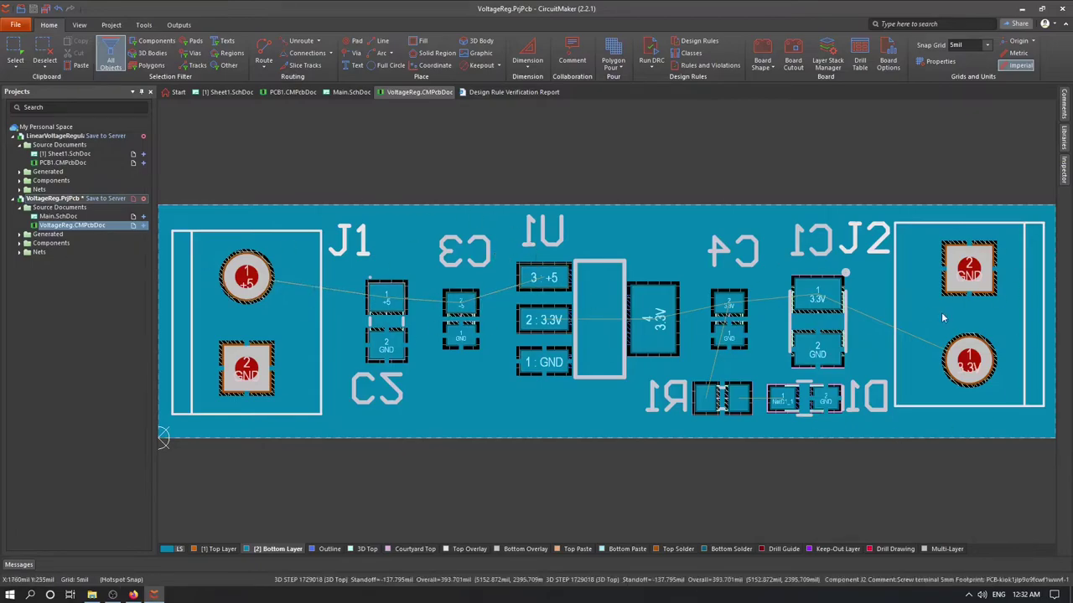
click(260, 50)
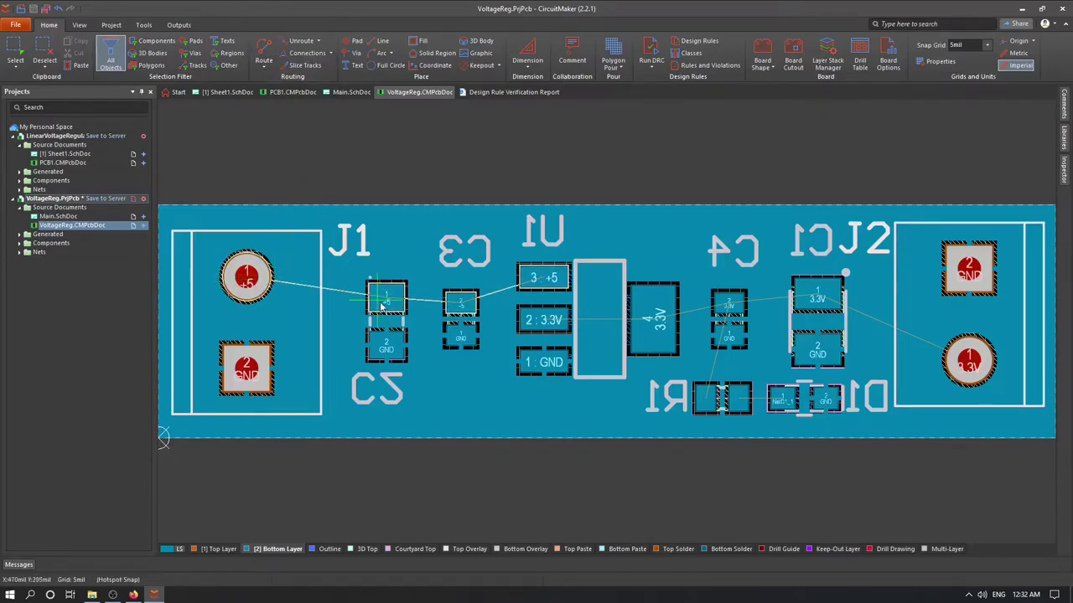
key(Escape)
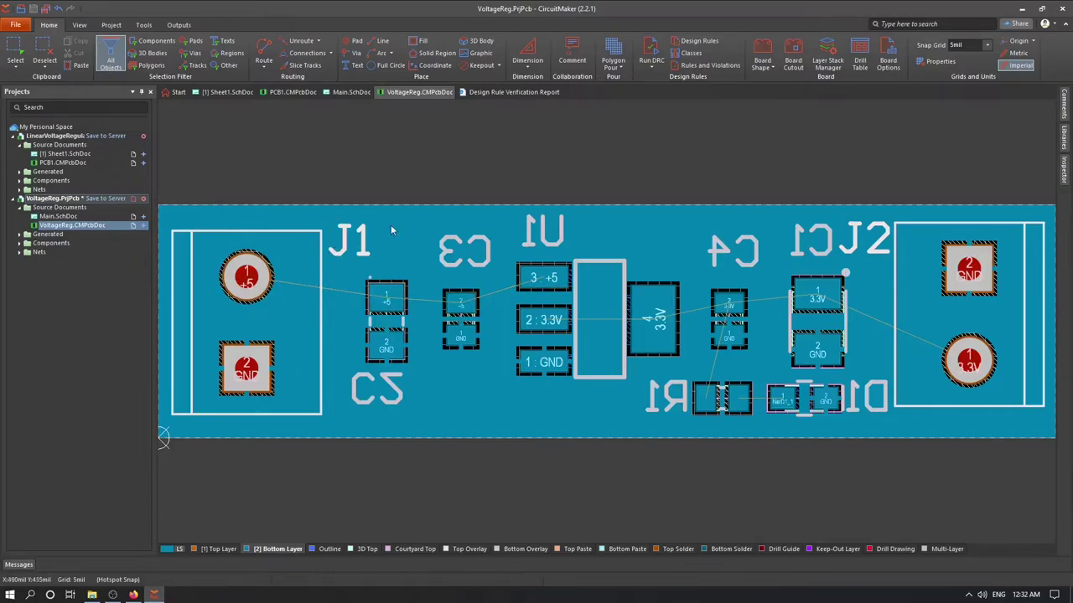
- Open the Width rule from the PCB rules list for editing
click(692, 67)
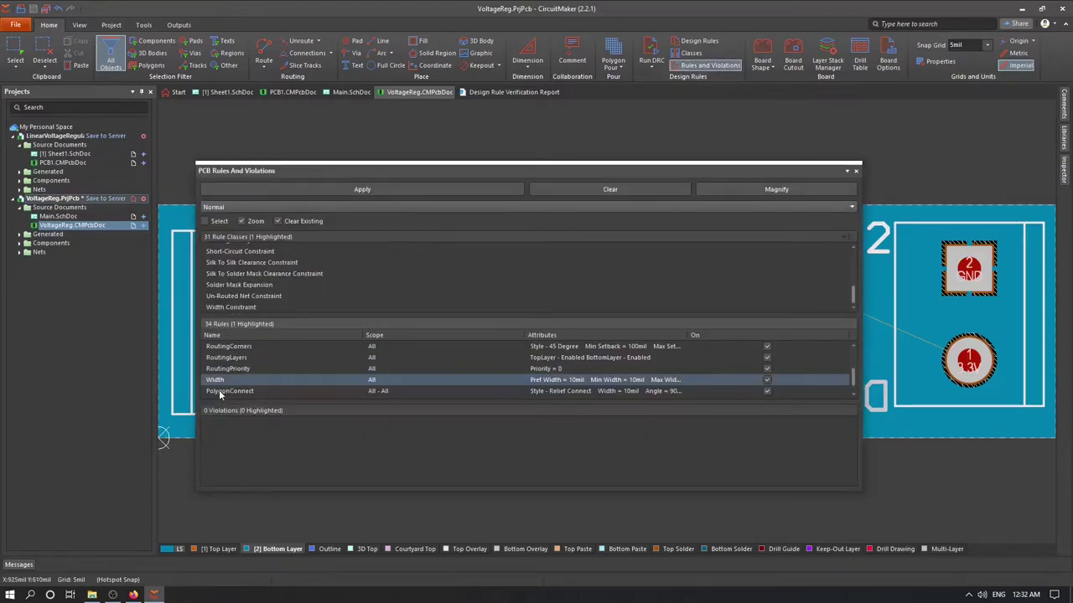
double_click(366, 381)
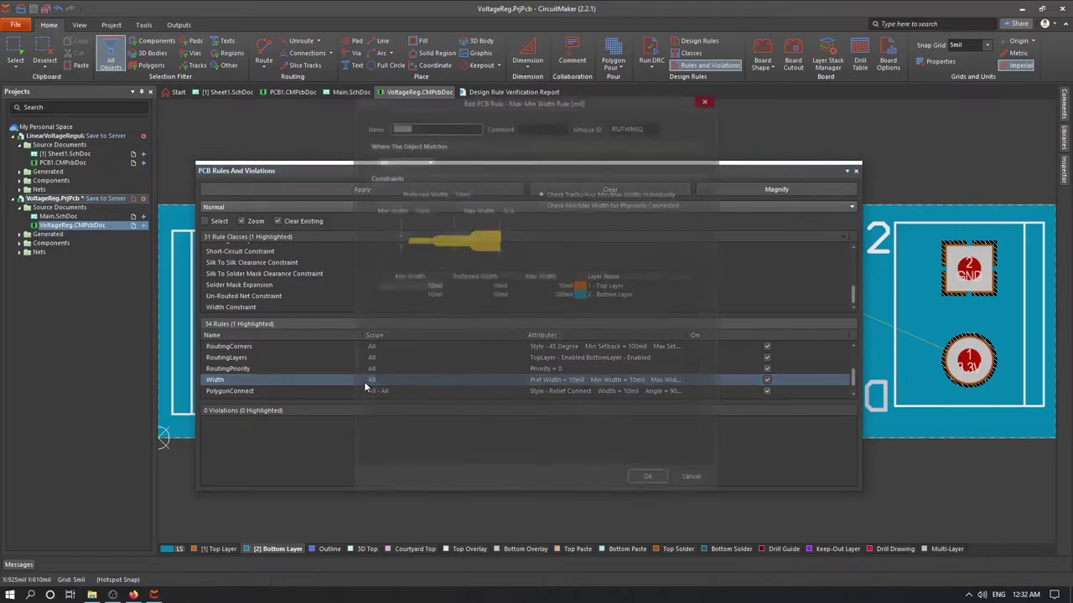